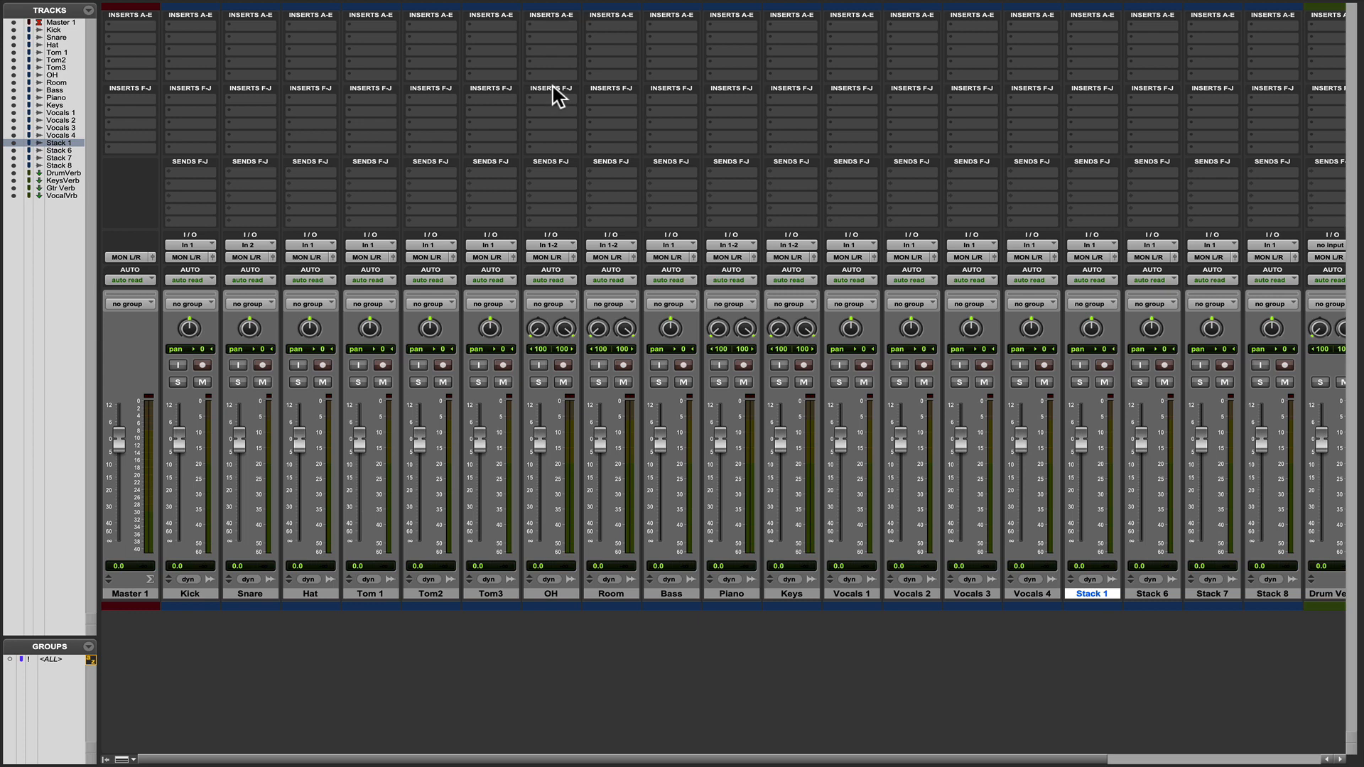
# Hide the Inserts F-J section in the mixer and open the bus paths in the I/O setup.
pyautogui.keyDown('alt'); pyautogui.click(552, 87); pyautogui.keyUp('alt')
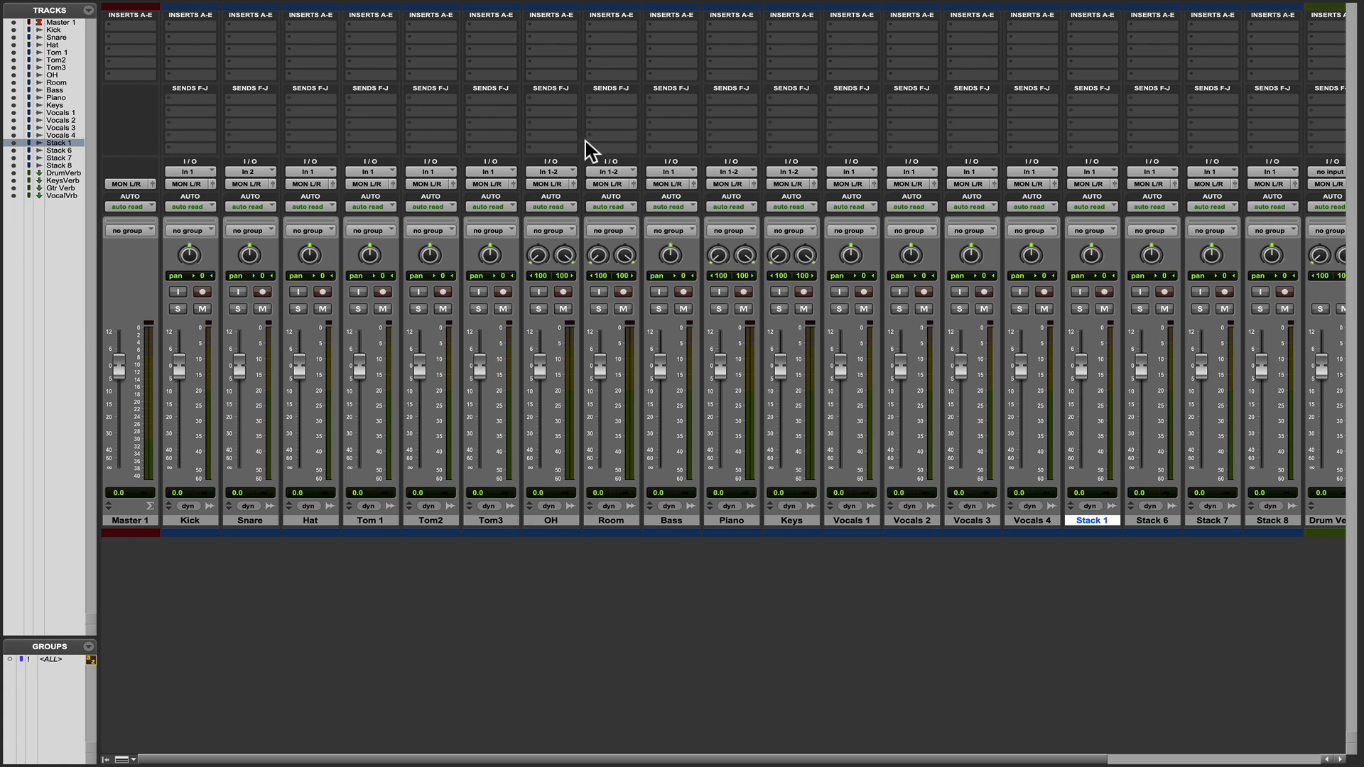
pyautogui.moveTo(327, 10)
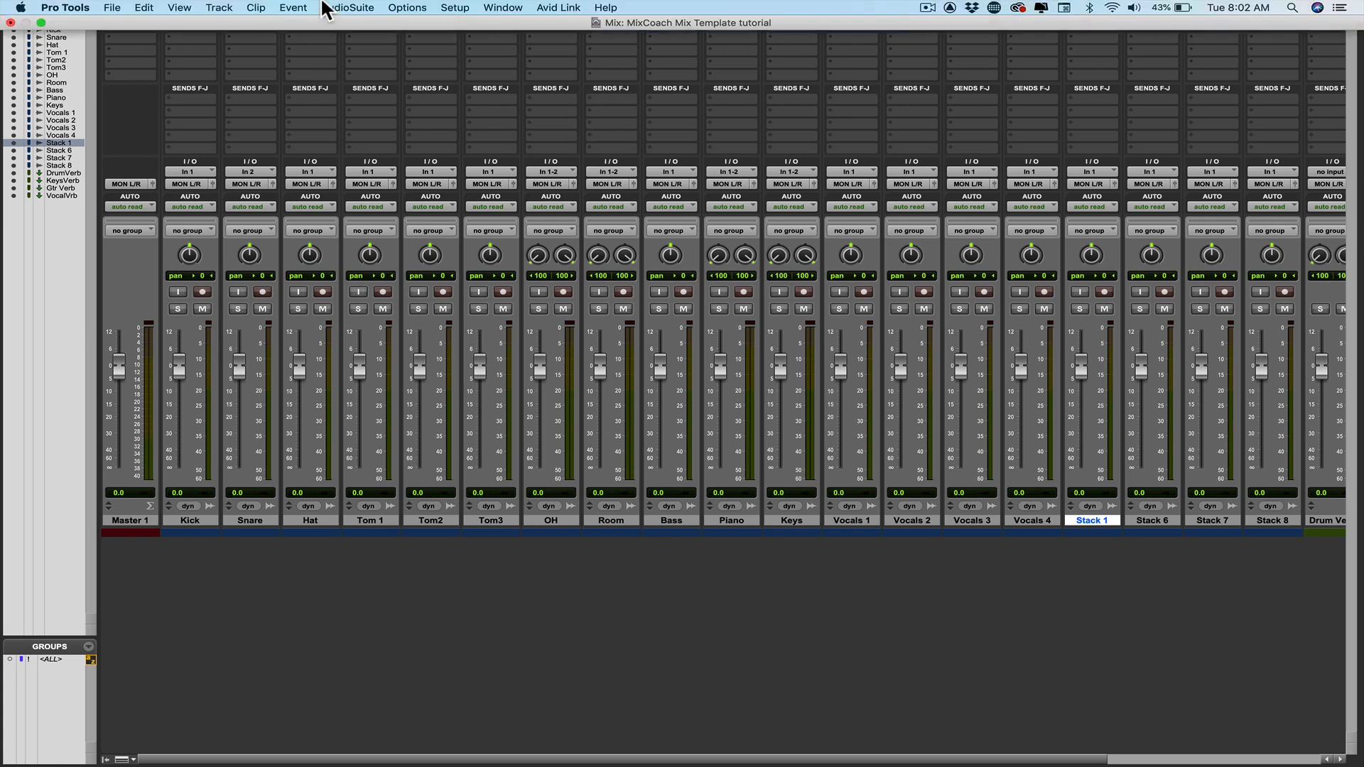
pyautogui.click(449, 9)
pyautogui.click(460, 84)
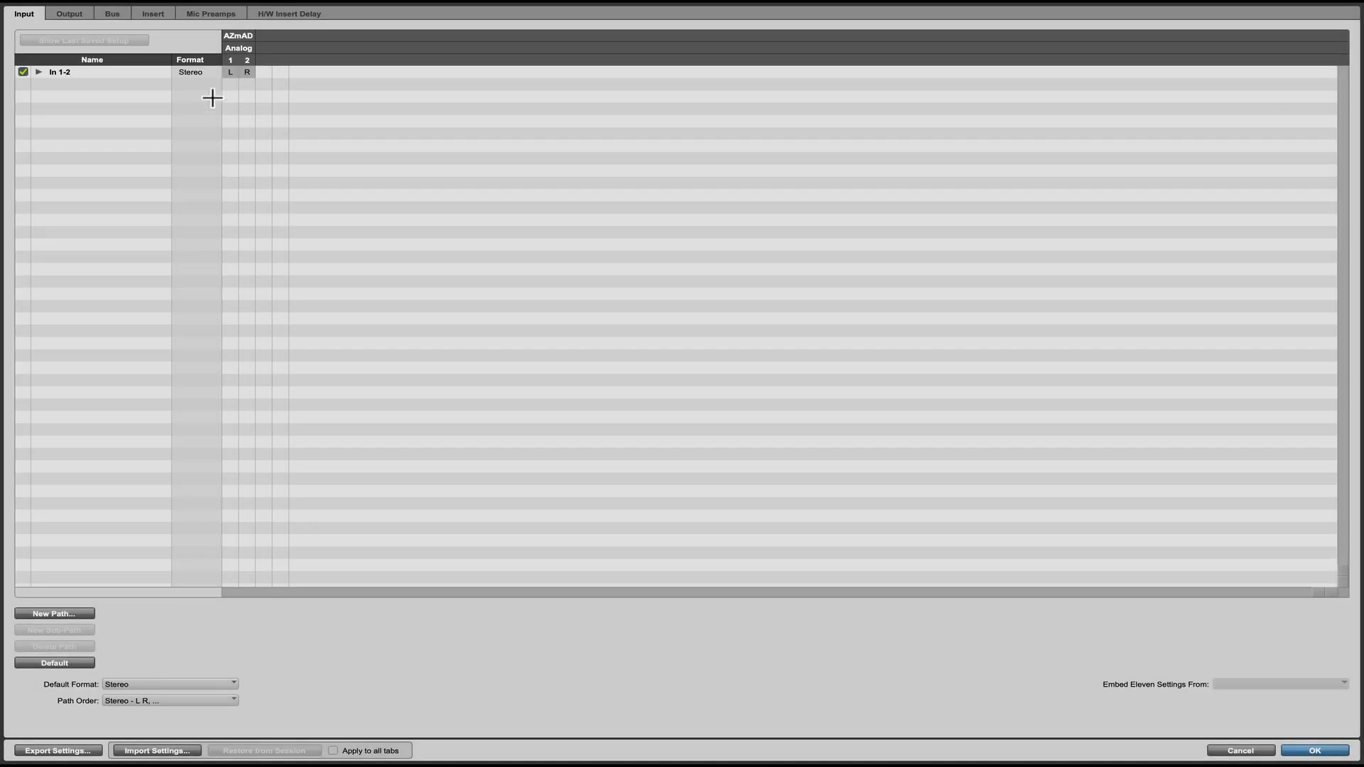
pyautogui.click(111, 14)
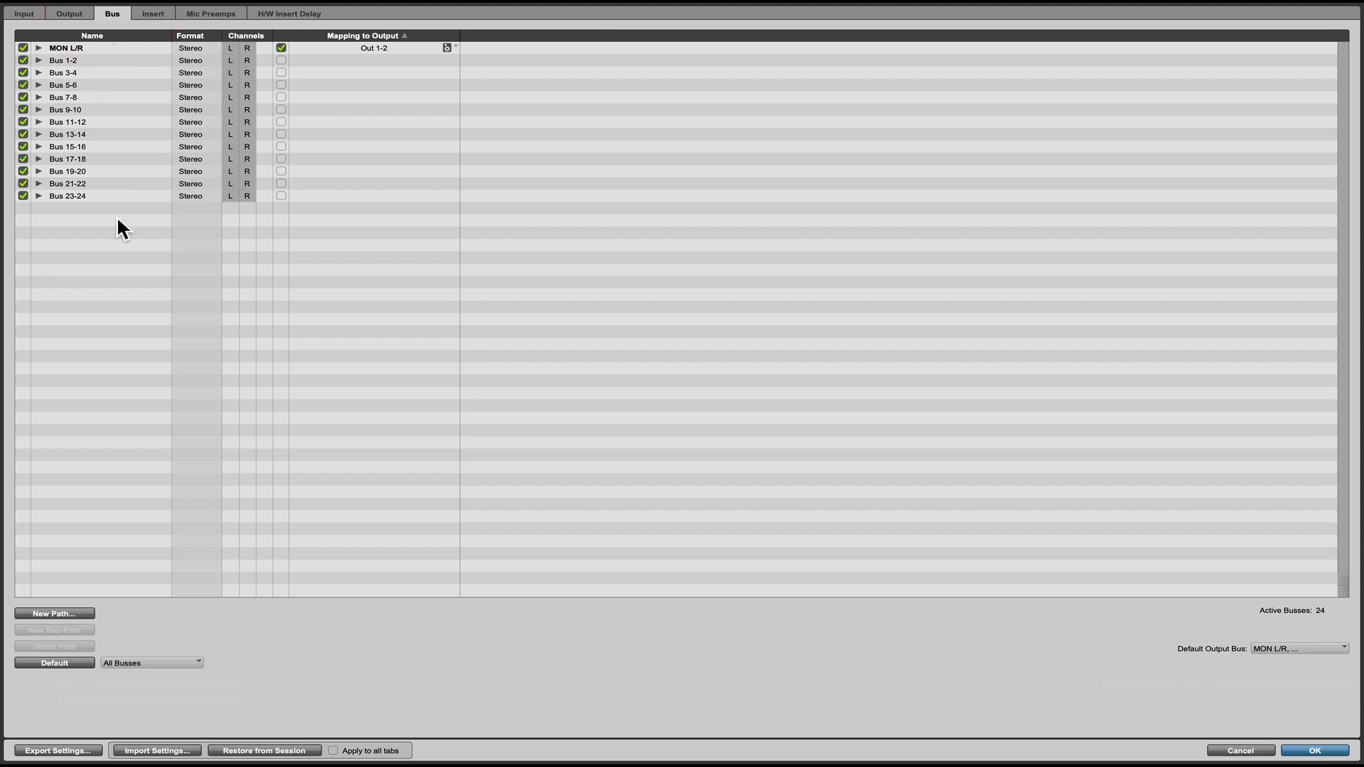
# Create 24 new stereo bus paths.
pyautogui.click(70, 661)
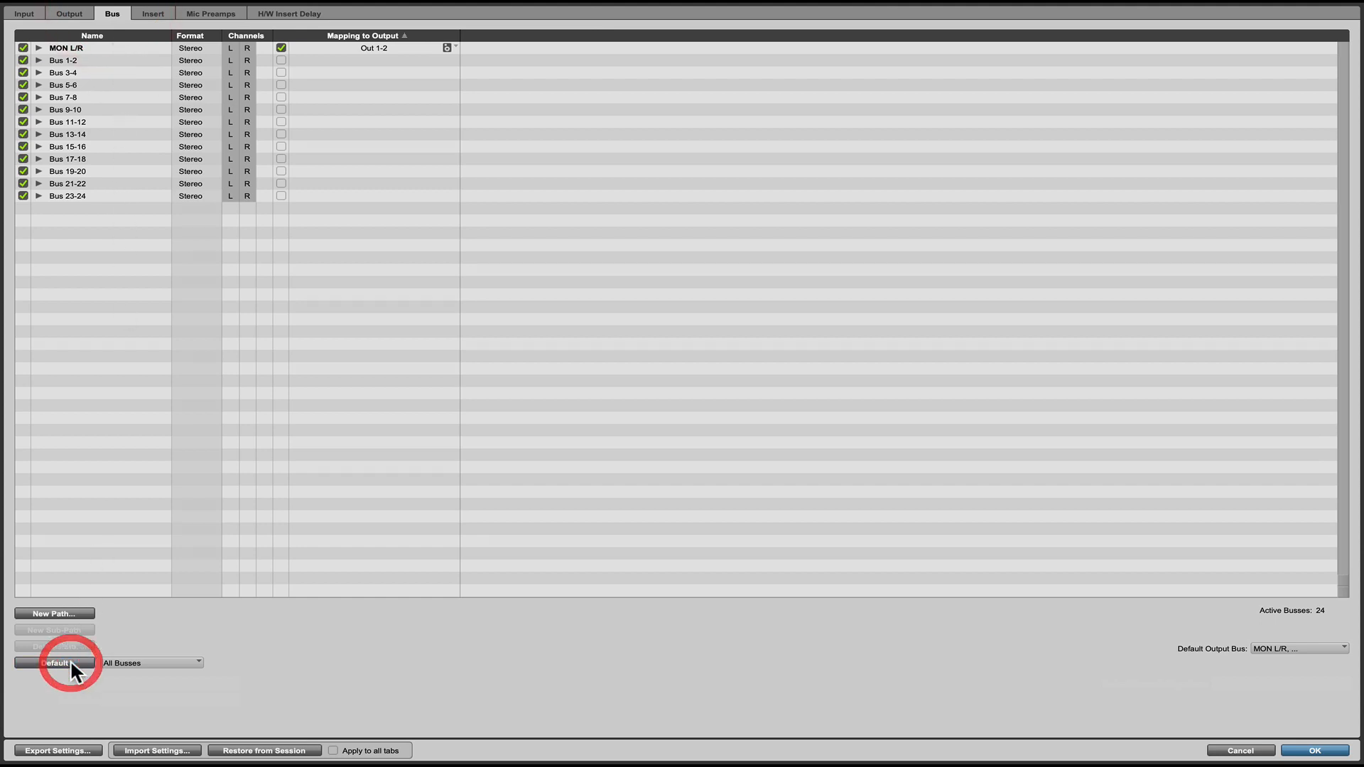
pyautogui.click(54, 614)
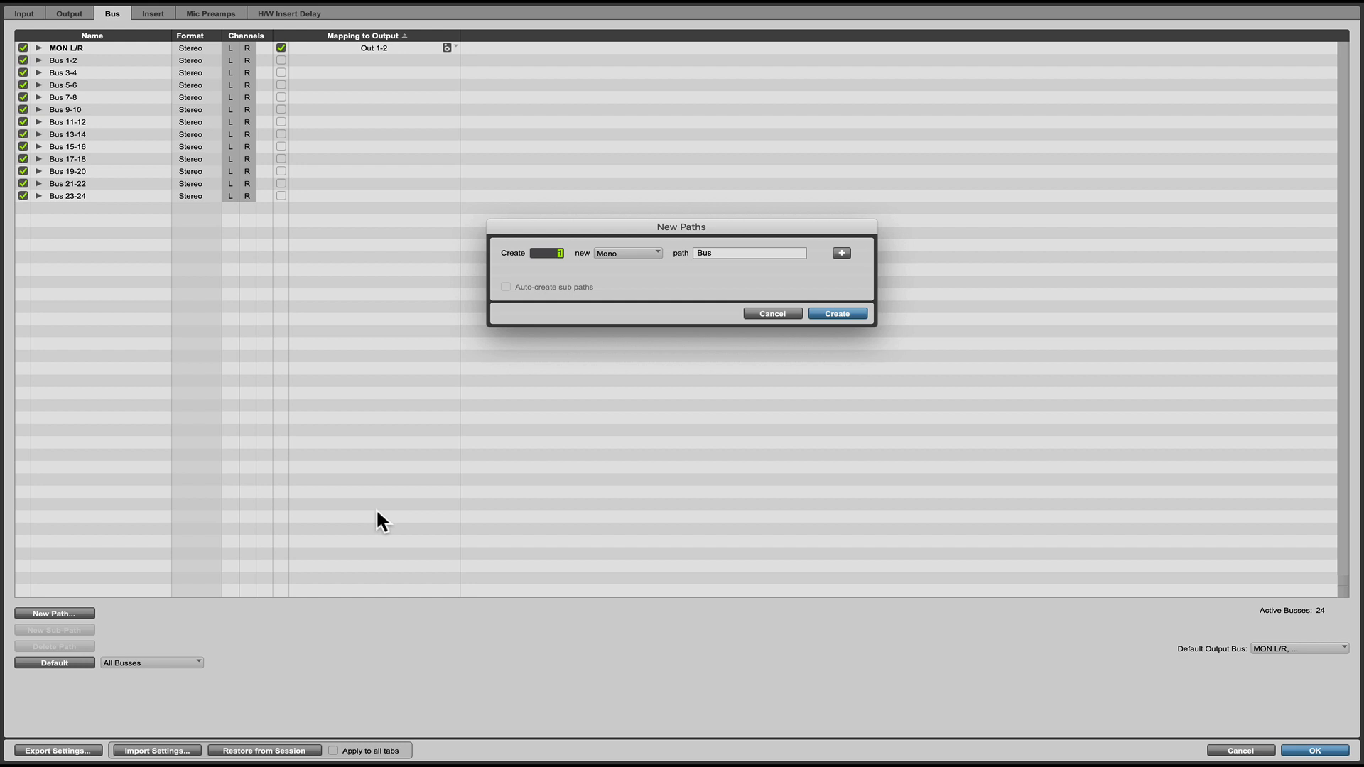
pyautogui.write('6')
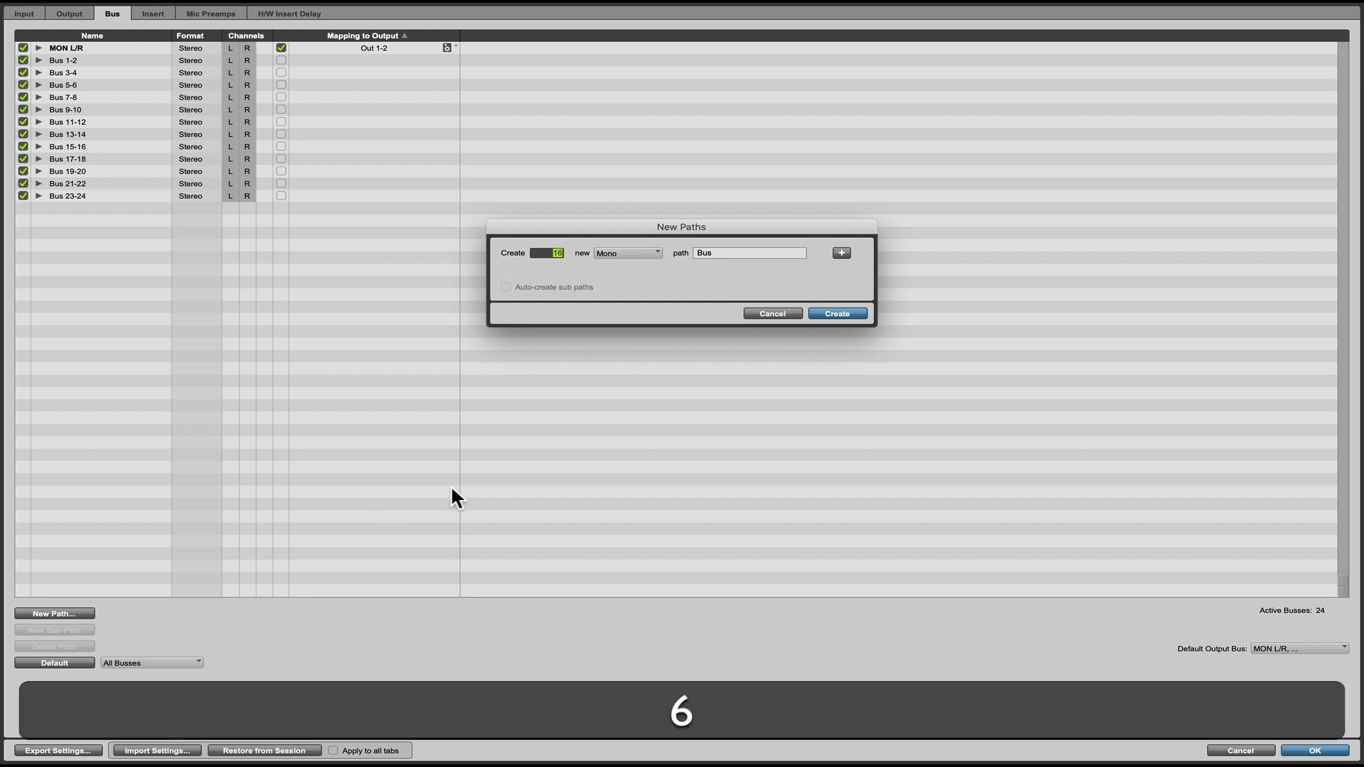
pyautogui.click(611, 252)
pyautogui.click(616, 265)
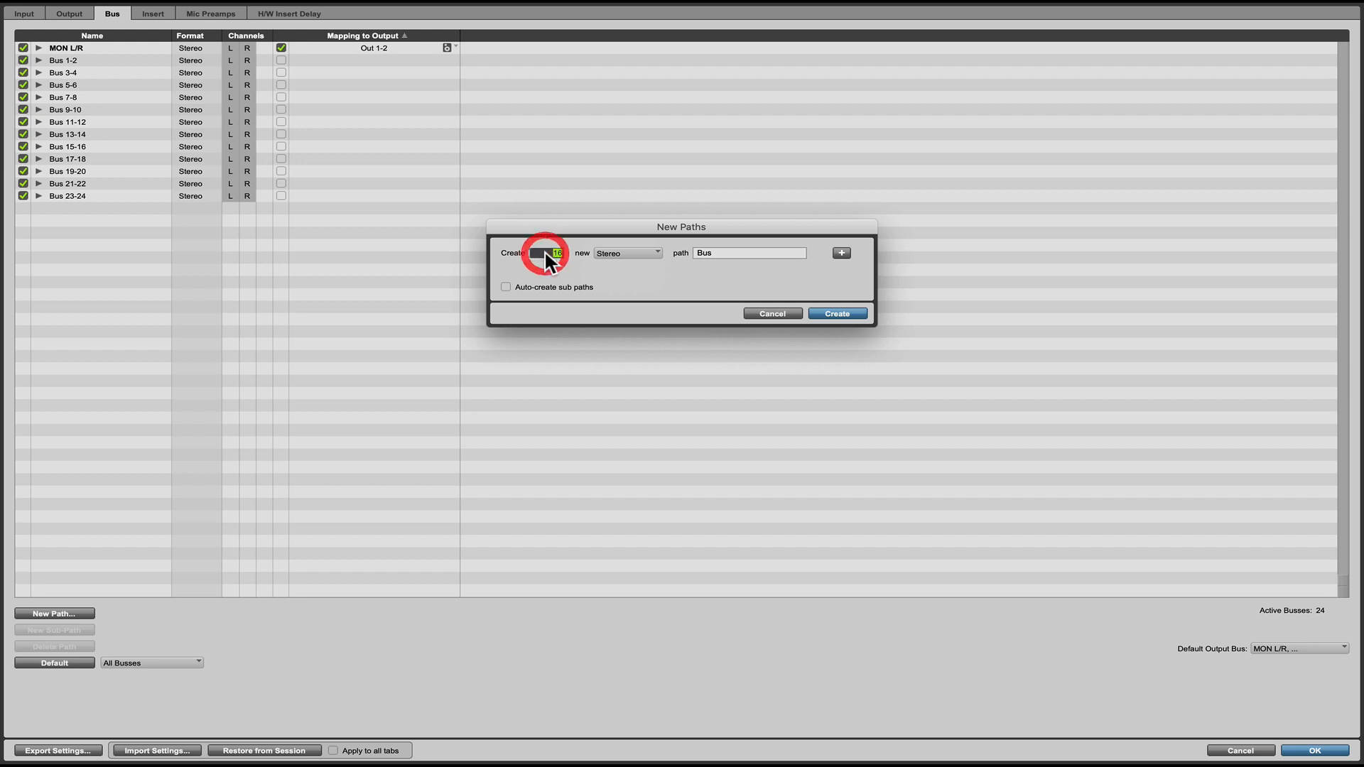
pyautogui.write('24')
pyautogui.click(838, 314)
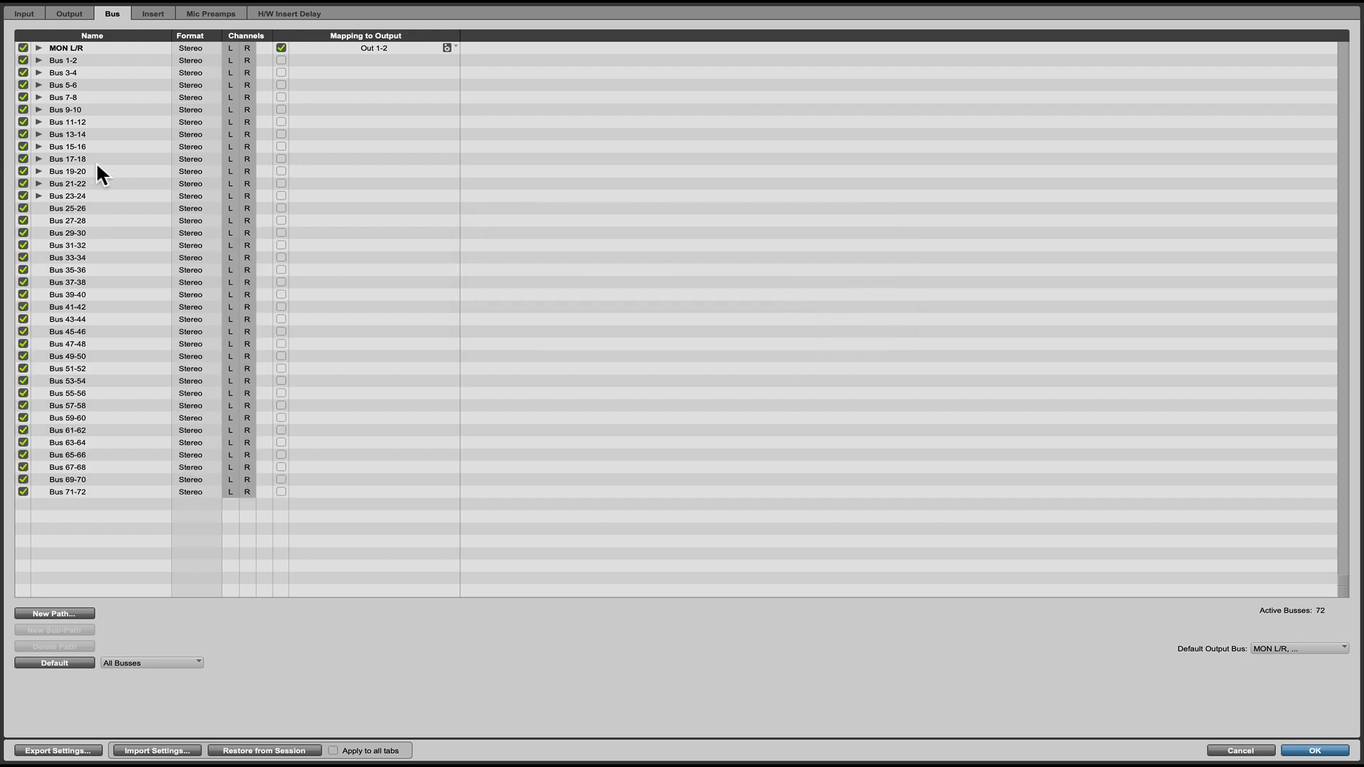
# Examine the mono sub-paths of Bus 23-24, leaving them collapsed again.
pyautogui.click(74, 210)
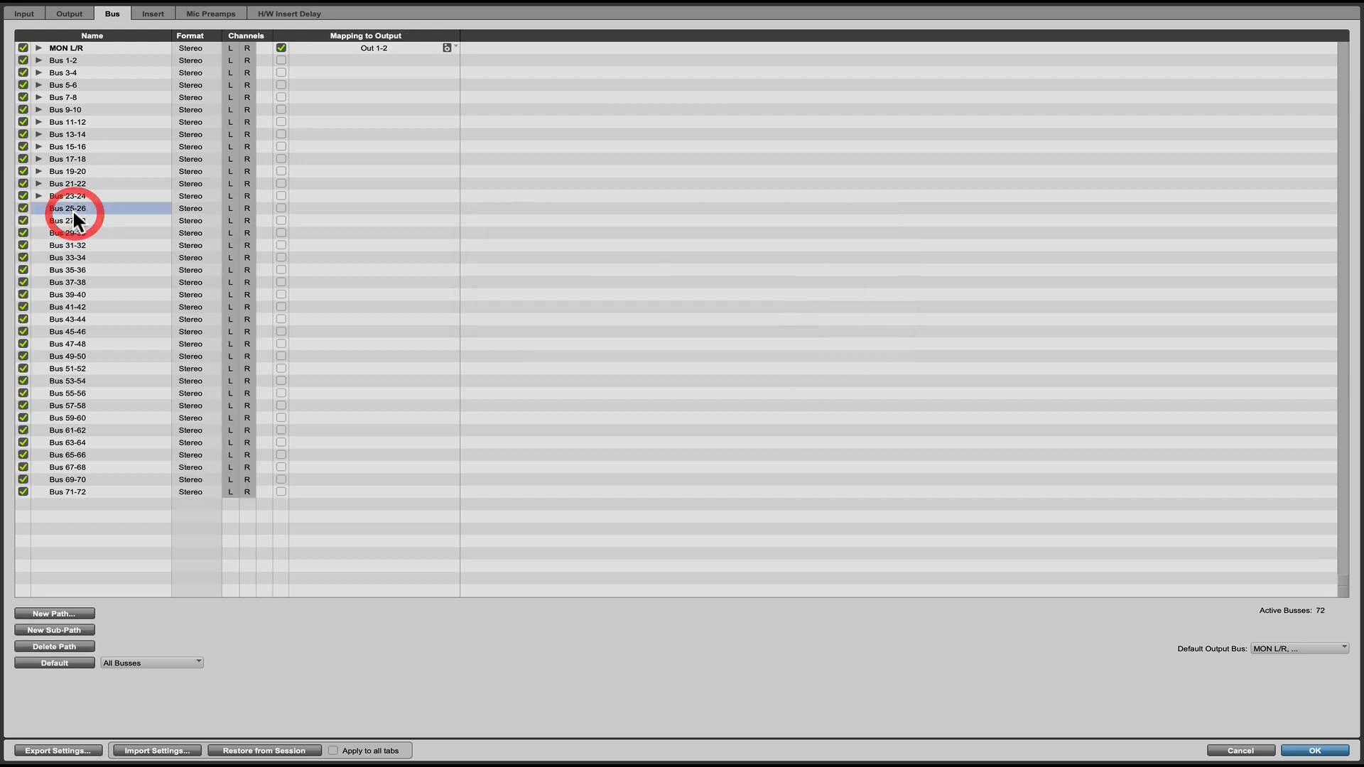
pyautogui.click(39, 196)
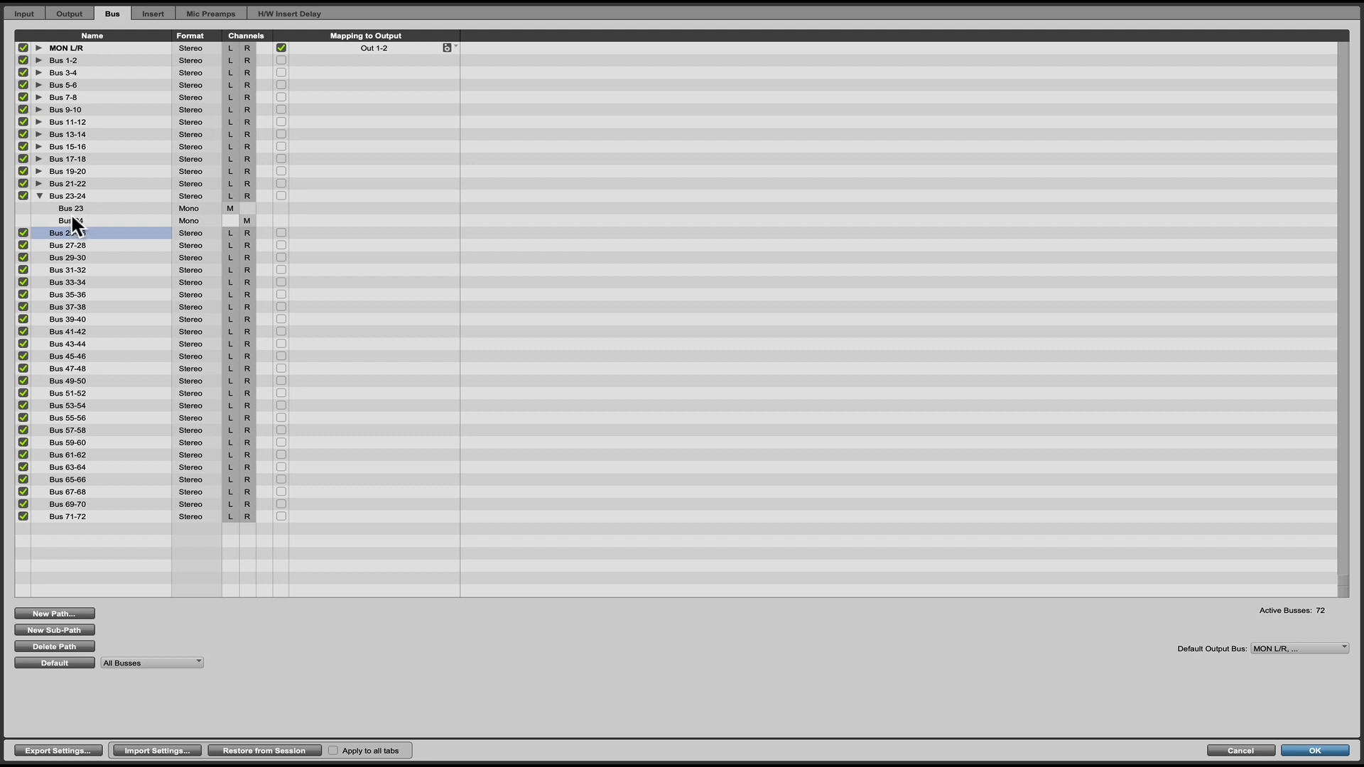
pyautogui.click(39, 196)
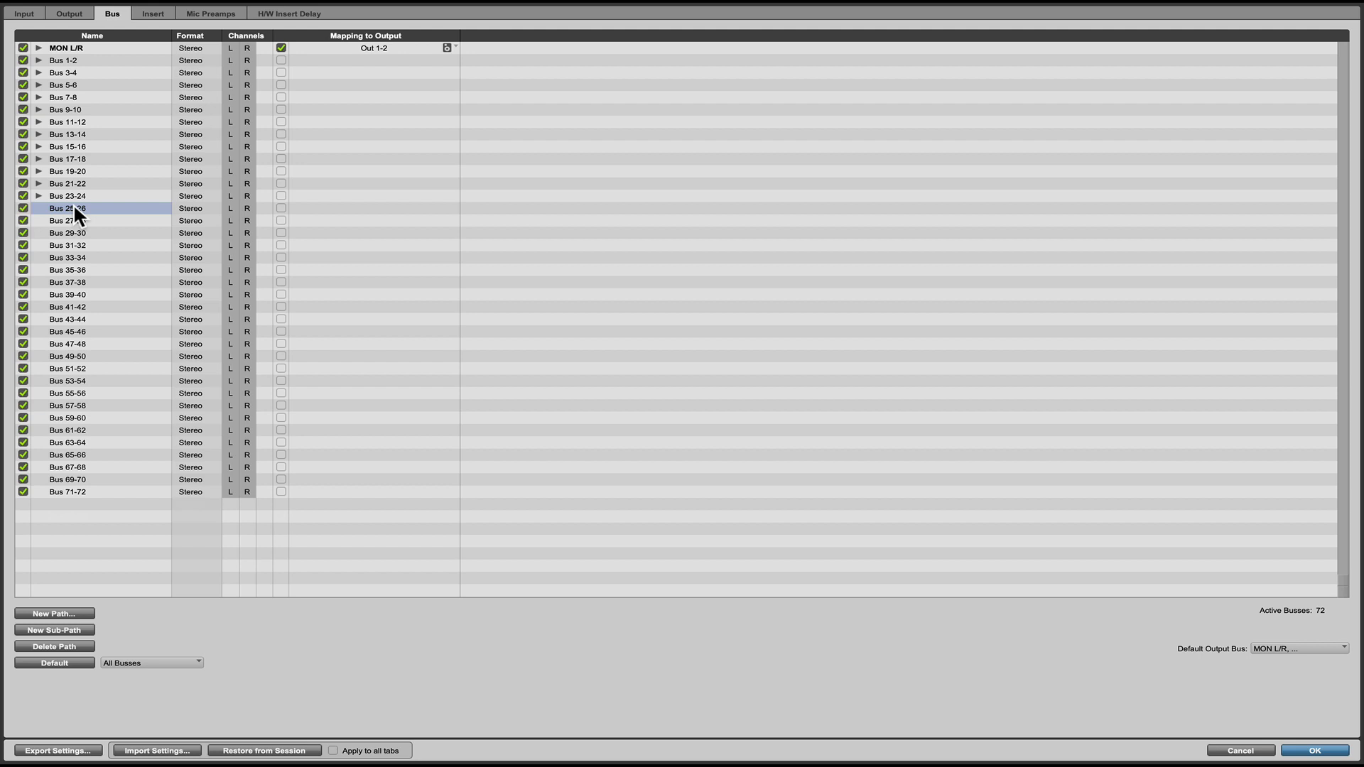
# Rename Bus 25-26 as INST and Bus 27-28 as VOCALS.
pyautogui.doubleClick(74, 206)
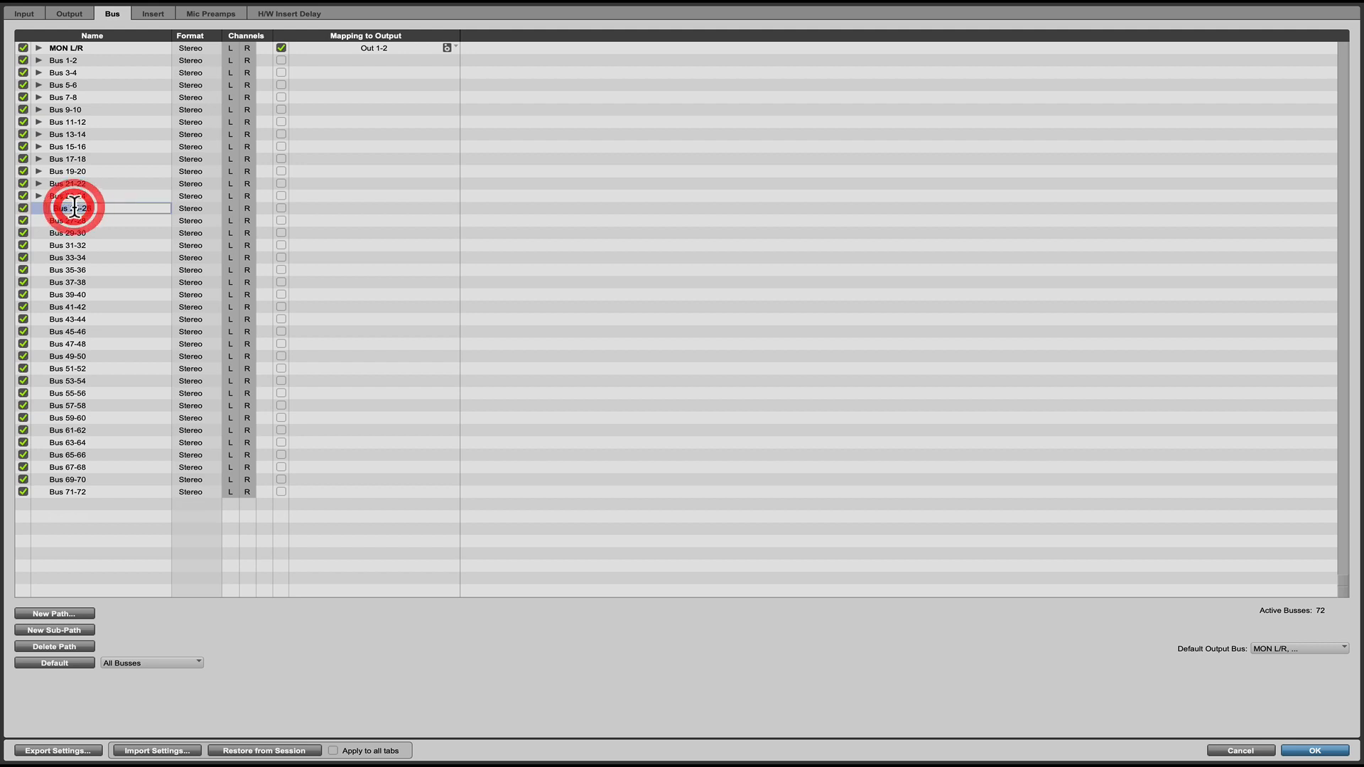
pyautogui.write('Is')
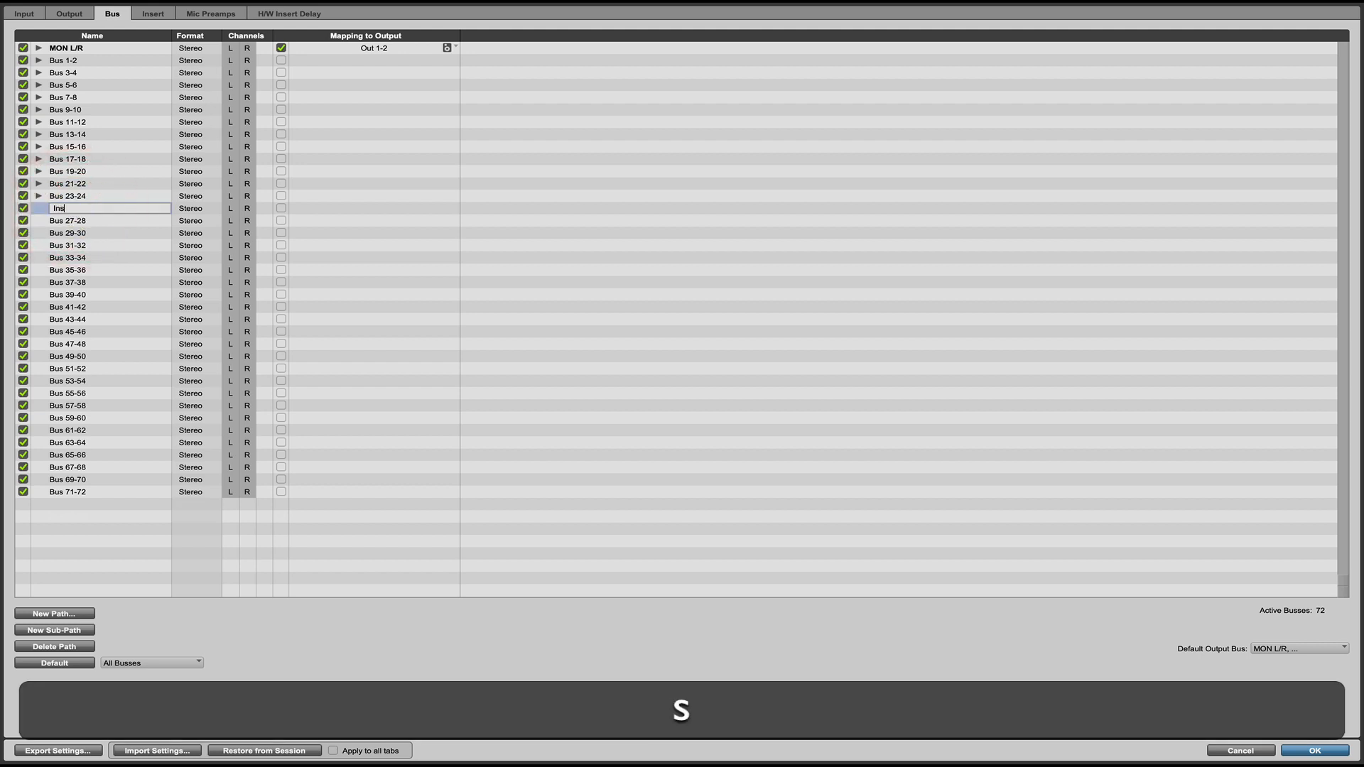
pyautogui.press('BackSpace')
pyautogui.write('INST')
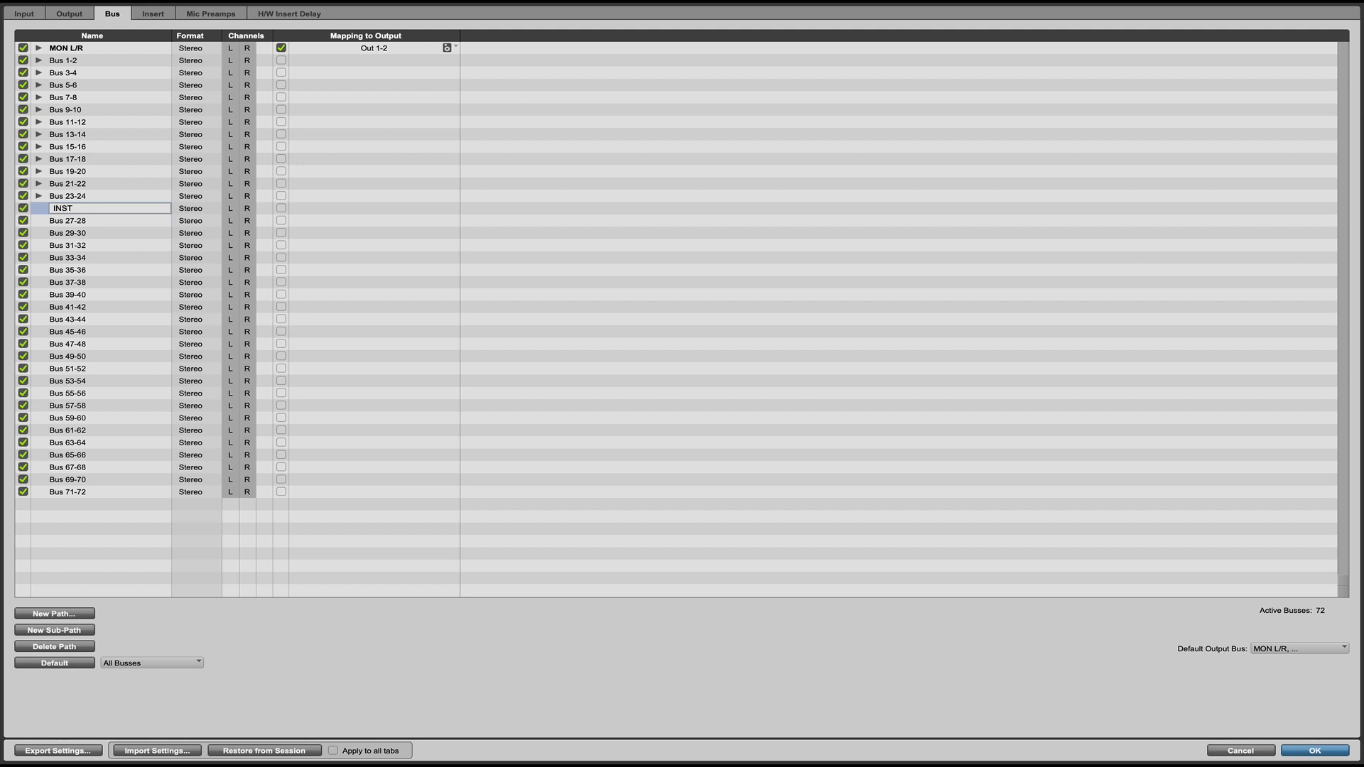
pyautogui.click(66, 216)
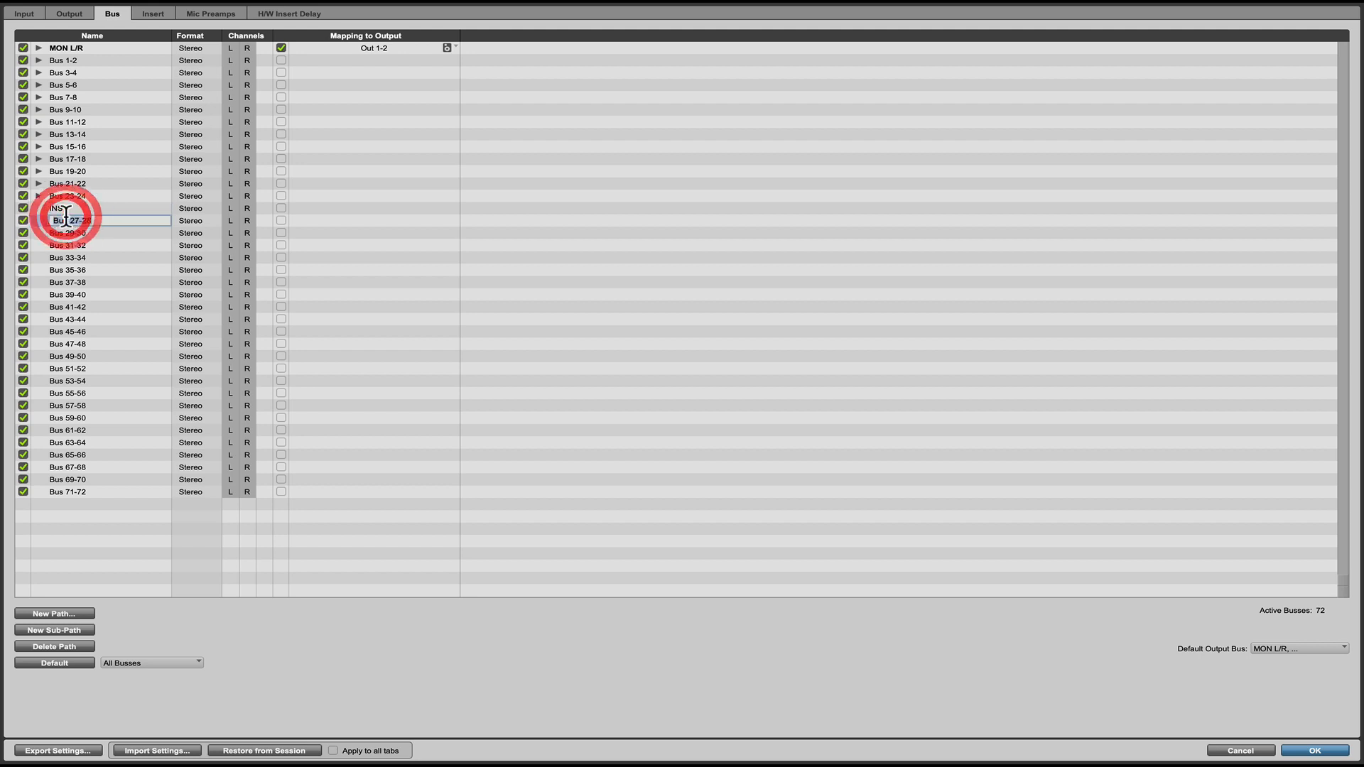
pyautogui.write('V')
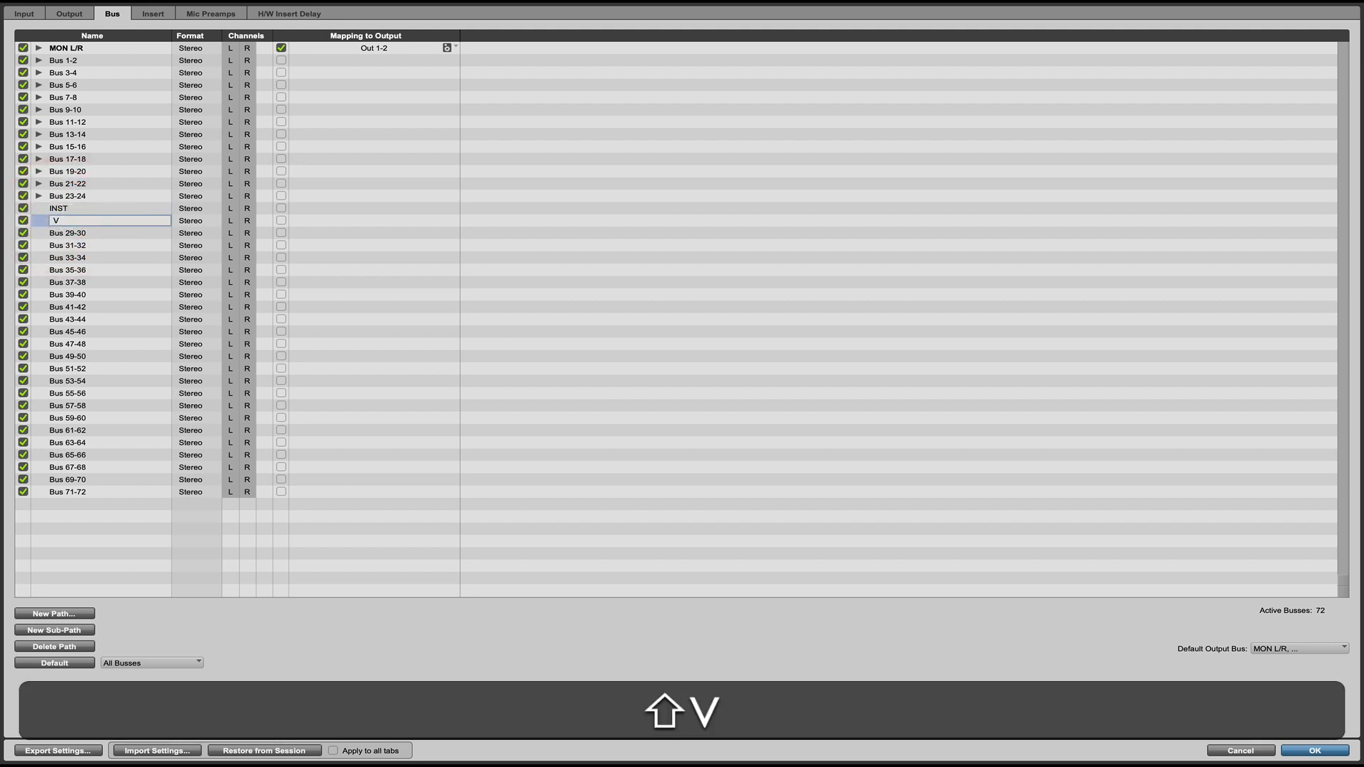
pyautogui.write('OCALS')
# Rename Bus 29-30 as MIX and move it above the INST bus.
pyautogui.click(73, 231)
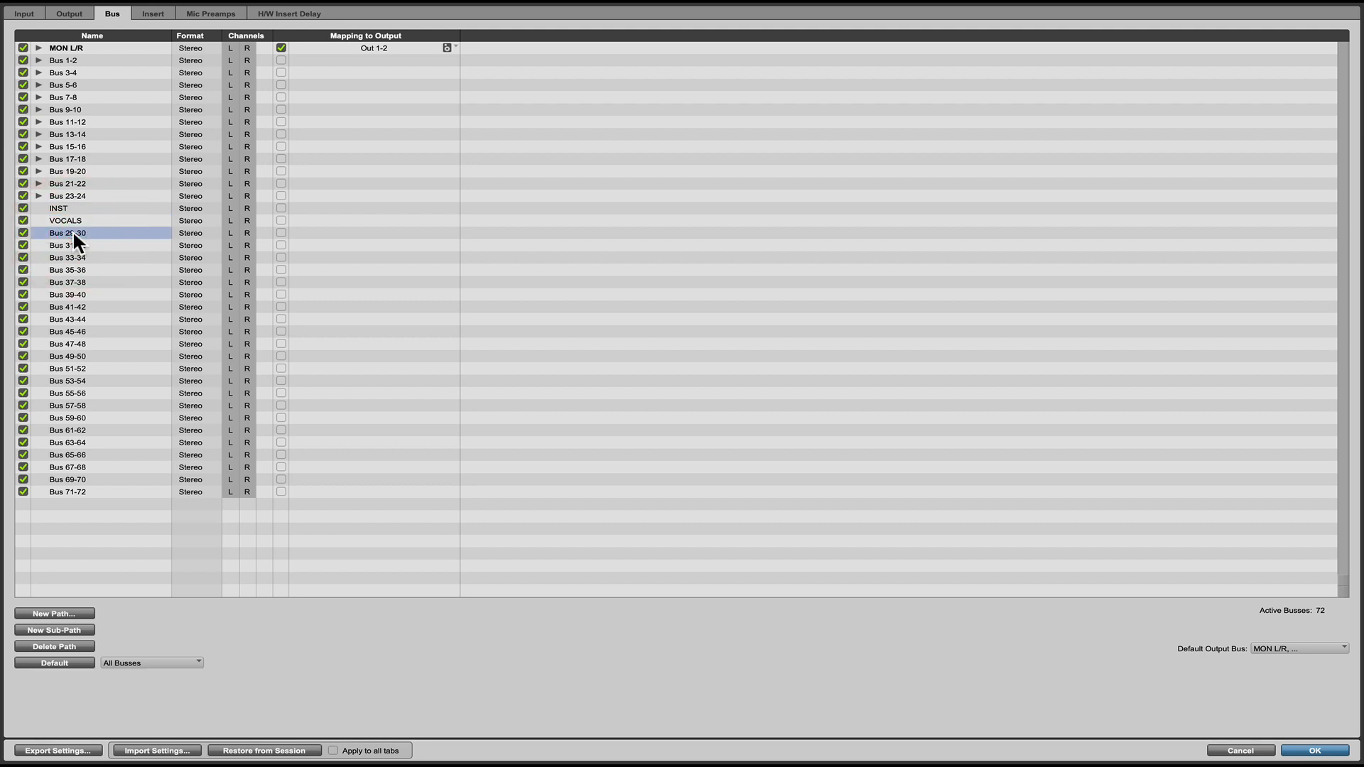
pyautogui.doubleClick(72, 230)
pyautogui.write('MIX')
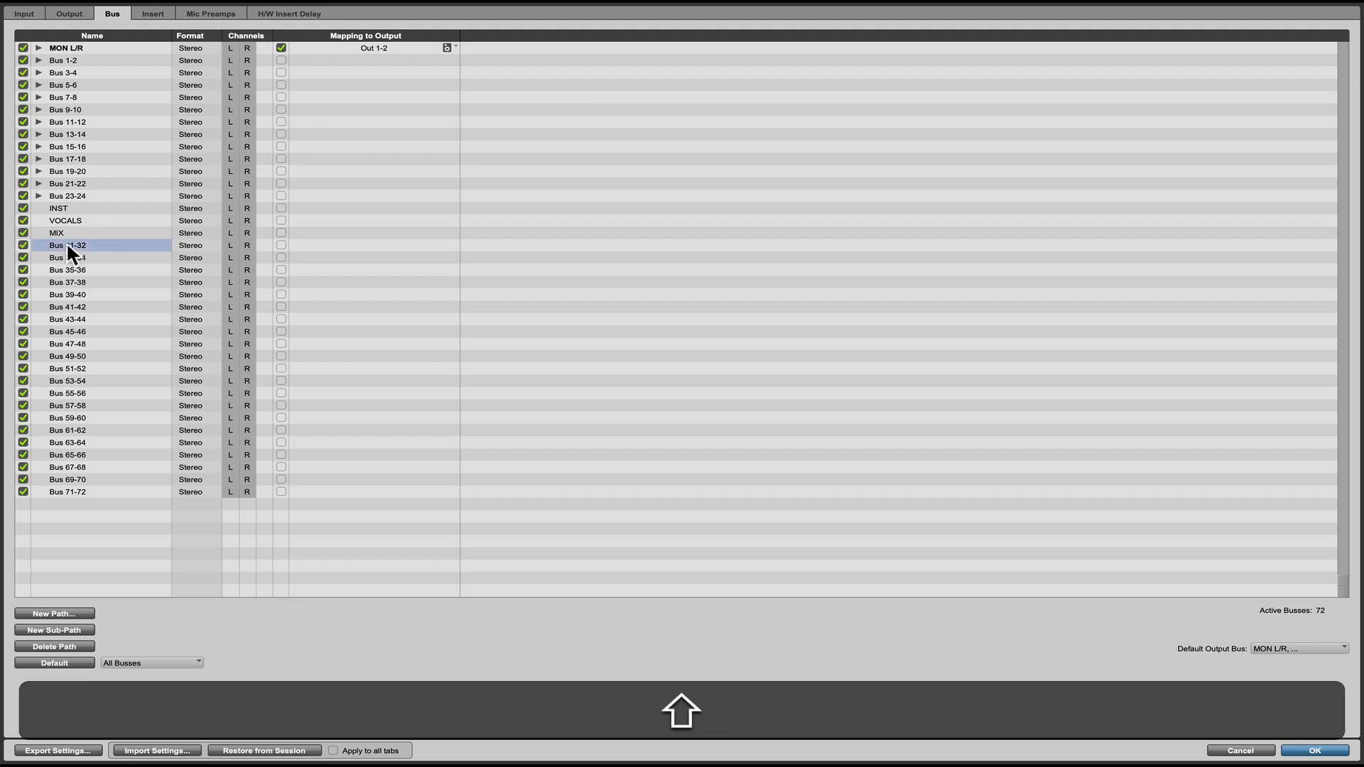
pyautogui.moveTo(64, 236); pyautogui.dragTo(67, 206)
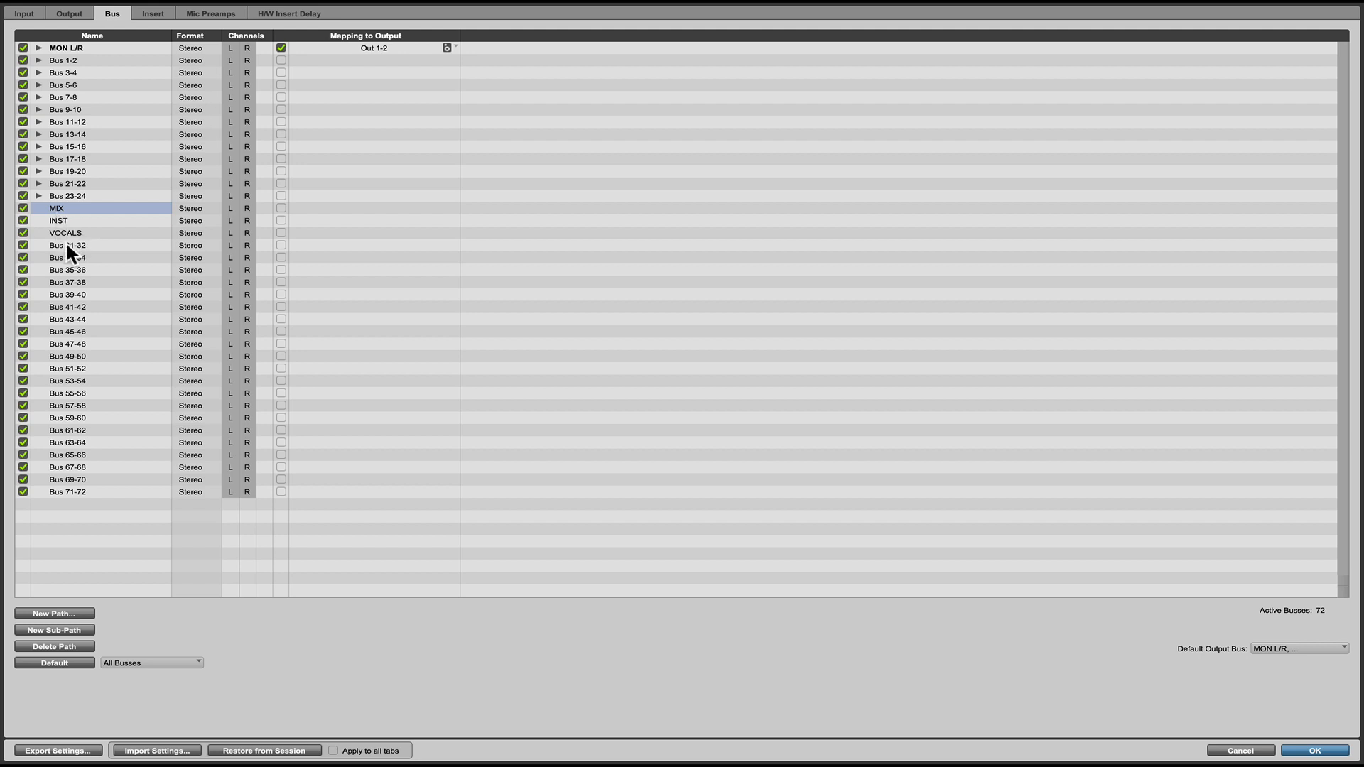
# Move the VOCALS bus to the end of the bus list and rename Bus 31-32 as Drums.
pyautogui.moveTo(65, 233); pyautogui.dragTo(72, 491)
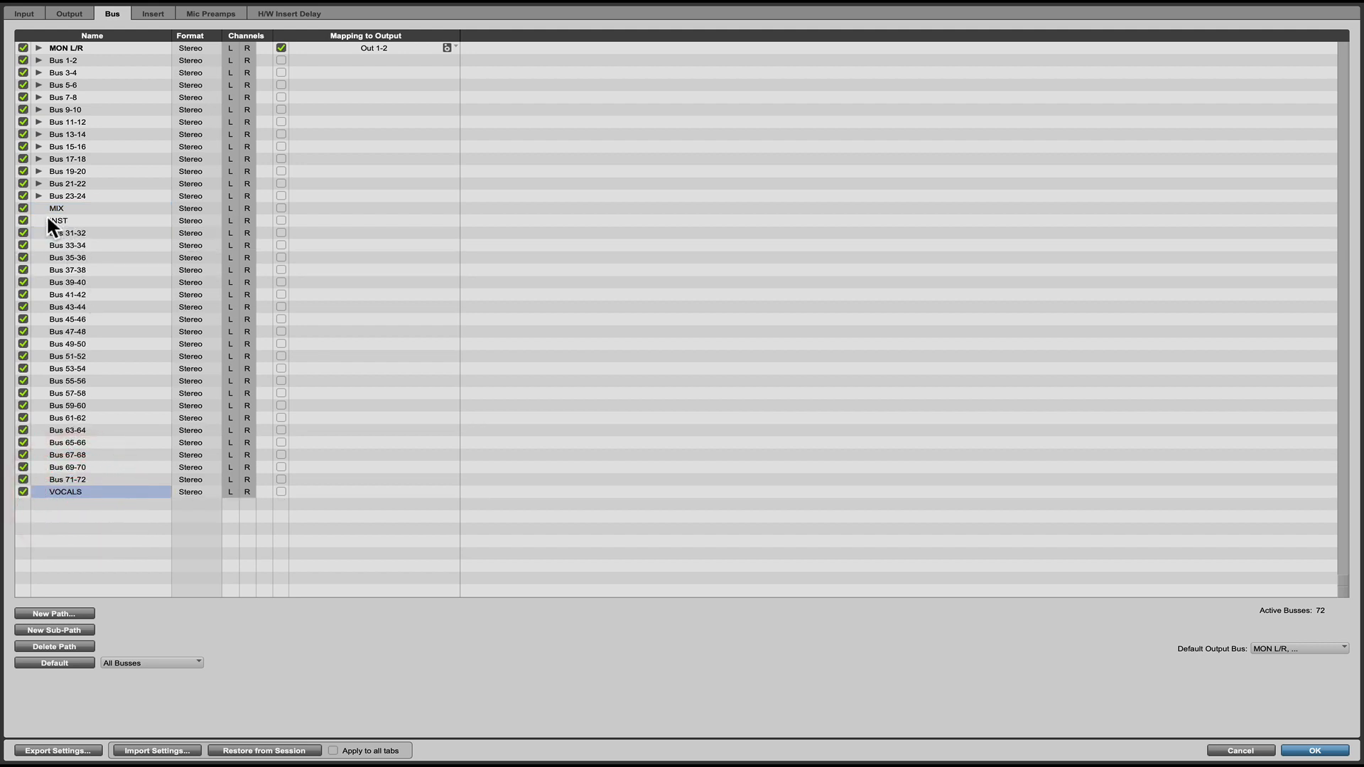
pyautogui.doubleClick(64, 233)
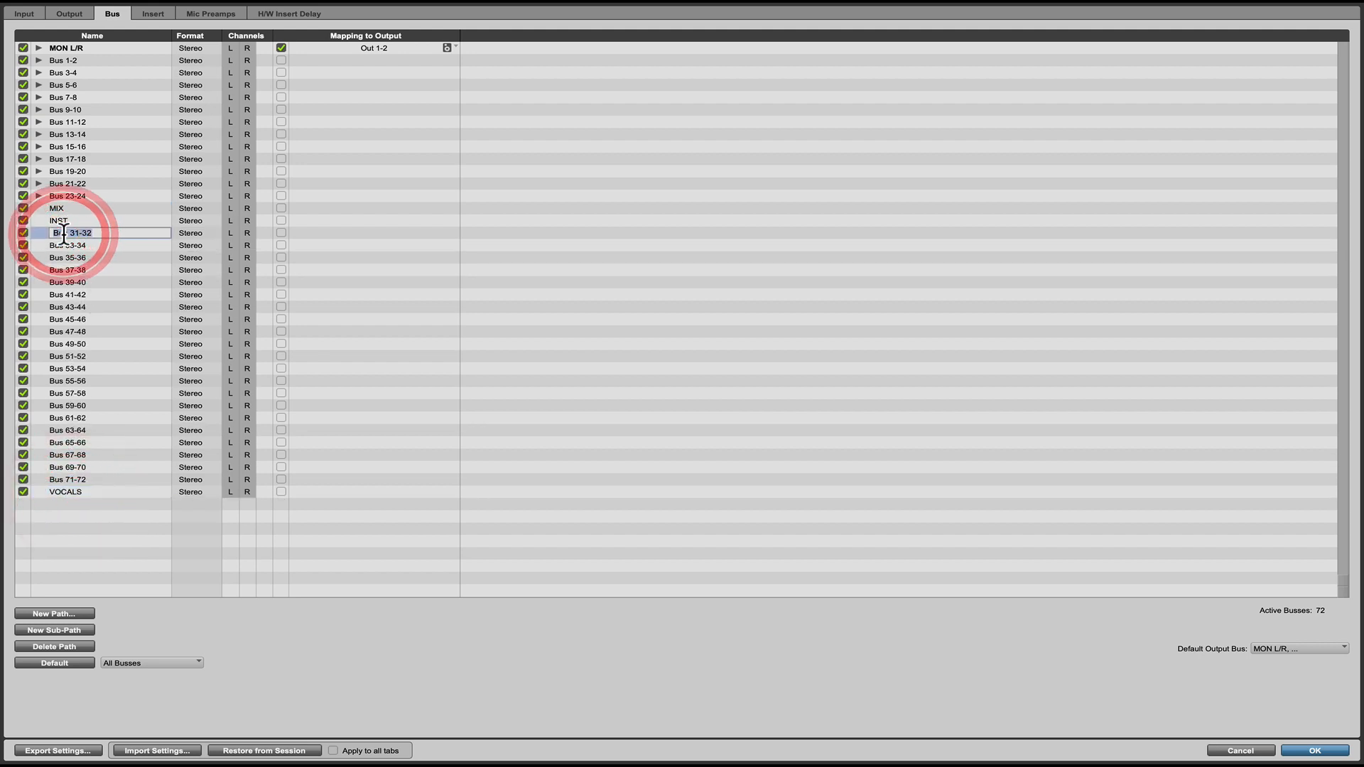
pyautogui.write('Drums')
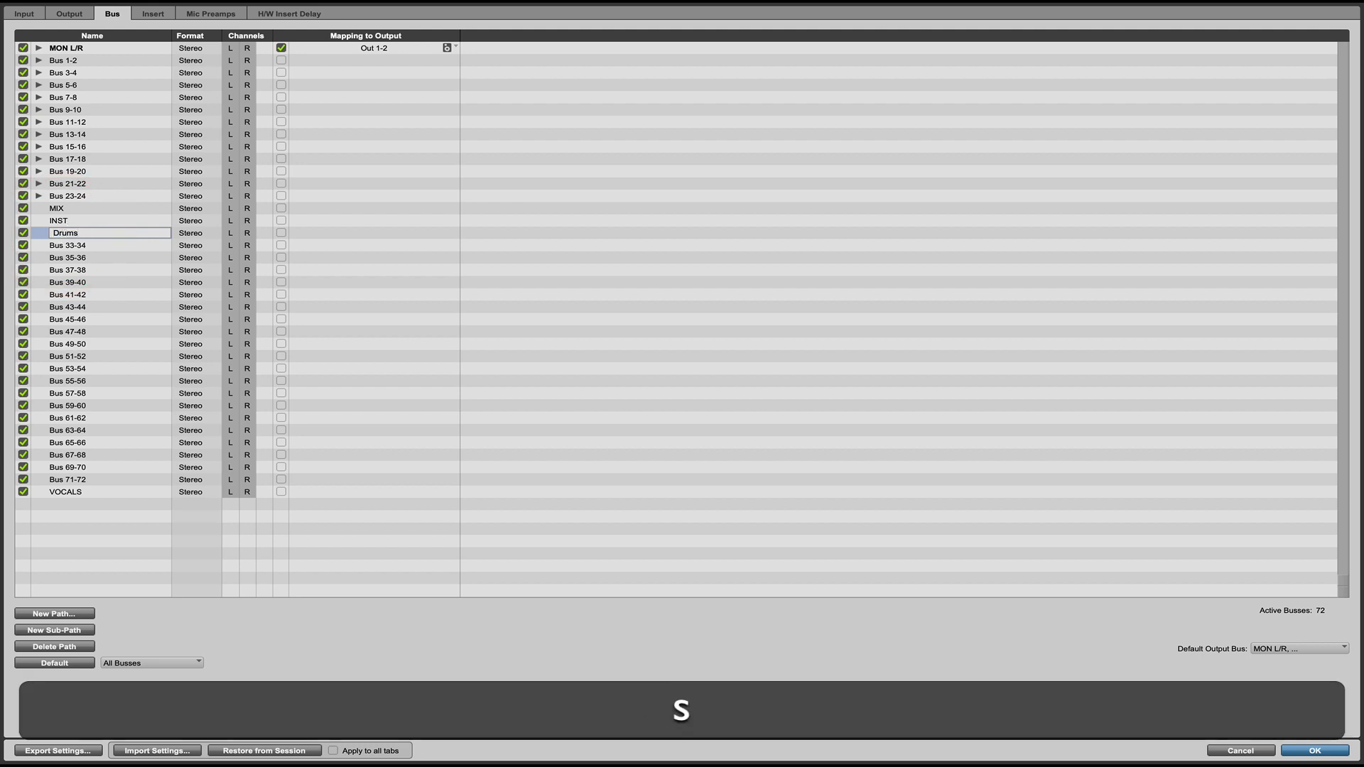
# Rename Bus 33-34 as Gtrs and Bus 35-36 as Keys.
pyautogui.doubleClick(75, 244)
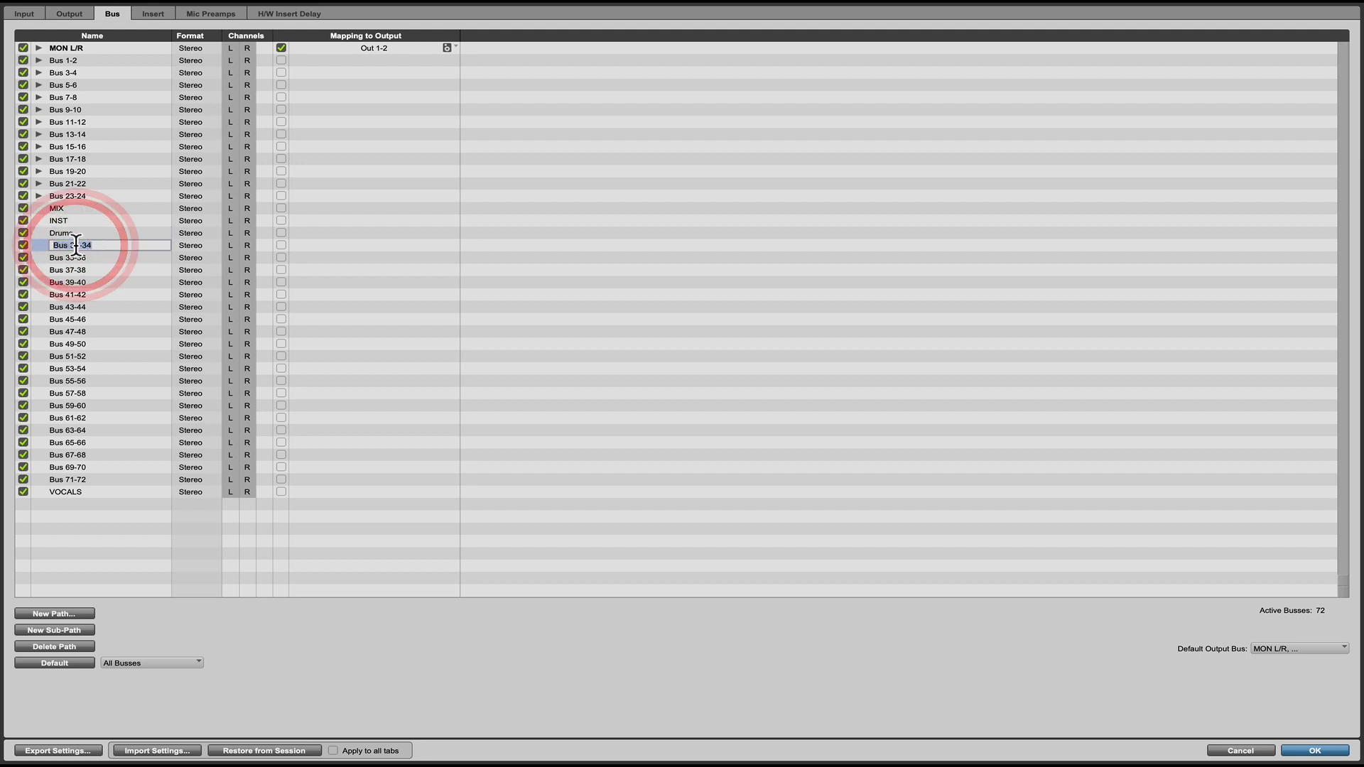
pyautogui.write('Gtrs')
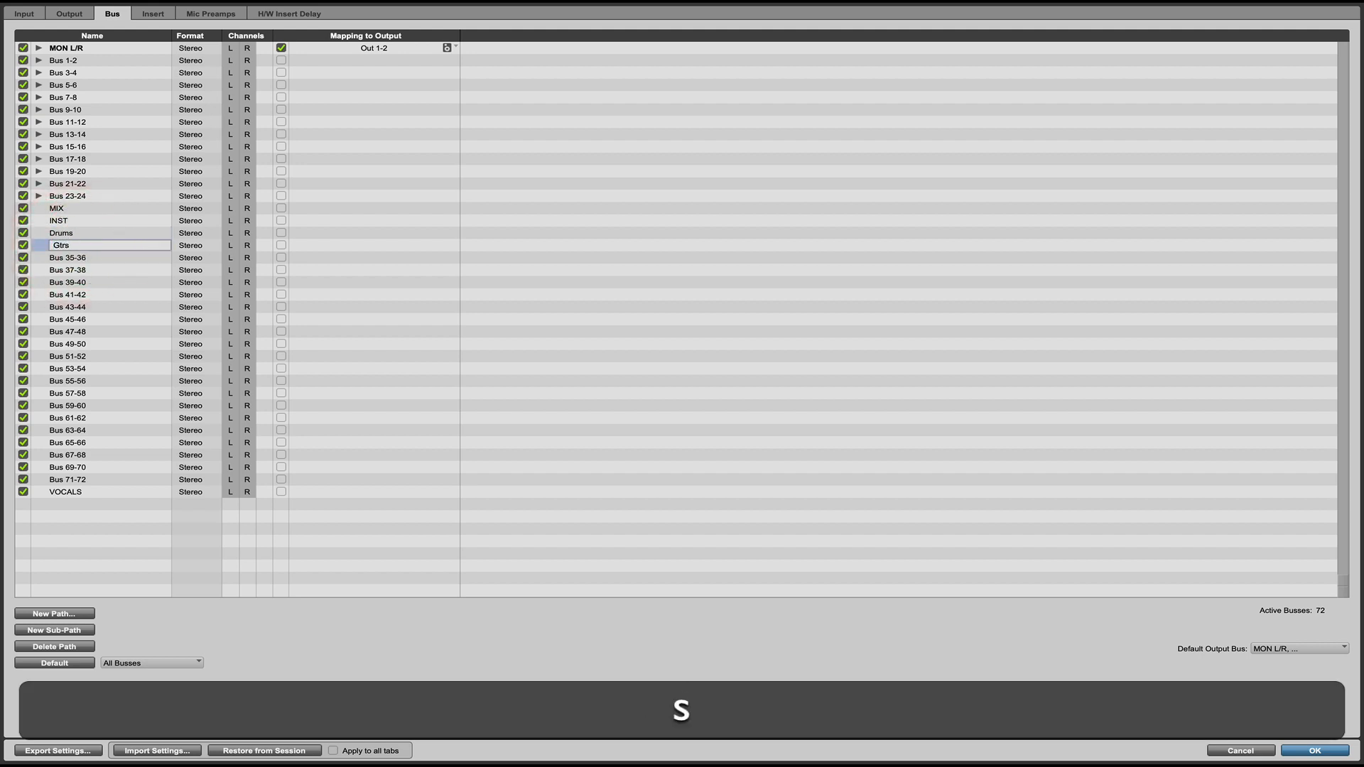
pyautogui.doubleClick(73, 256)
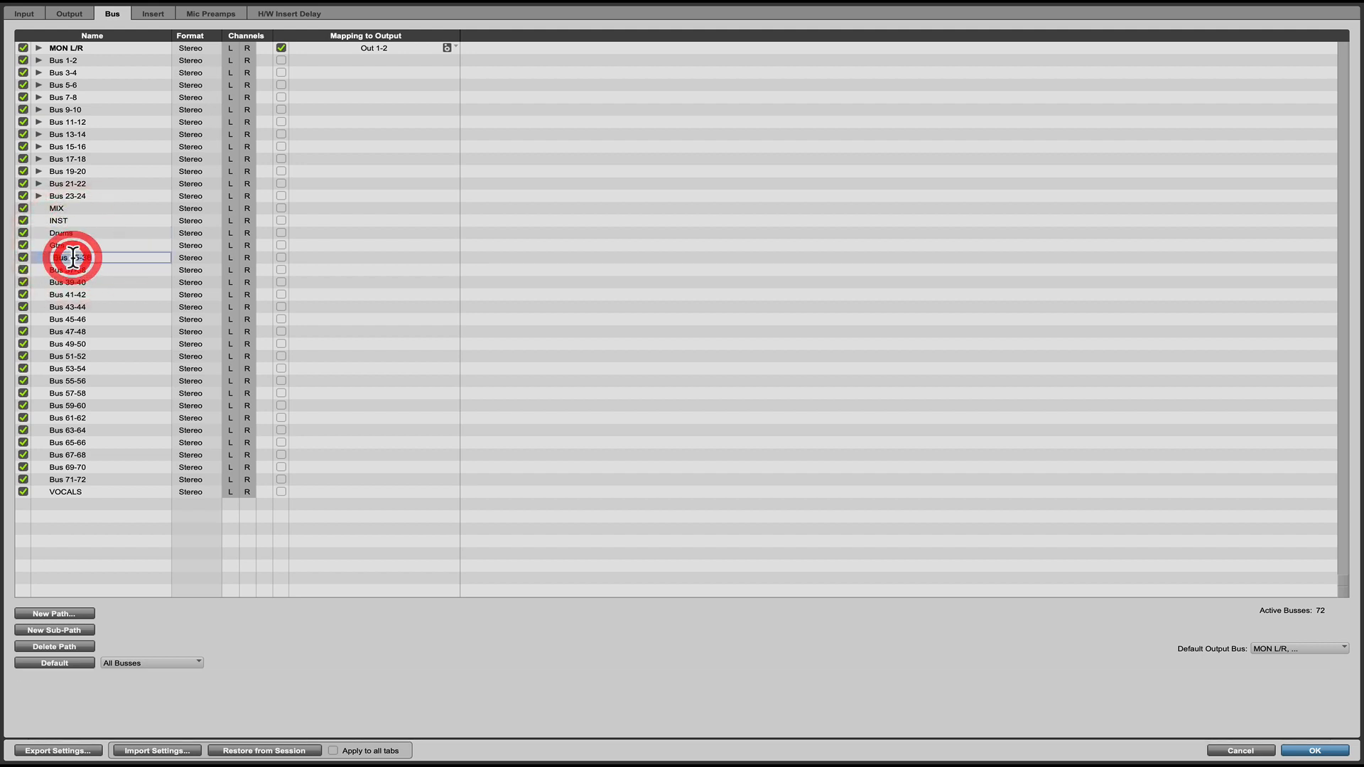
pyautogui.write('Keys')
# Rename Bus 37-38 as Inst FX and move the VOCALS bus directly below it.
pyautogui.doubleClick(66, 269)
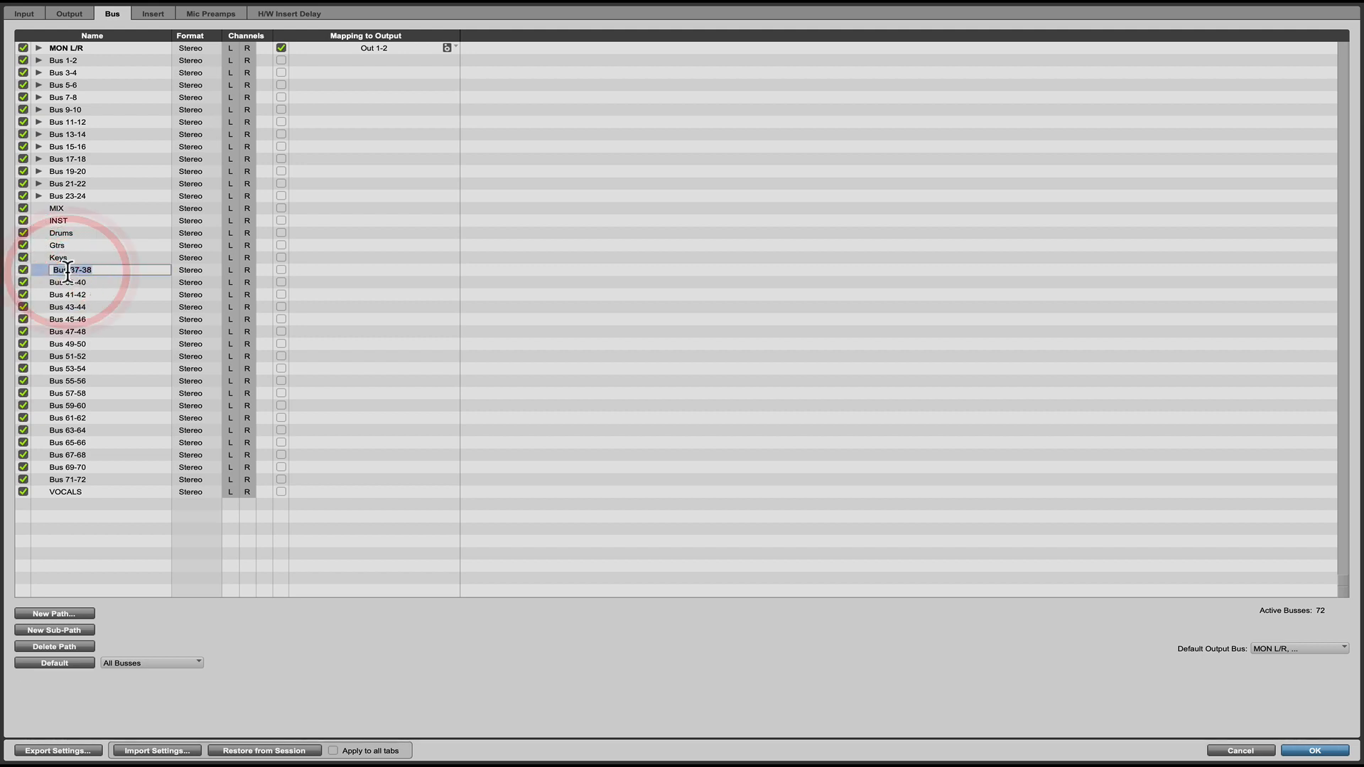
pyautogui.write('Ins')
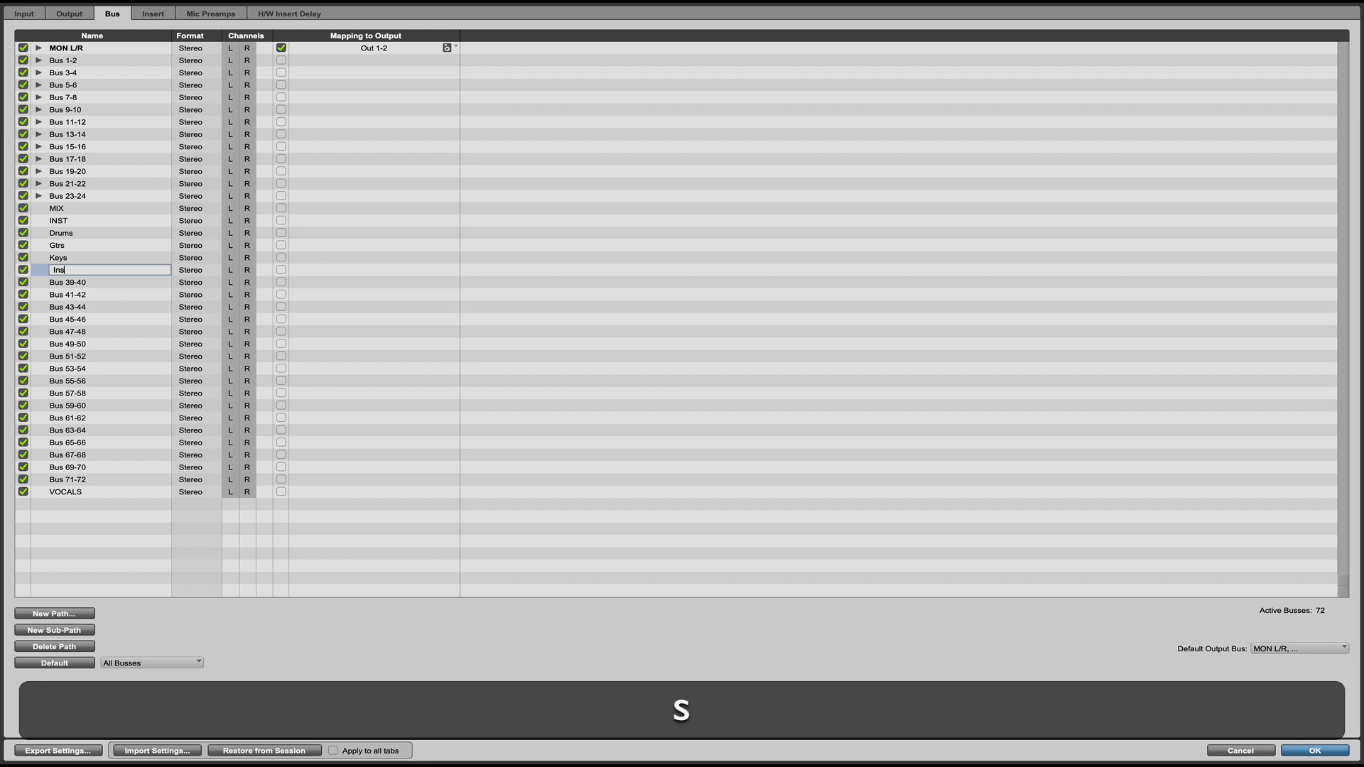
pyautogui.write('t FX')
pyautogui.click(71, 282)
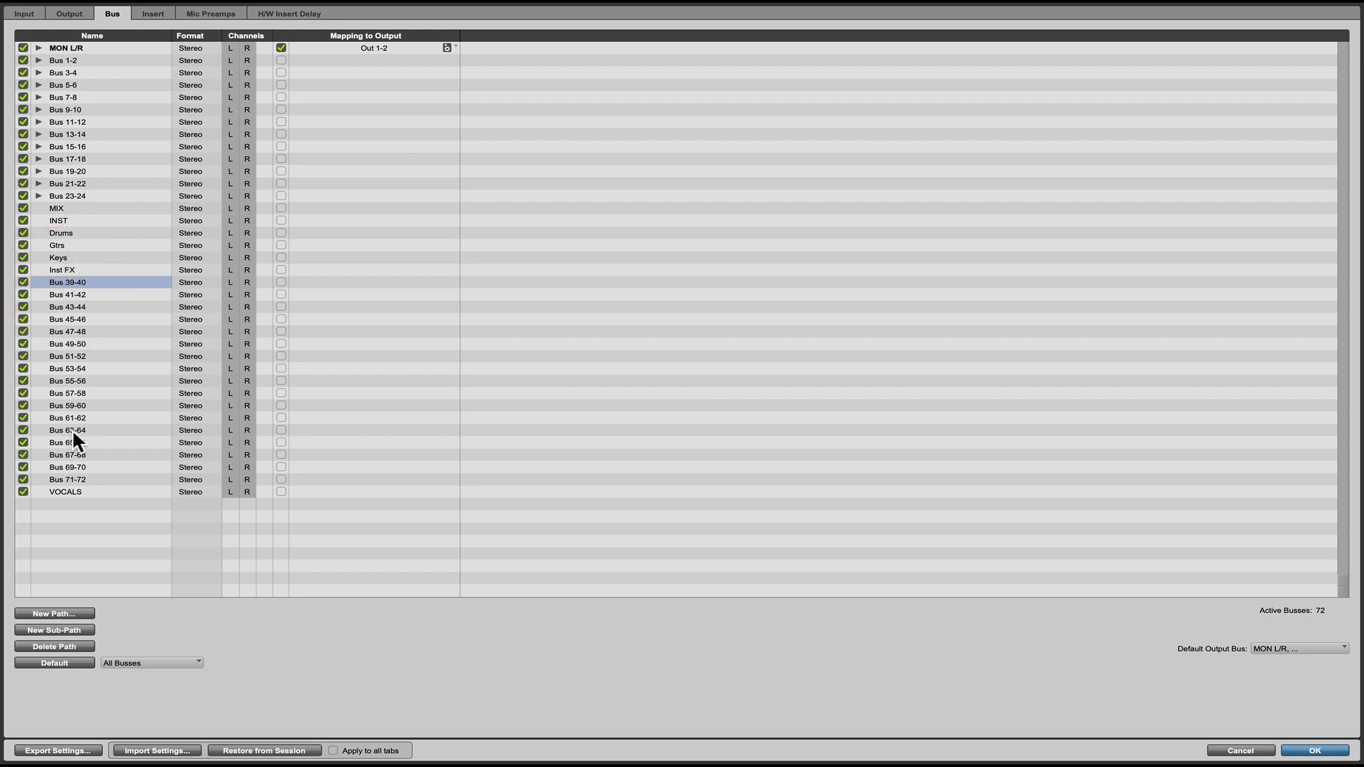
pyautogui.moveTo(64, 486); pyautogui.dragTo(83, 275)
# Rename Bus 39-40 as Lead vox and Bus 41-42 as Stacks.
pyautogui.doubleClick(73, 294)
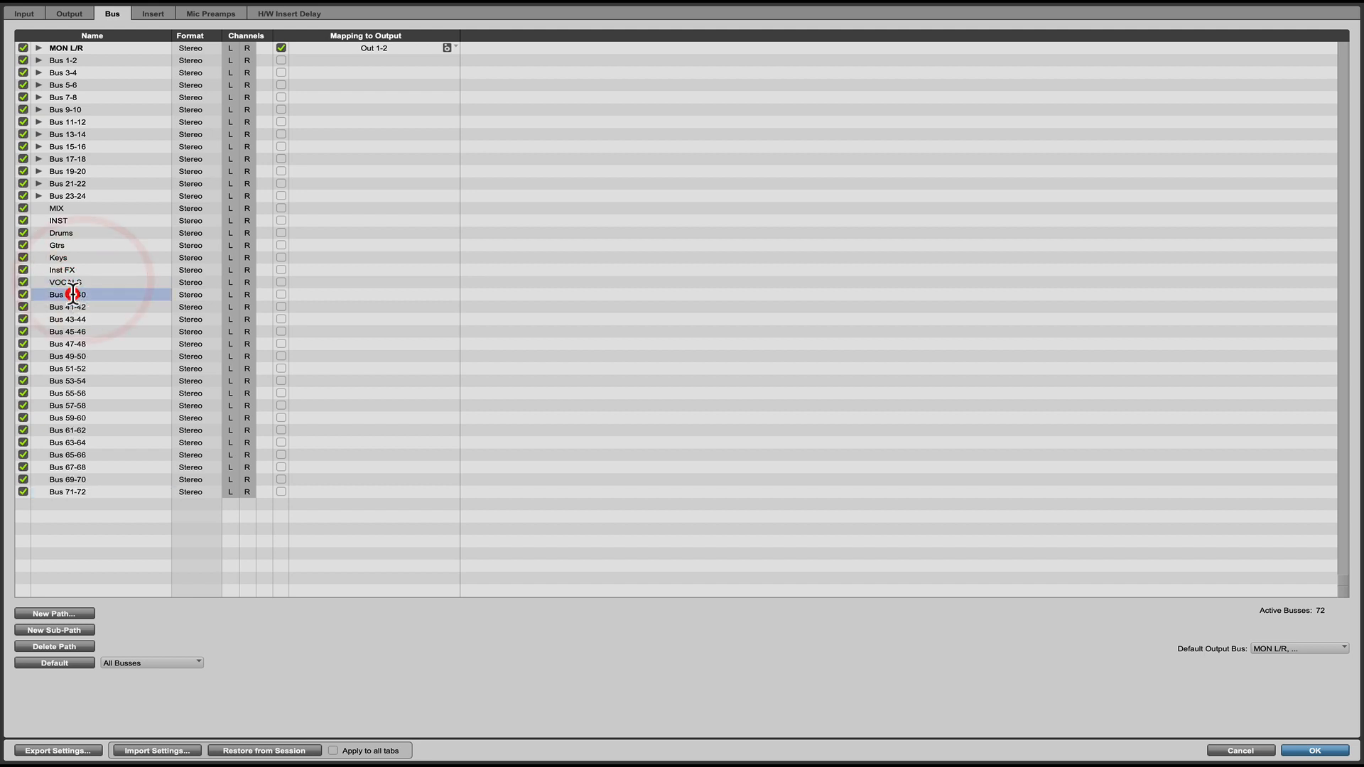
pyautogui.write('Lead')
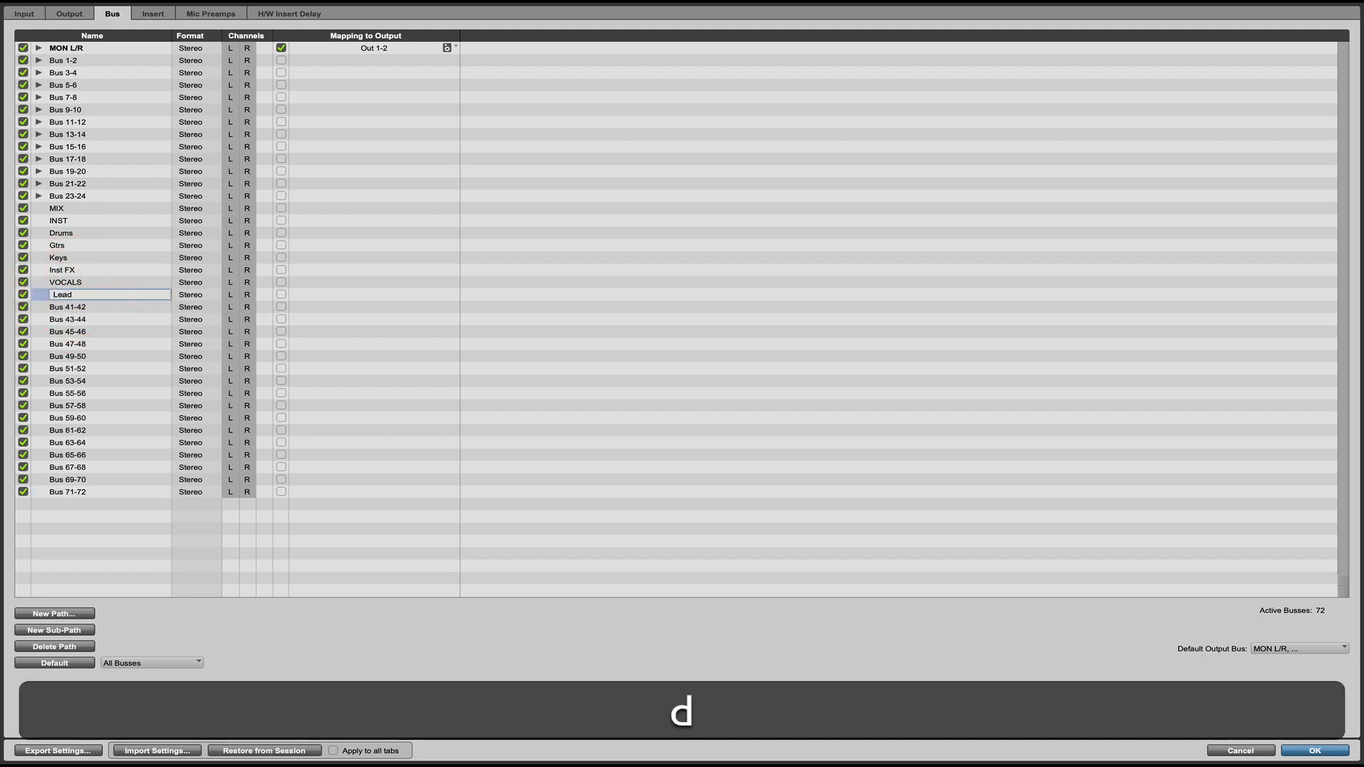
pyautogui.write(' vox')
pyautogui.doubleClick(76, 306)
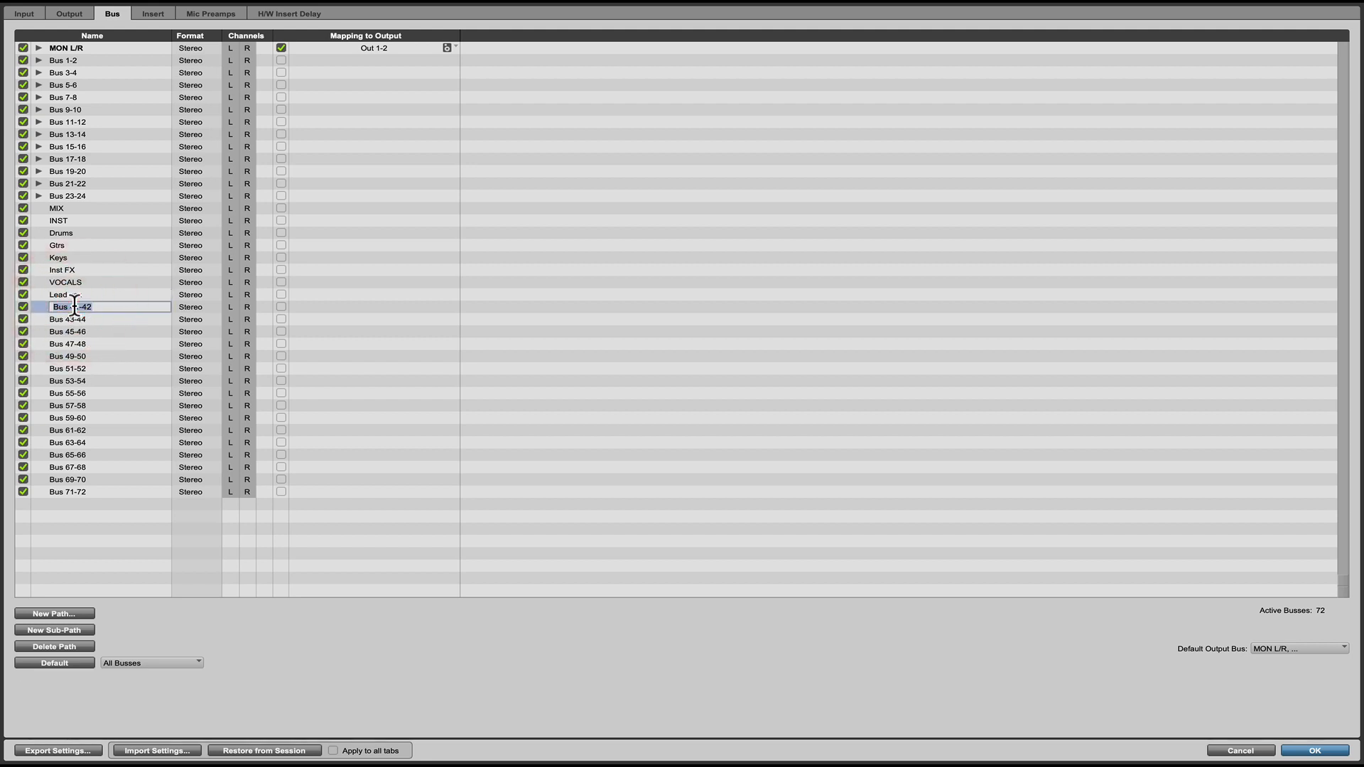
pyautogui.write('Stacks')
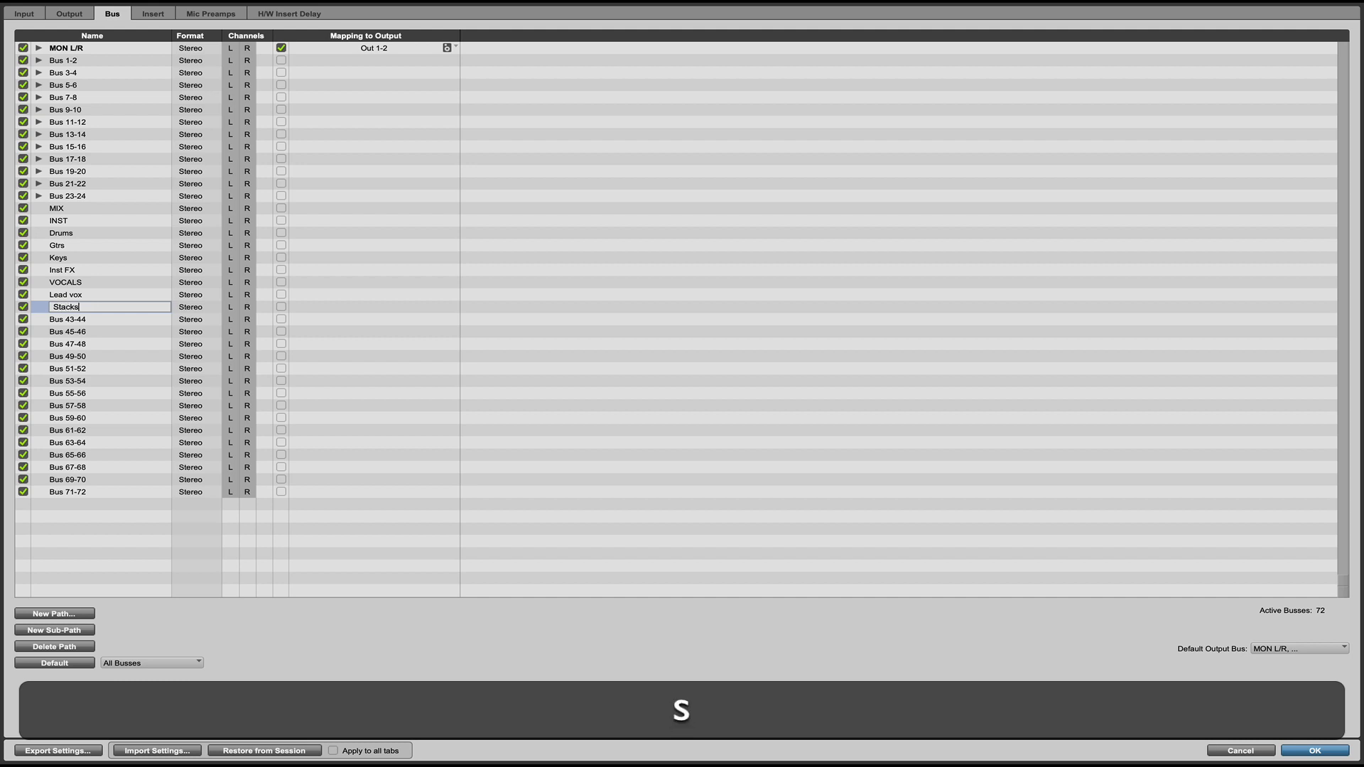
# Rename Bus 43-44 as Vocal FX and apply the I/O setup changes.
pyautogui.doubleClick(69, 316)
pyautogui.write('Voc')
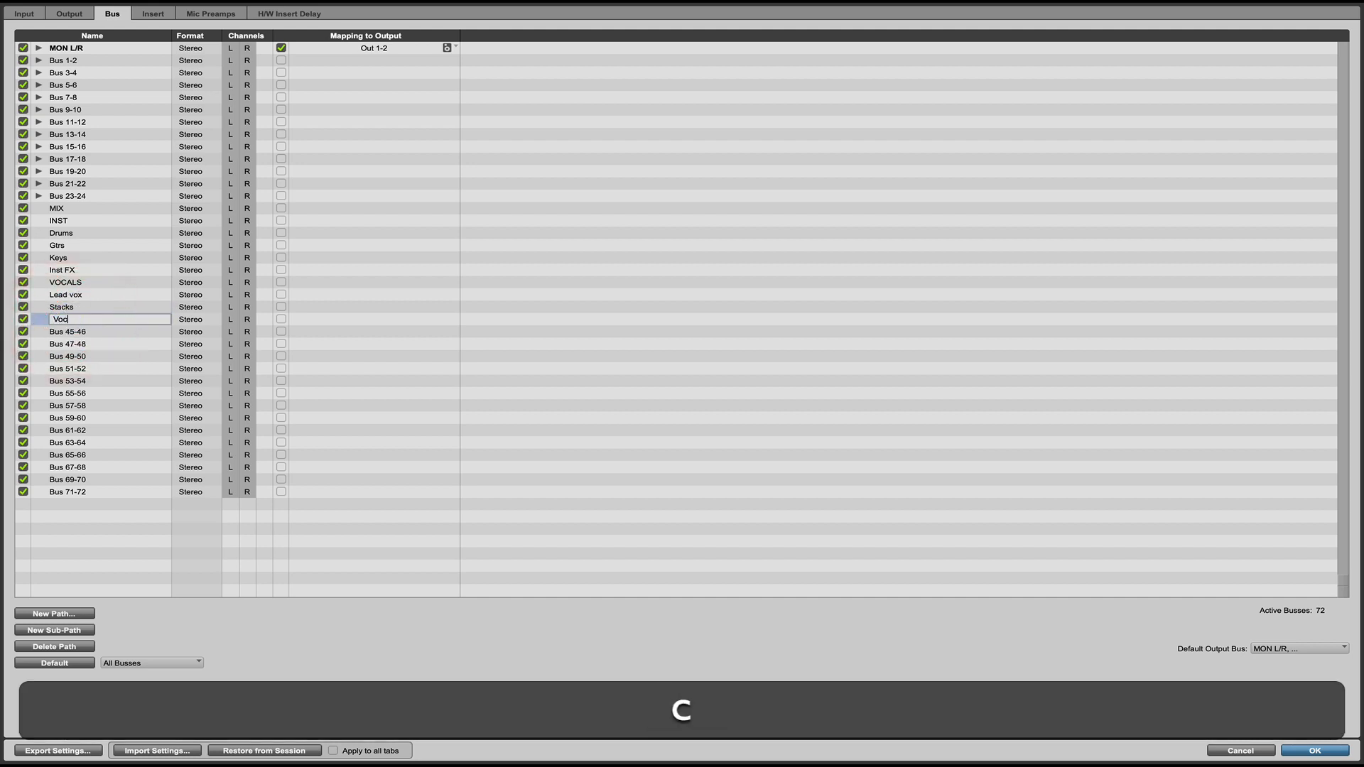
pyautogui.write('al FX')
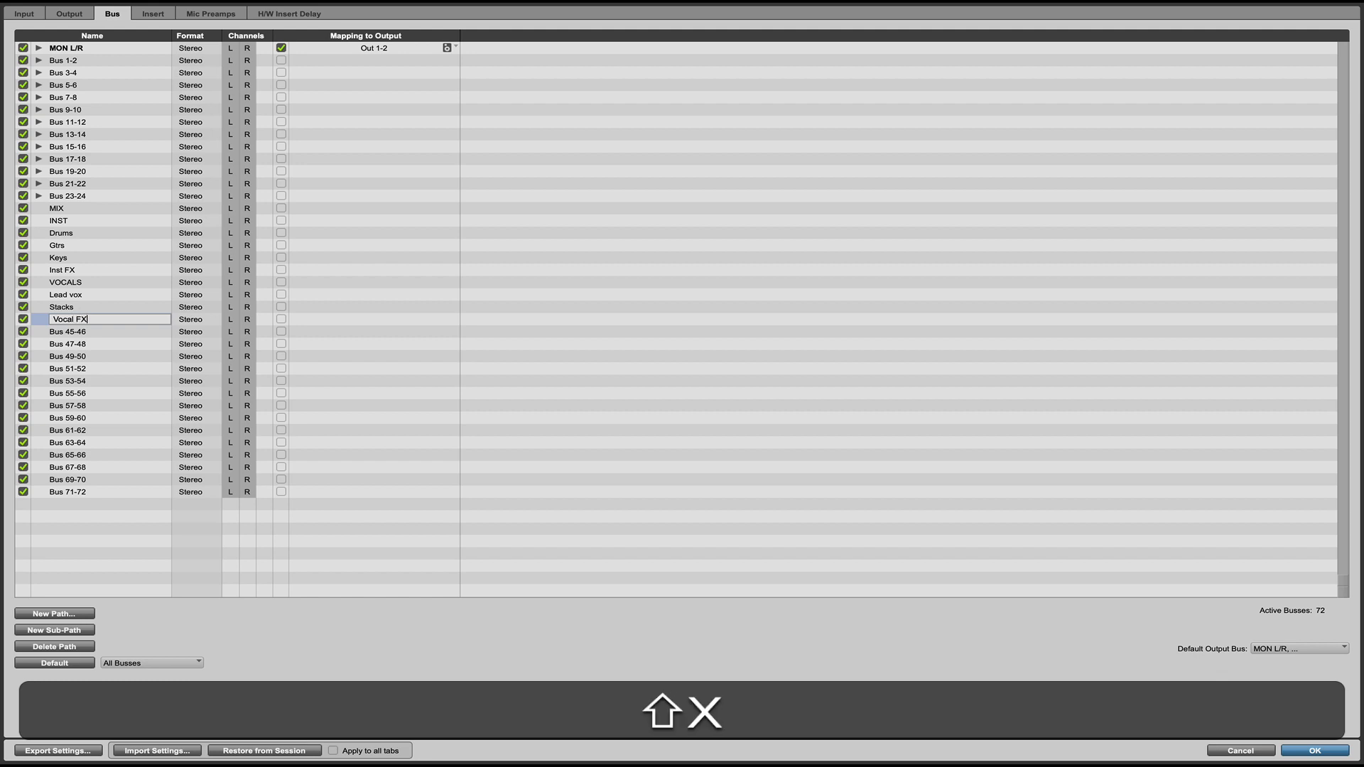
pyautogui.click(74, 328)
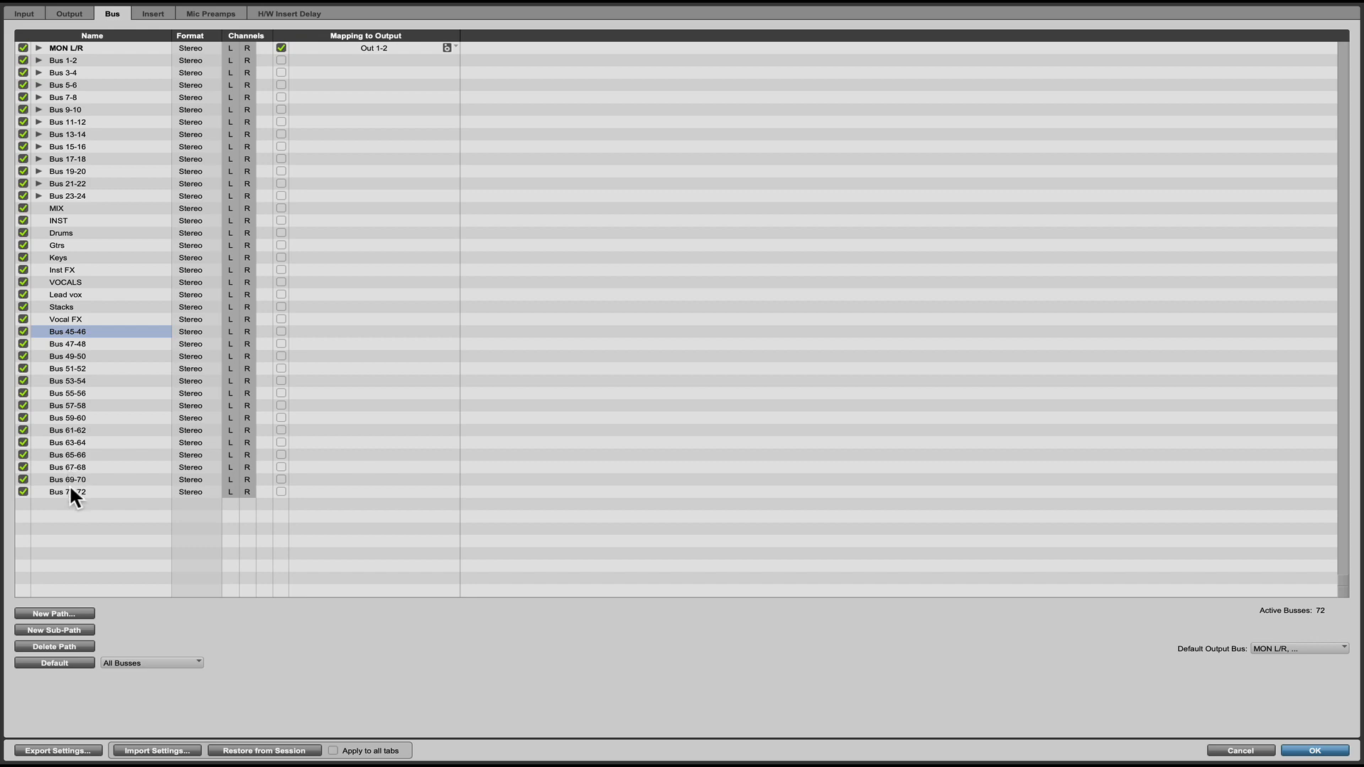
pyautogui.click(1310, 751)
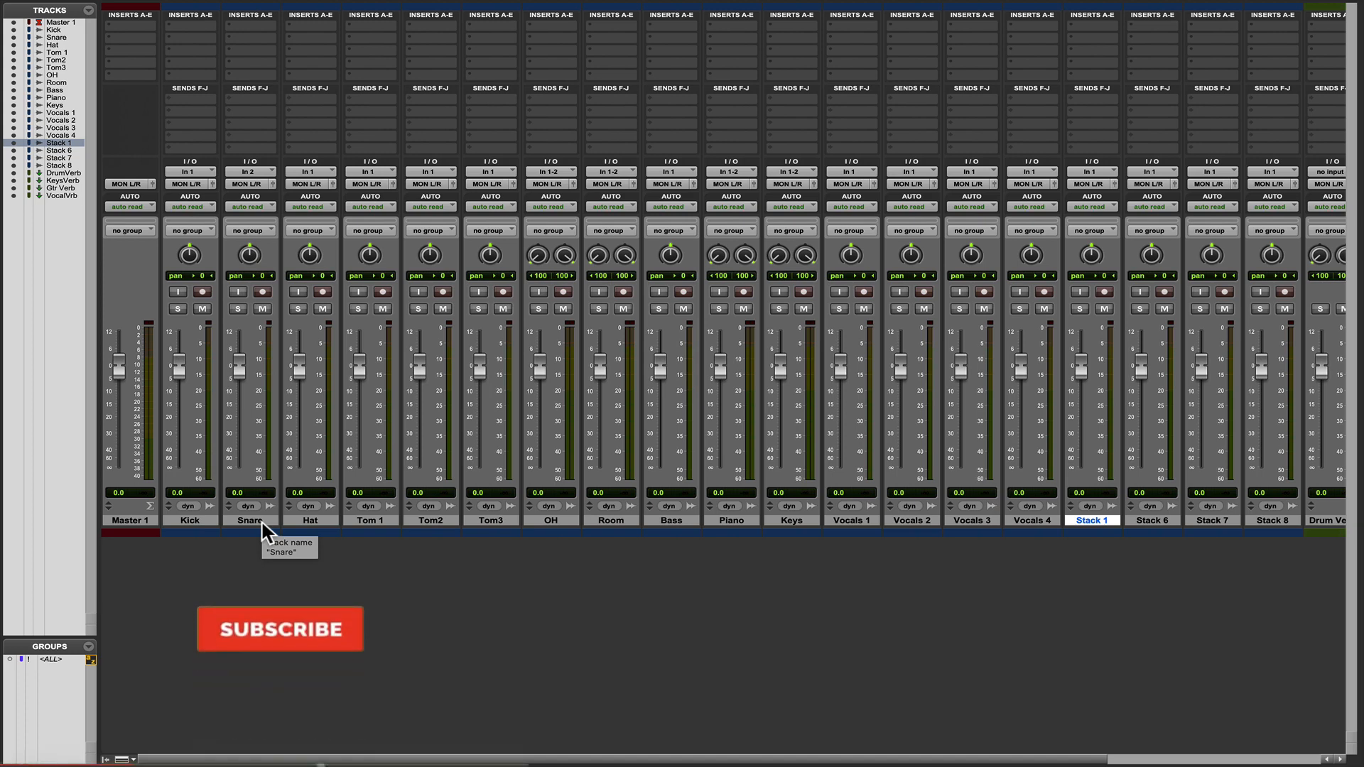
# Start a new-tracks batch after the Master 1 track with a stereo Aux Input named MIX.
pyautogui.click(146, 522)
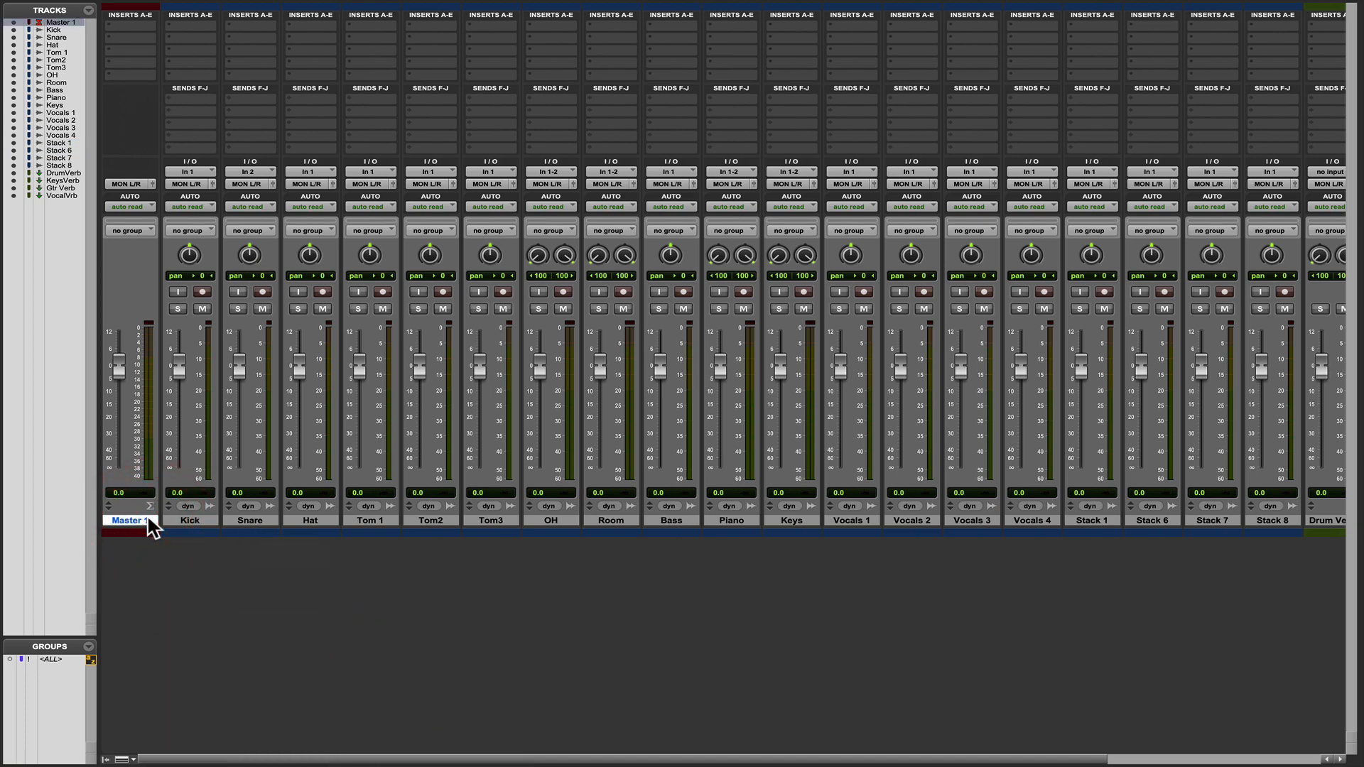
pyautogui.press('shift+super+n')
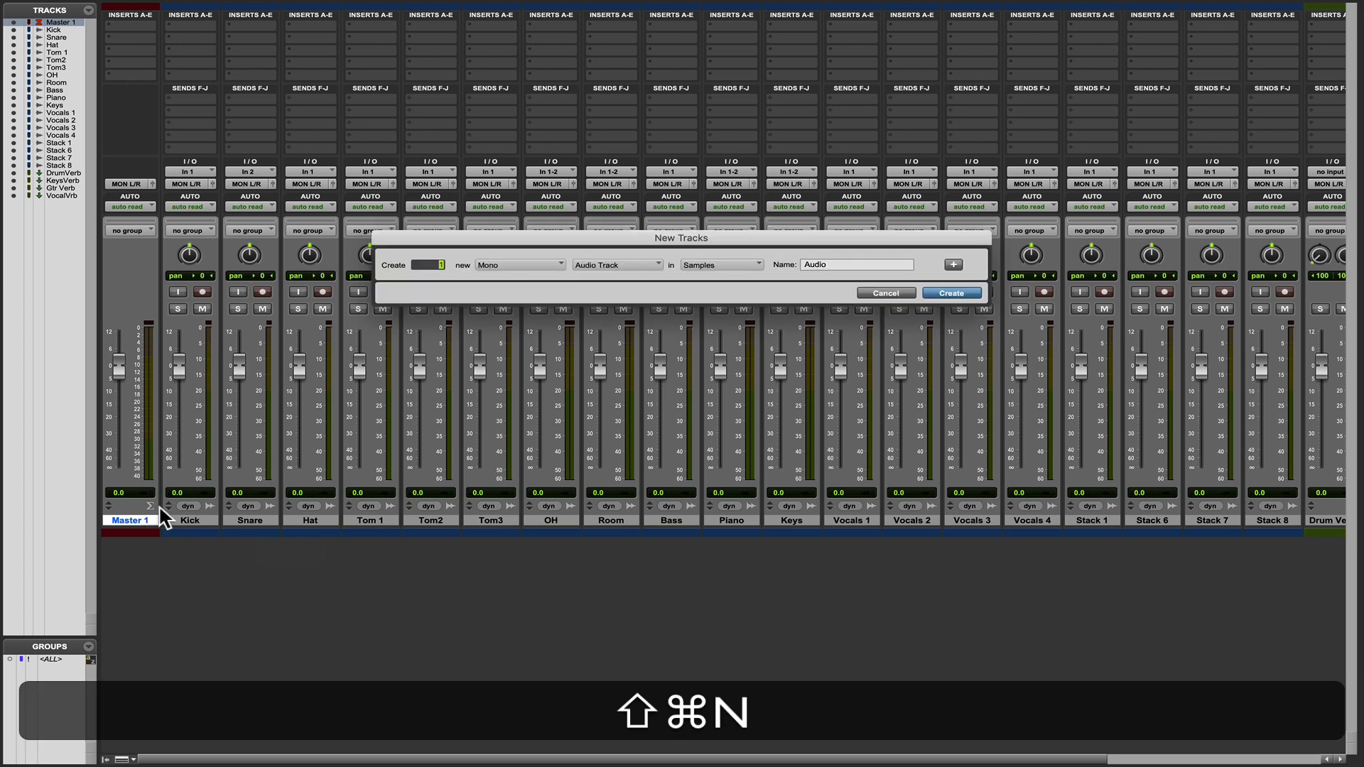
pyautogui.click(510, 266)
pyautogui.click(510, 277)
pyautogui.click(609, 263)
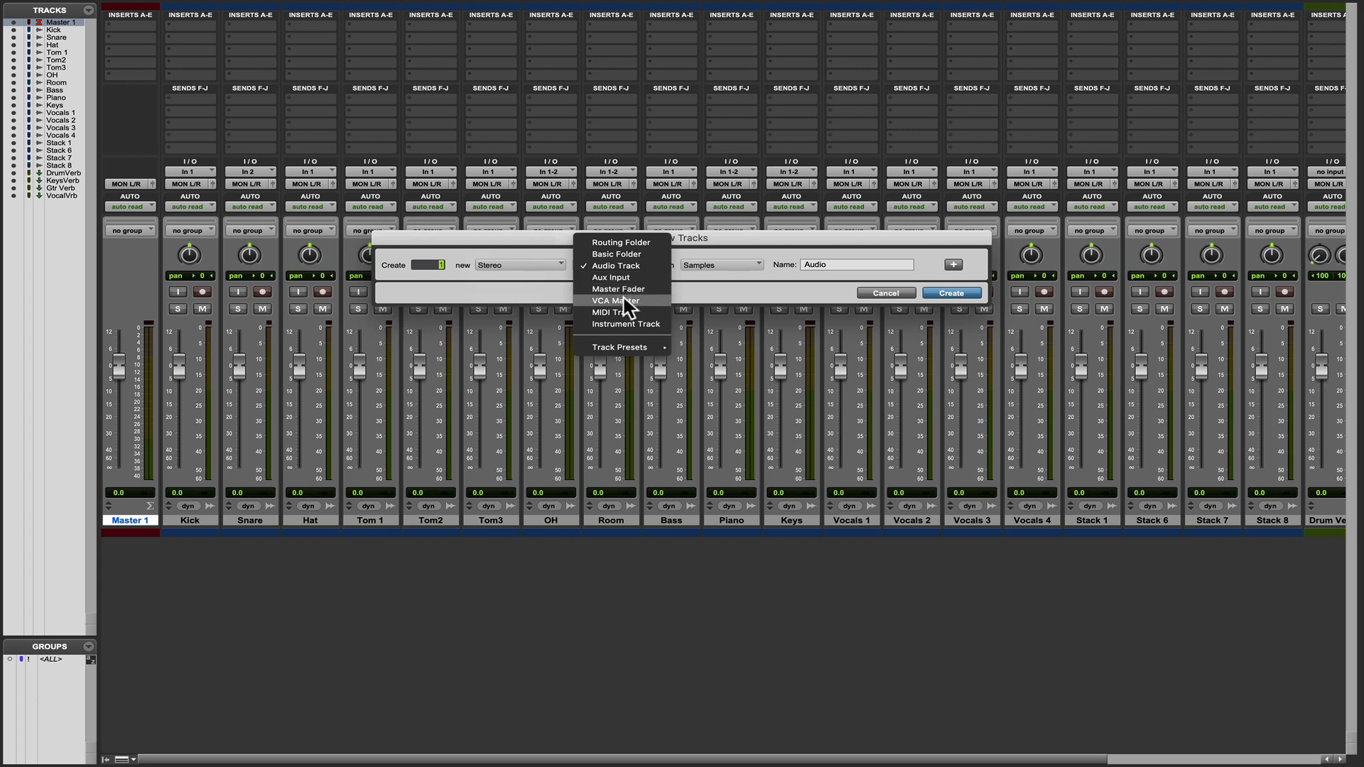
pyautogui.click(618, 276)
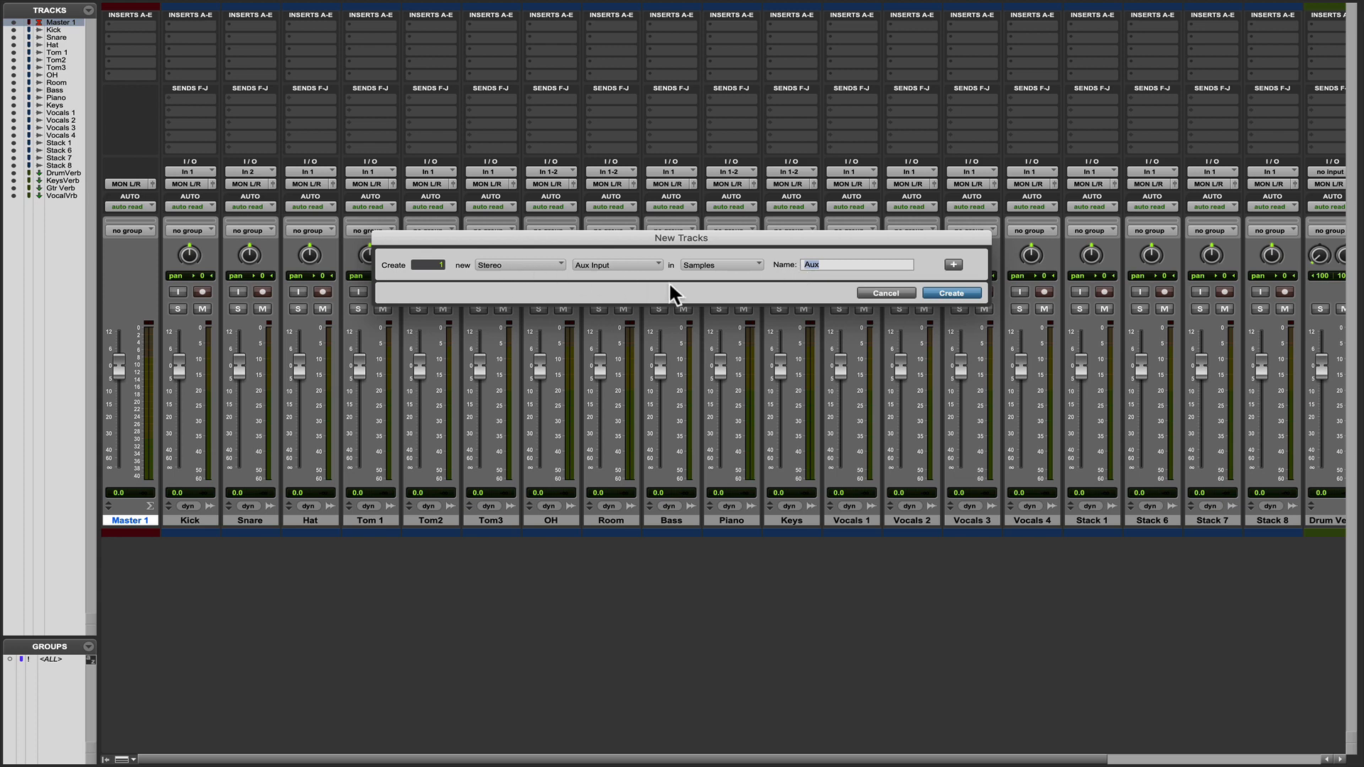
pyautogui.write('MI')
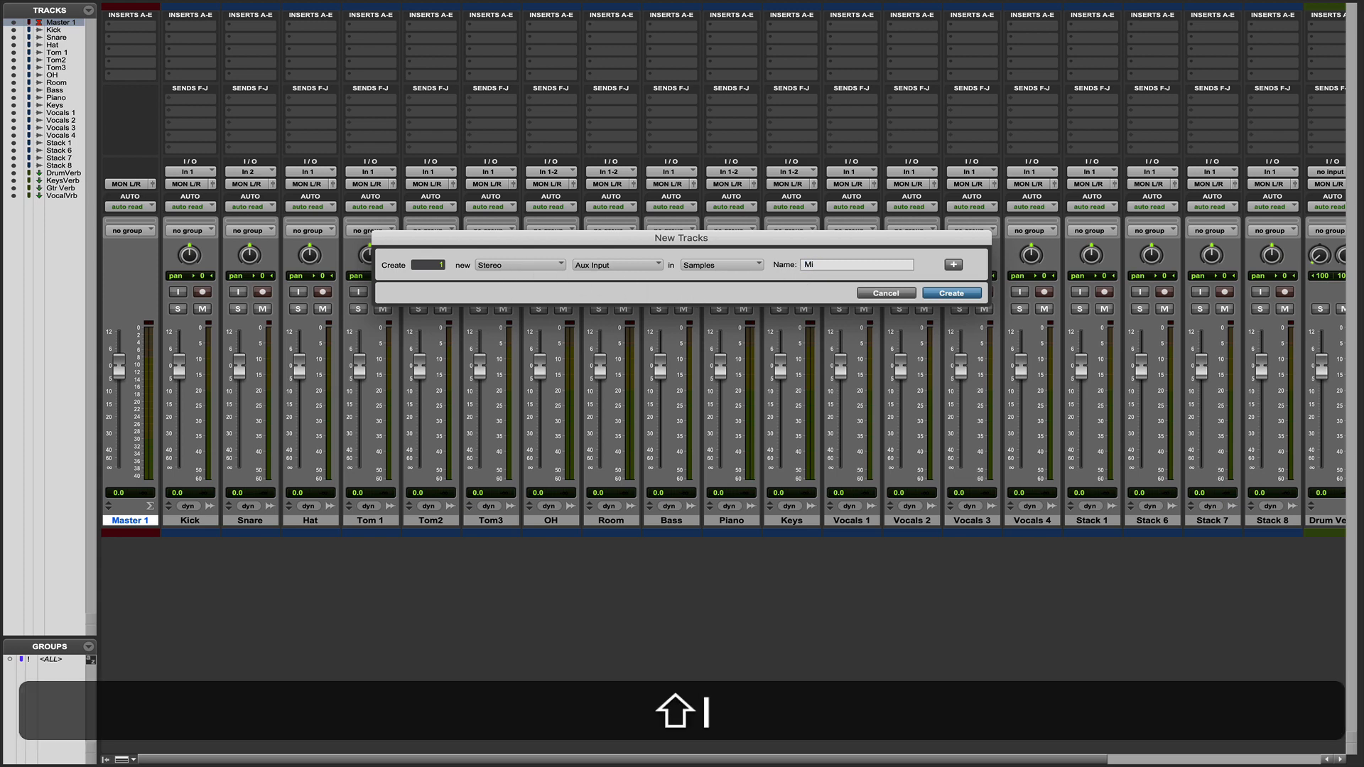
pyautogui.press('BackSpace')
pyautogui.write('IX')
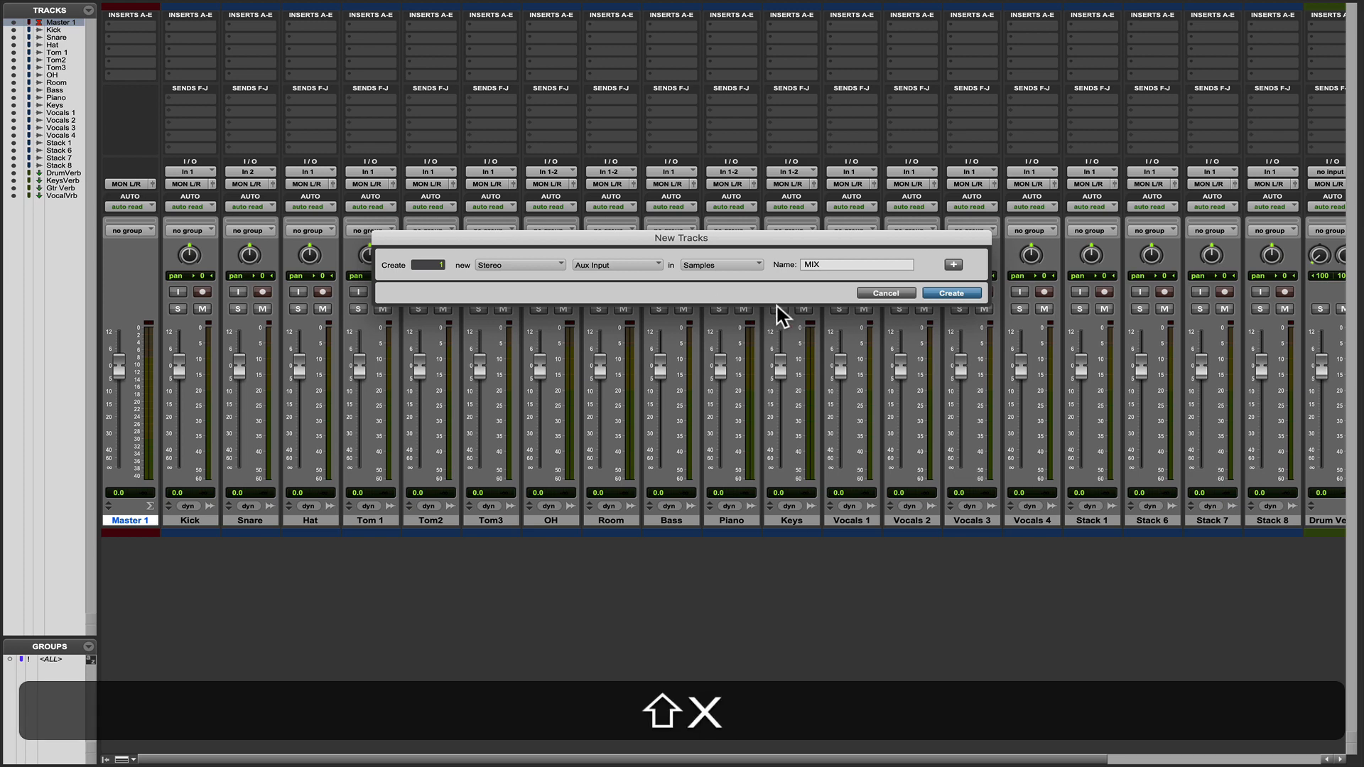
# Add a second entry to the new-tracks batch: a stereo Aux Input named INST.
pyautogui.click(954, 265)
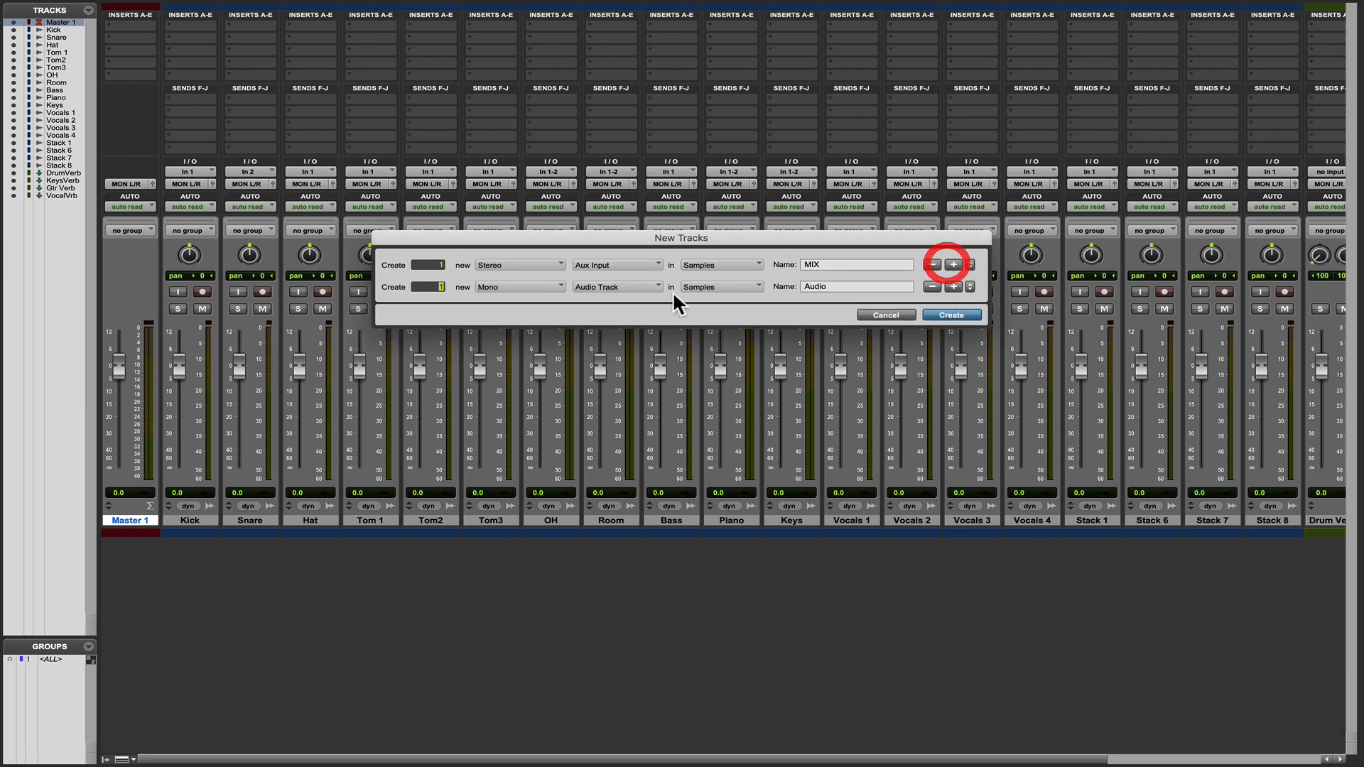
pyautogui.click(509, 287)
pyautogui.click(516, 303)
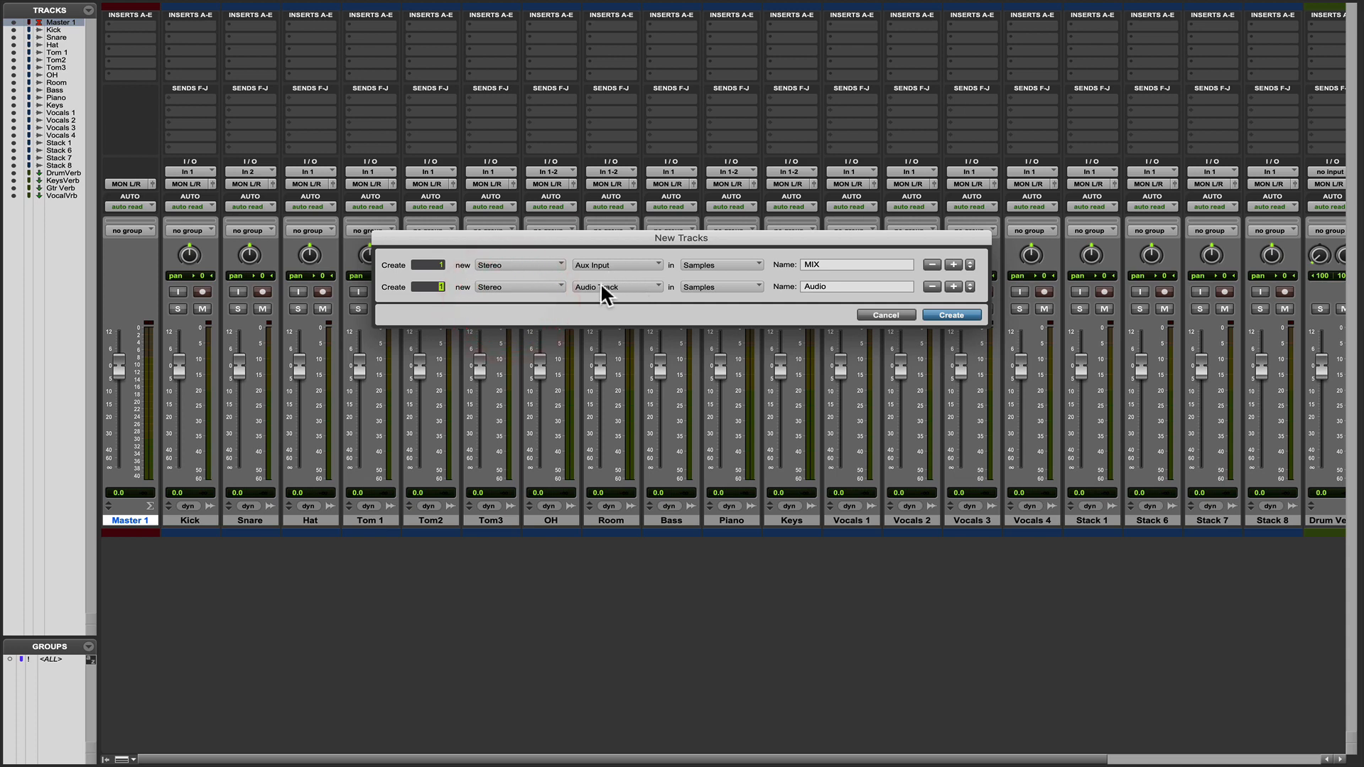
pyautogui.click(600, 284)
pyautogui.click(618, 298)
pyautogui.doubleClick(805, 287)
pyautogui.write('I')
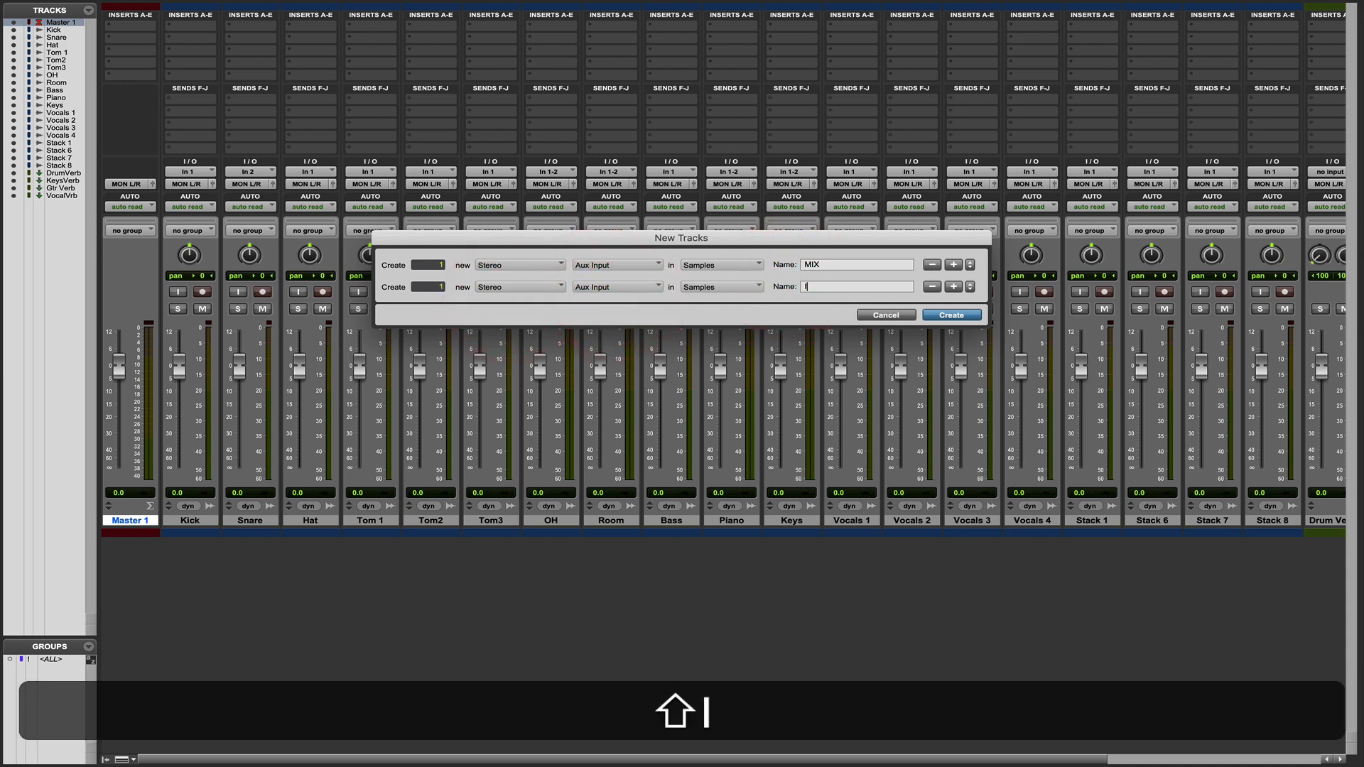
pyautogui.write('NST')
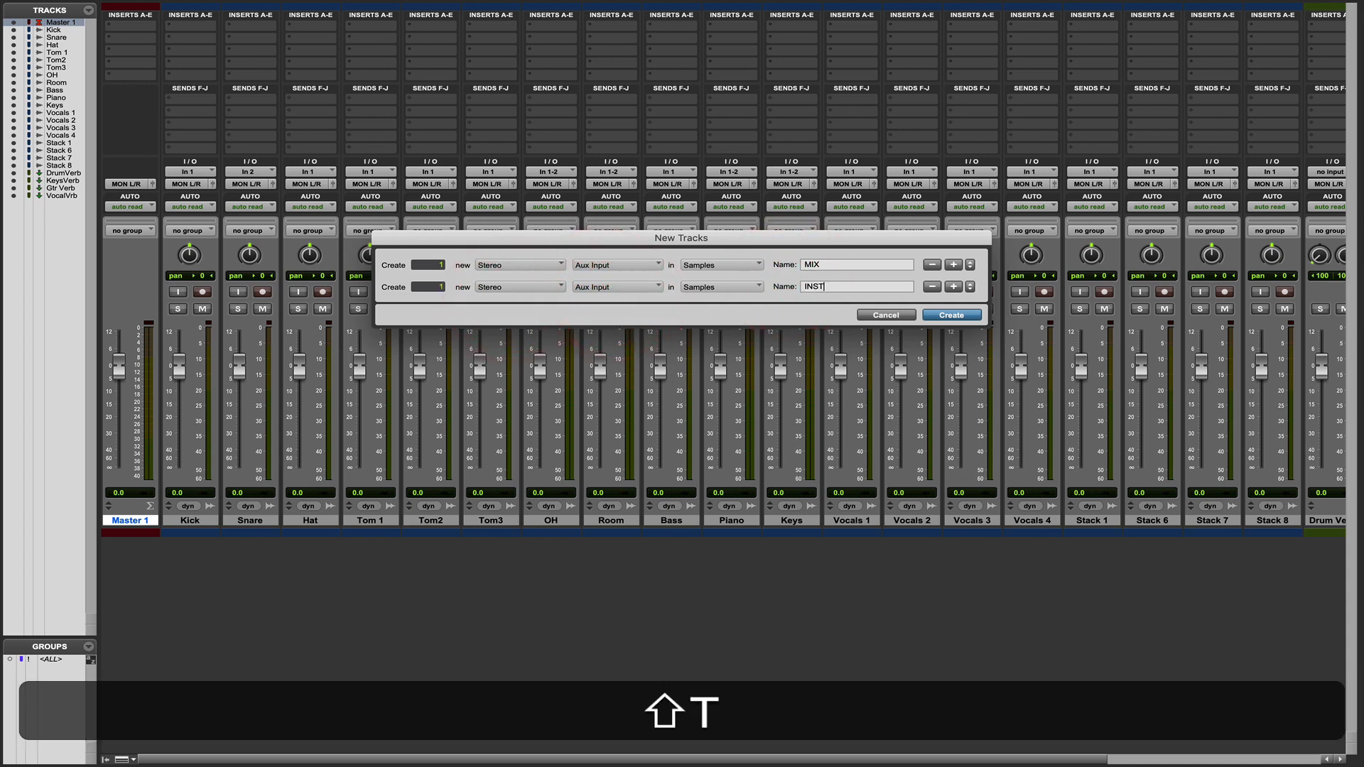
# Add a stereo Aux Input named VOCALS to the new-tracks batch below INST.
pyautogui.click(956, 284)
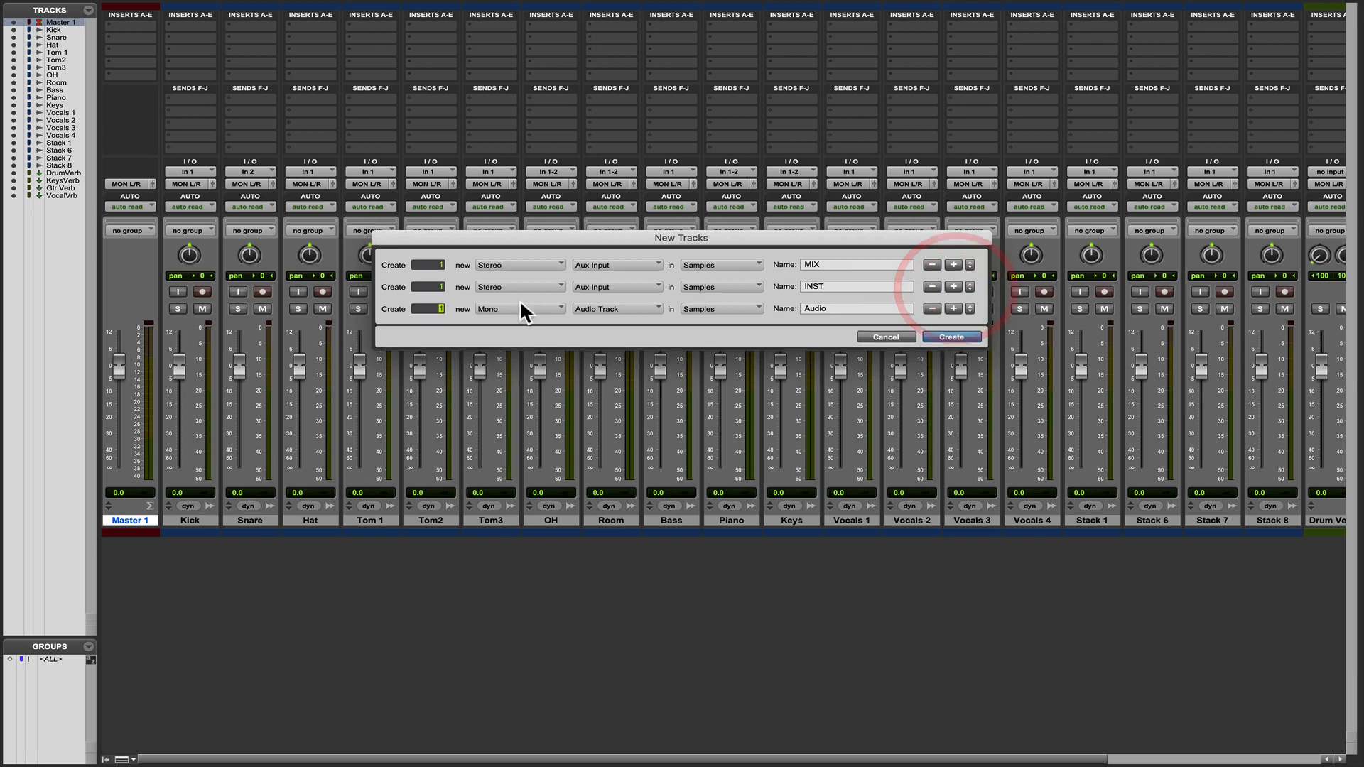
pyautogui.click(518, 309)
pyautogui.click(518, 328)
pyautogui.click(604, 309)
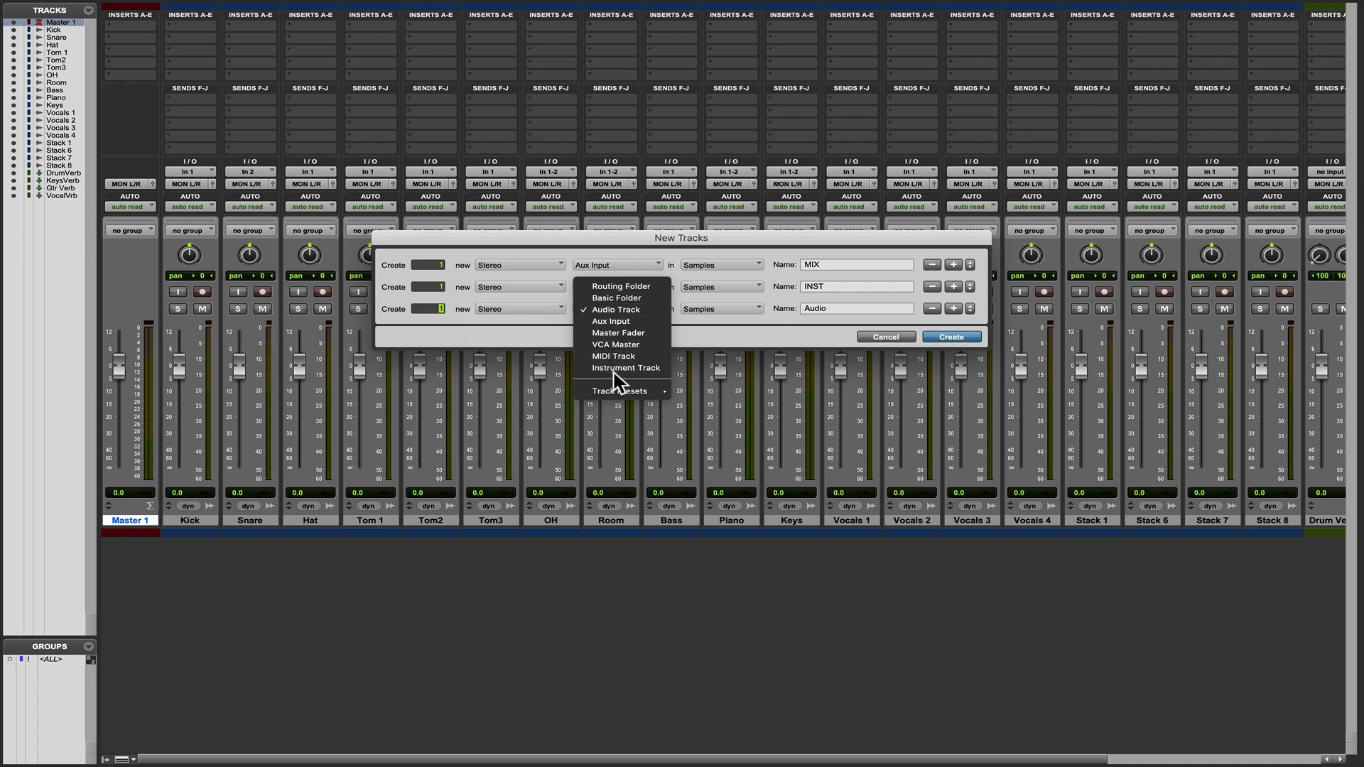
pyautogui.click(611, 321)
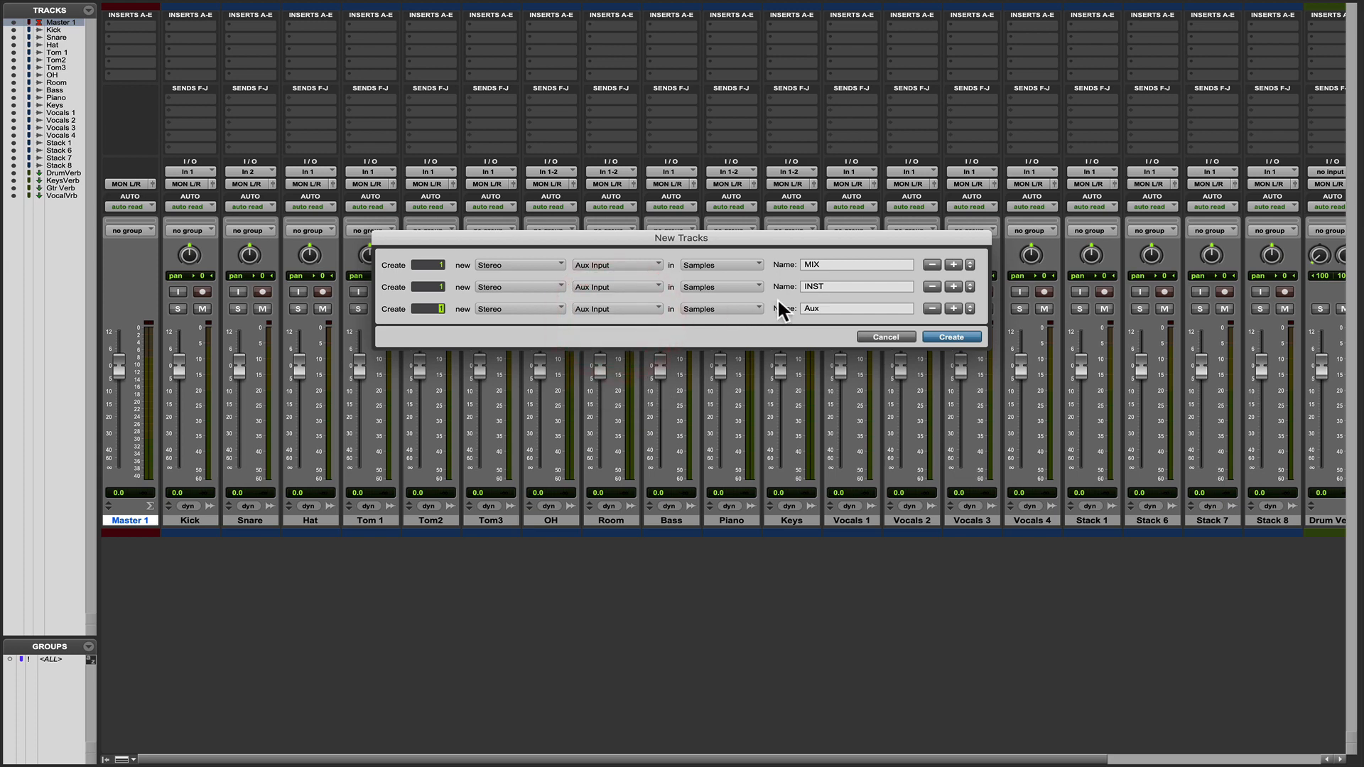
pyautogui.click(834, 309)
pyautogui.write('V')
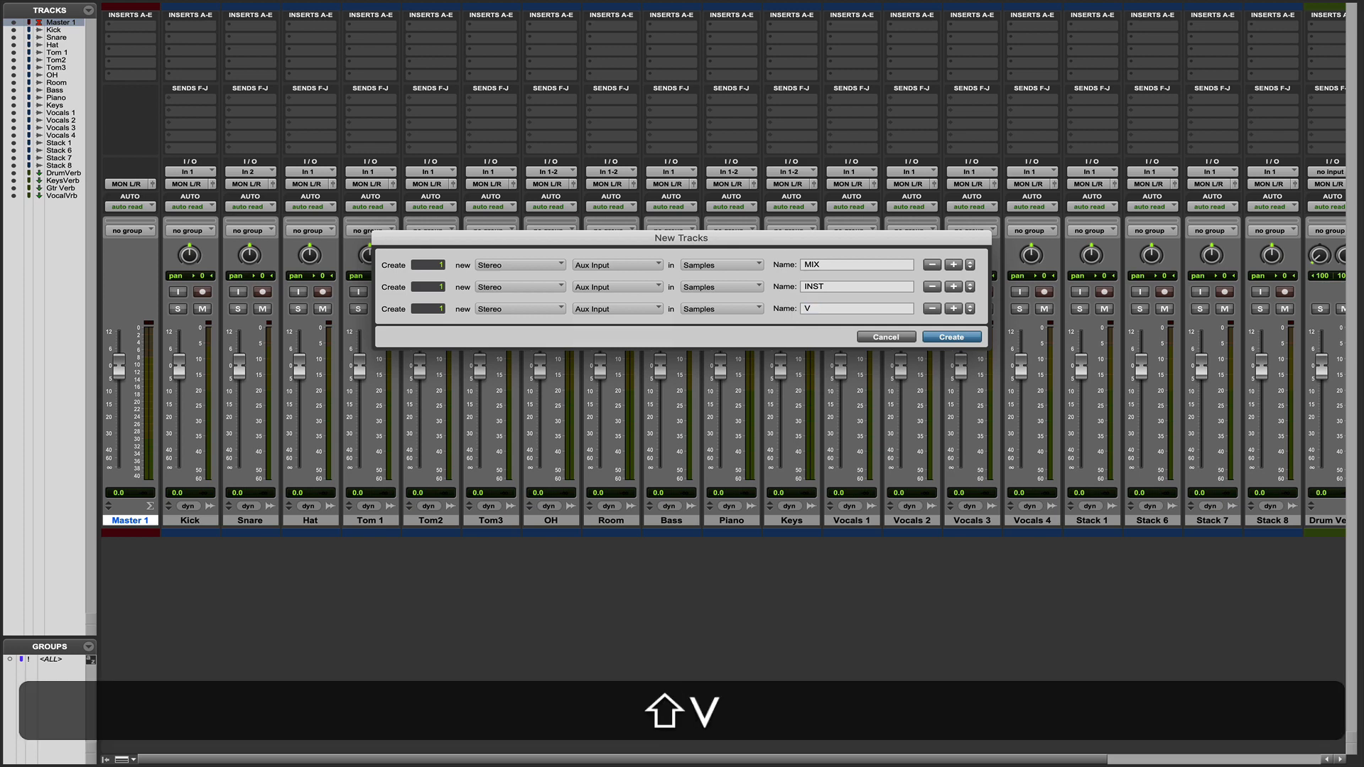
pyautogui.write('OCALS')
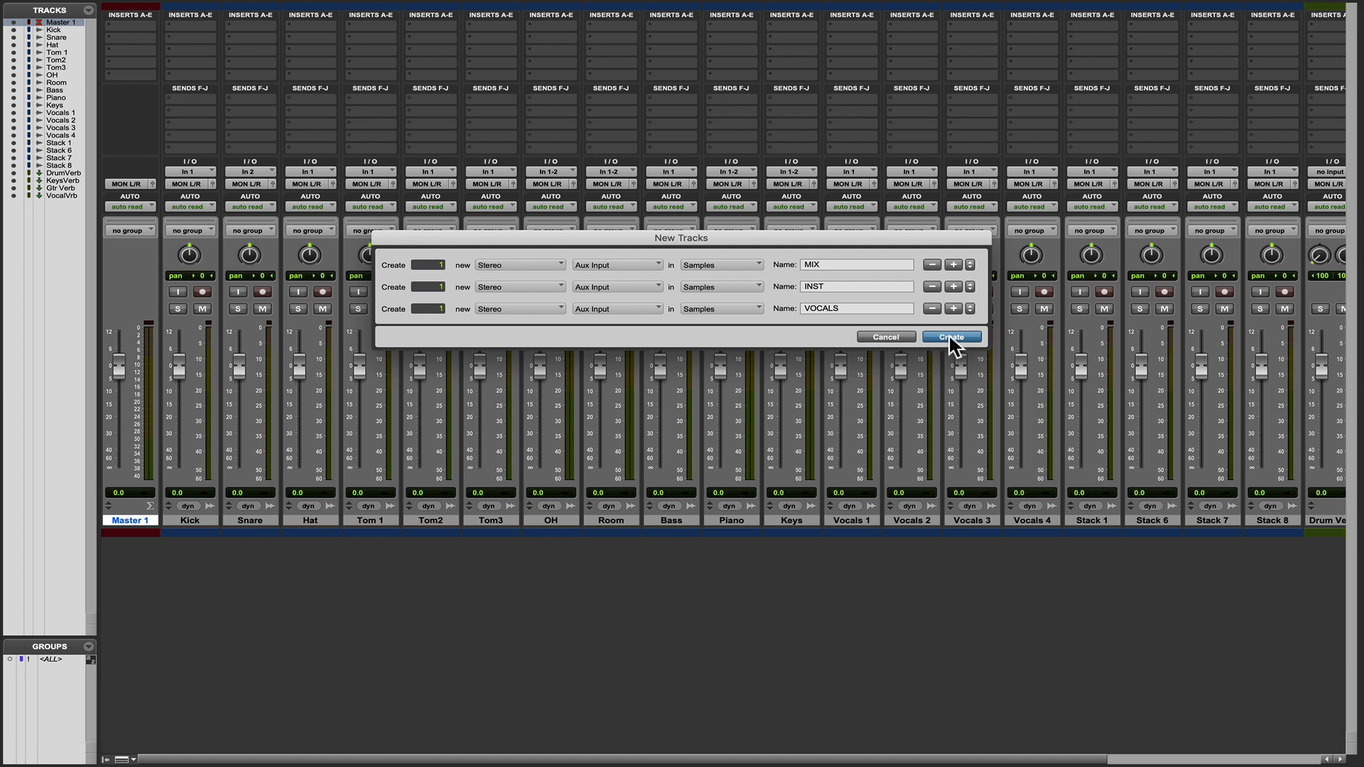
# Add a stereo Aux Input named Drums to the new-tracks batch below VOCALS.
pyautogui.click(954, 307)
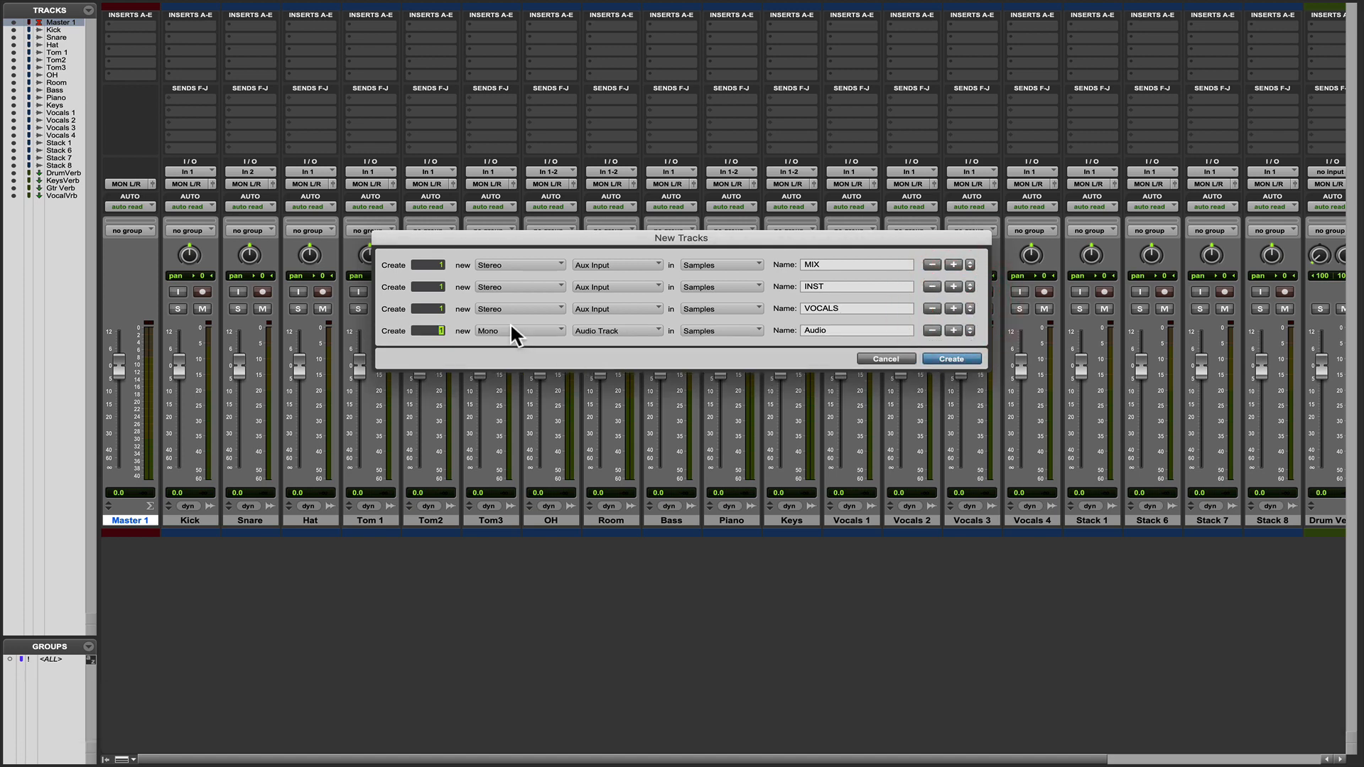
pyautogui.click(509, 331)
pyautogui.click(505, 346)
pyautogui.click(611, 331)
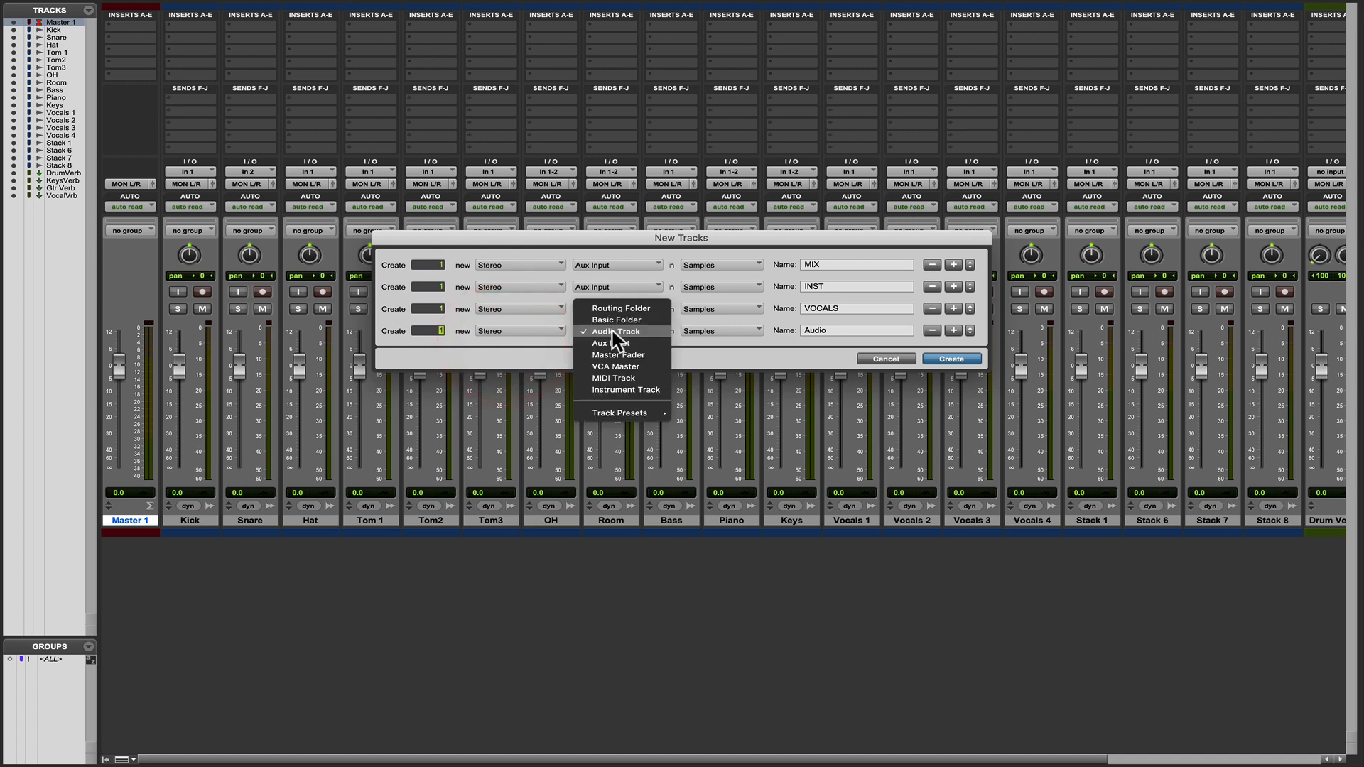
pyautogui.click(613, 342)
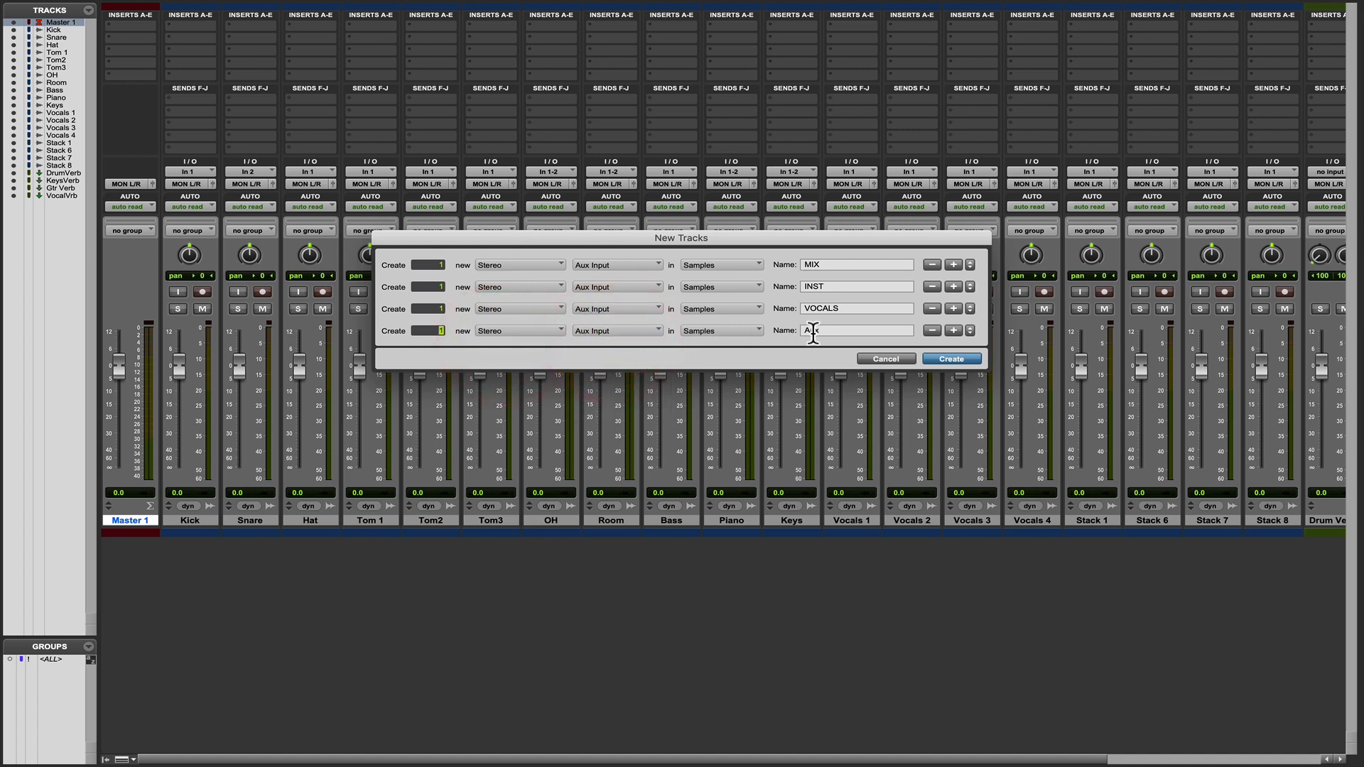
pyautogui.click(794, 324)
pyautogui.write('Drums')
# Add a stereo Aux Input named Gtrs to the new-tracks batch below Drums.
pyautogui.click(954, 331)
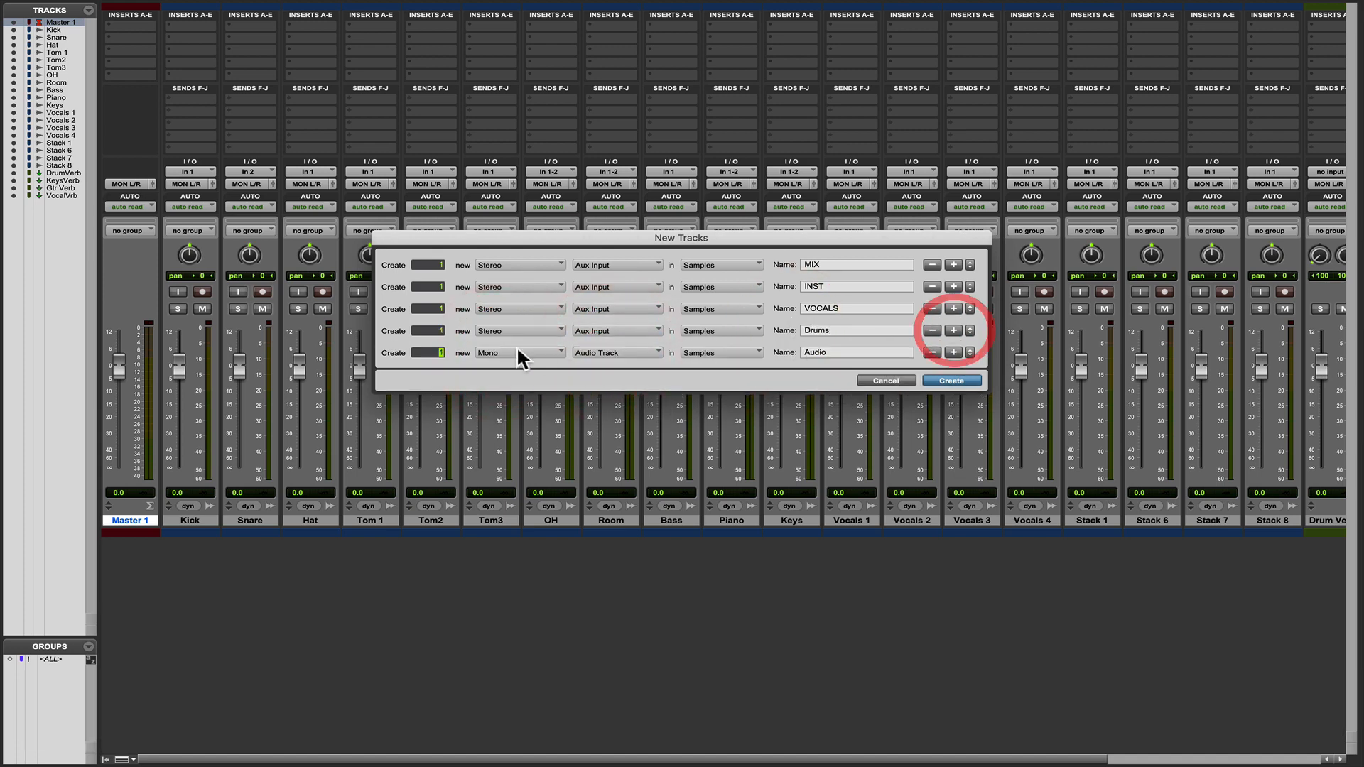
pyautogui.click(509, 353)
pyautogui.click(504, 368)
pyautogui.click(586, 353)
pyautogui.click(613, 365)
pyautogui.click(794, 348)
pyautogui.write('Gtrs')
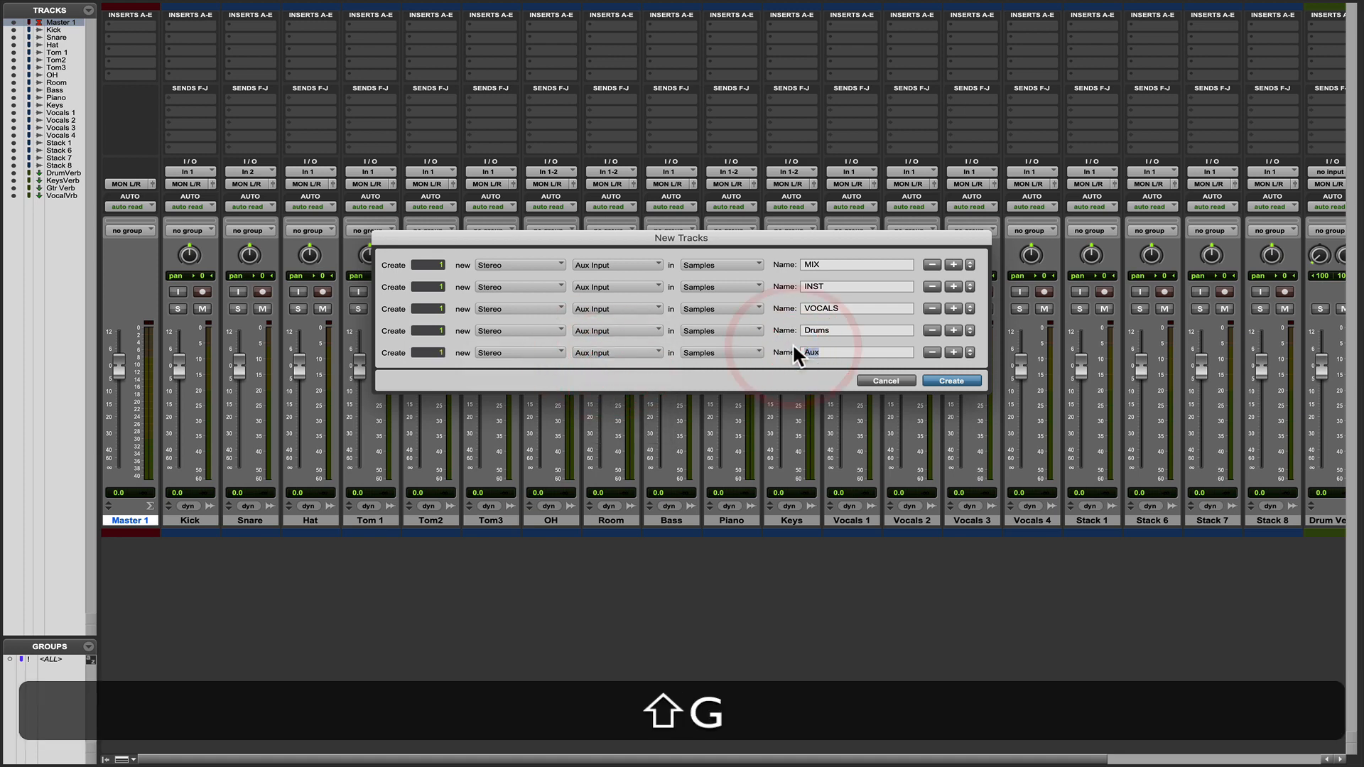
# Add a stereo Aux Input named Keys to the new-tracks batch below Gtrs.
pyautogui.click(953, 353)
pyautogui.click(509, 373)
pyautogui.click(508, 393)
pyautogui.click(602, 376)
pyautogui.click(610, 386)
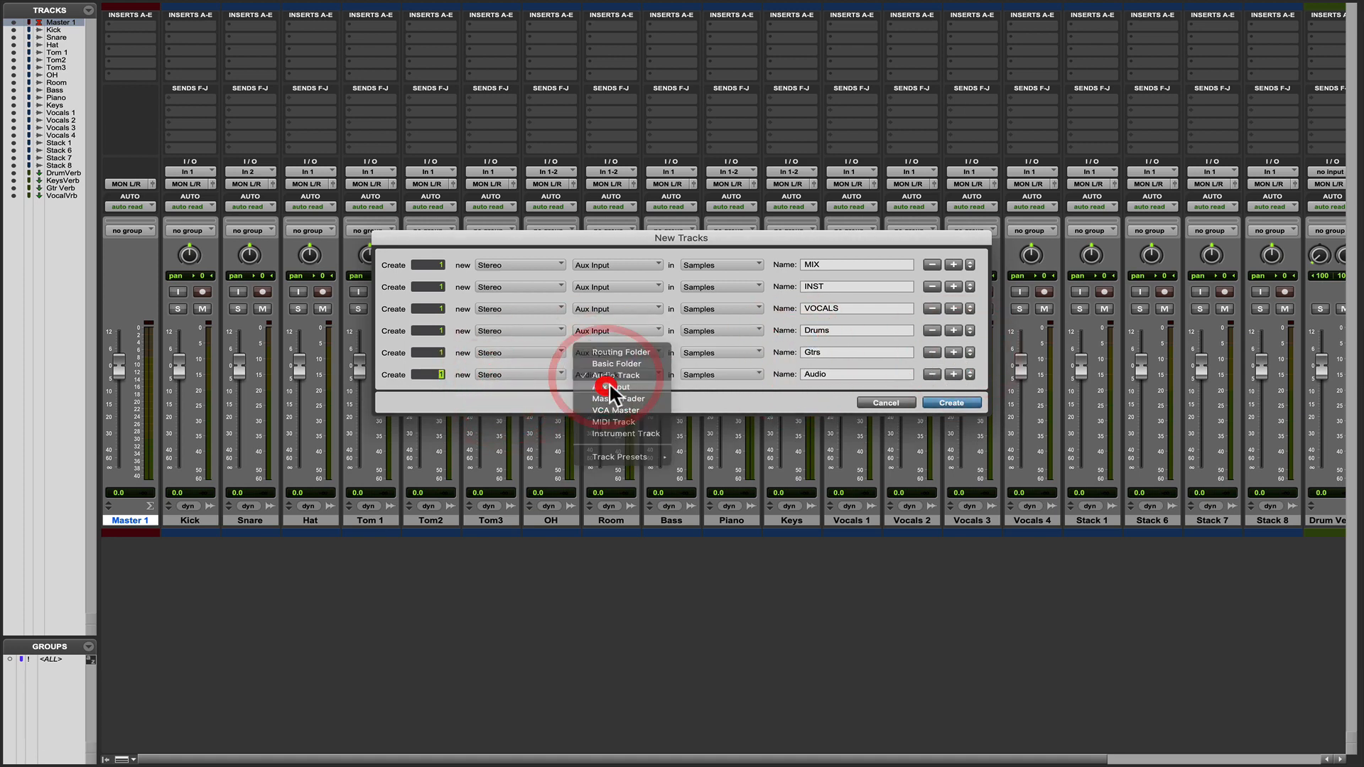
pyautogui.click(704, 376)
pyautogui.click(714, 378)
pyautogui.click(800, 374)
pyautogui.write('Keys')
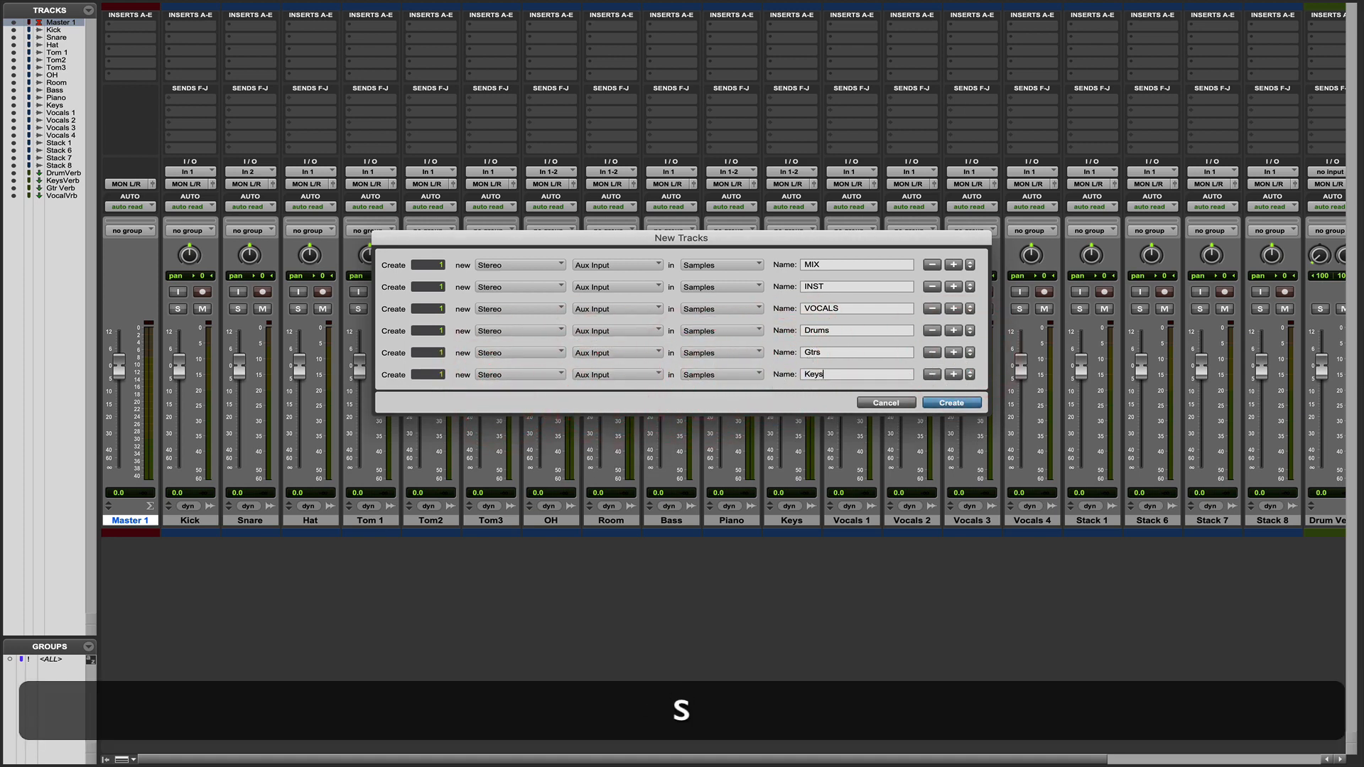
# Add a stereo Aux Input named Inst FX to the new-tracks batch below Keys.
pyautogui.click(954, 372)
pyautogui.click(508, 397)
pyautogui.click(508, 414)
pyautogui.click(602, 396)
pyautogui.click(610, 406)
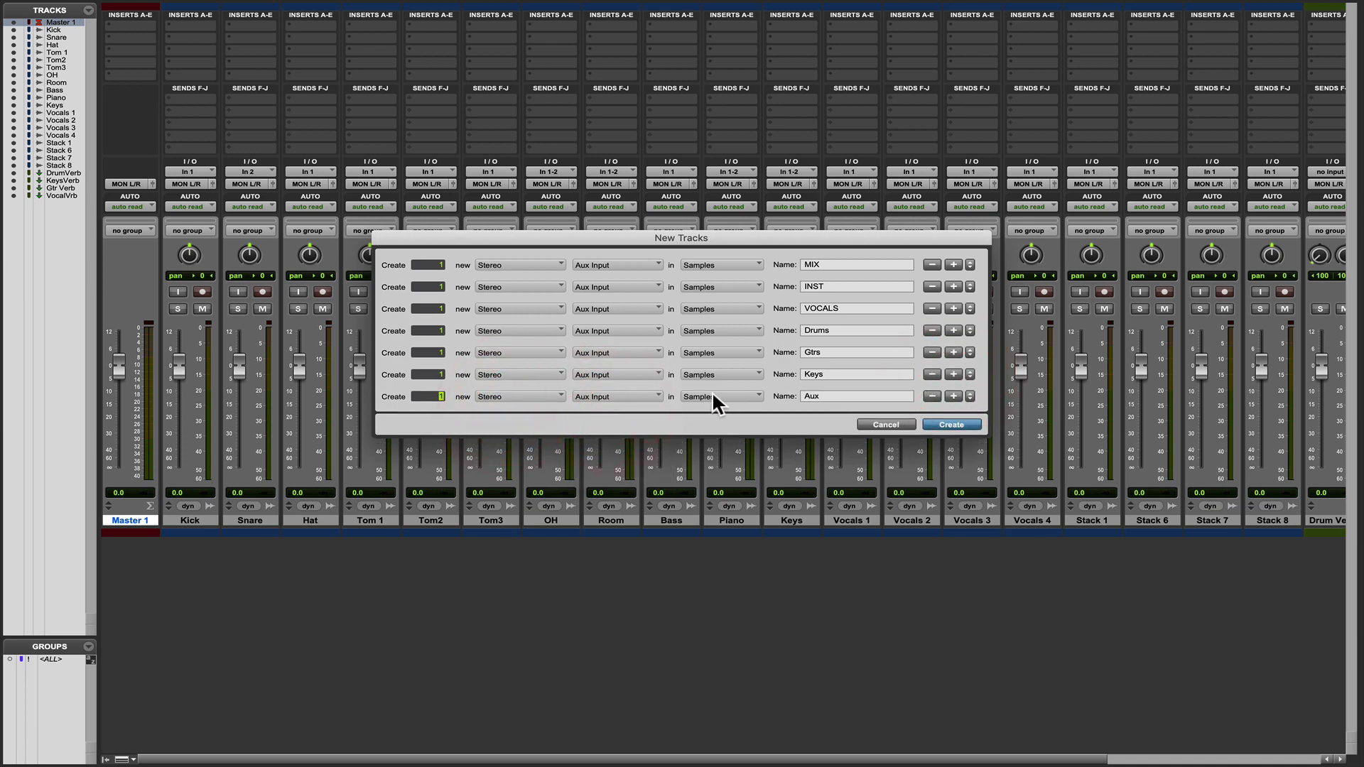
pyautogui.press('BackSpace')
pyautogui.press('BackSpace')
pyautogui.write('In')
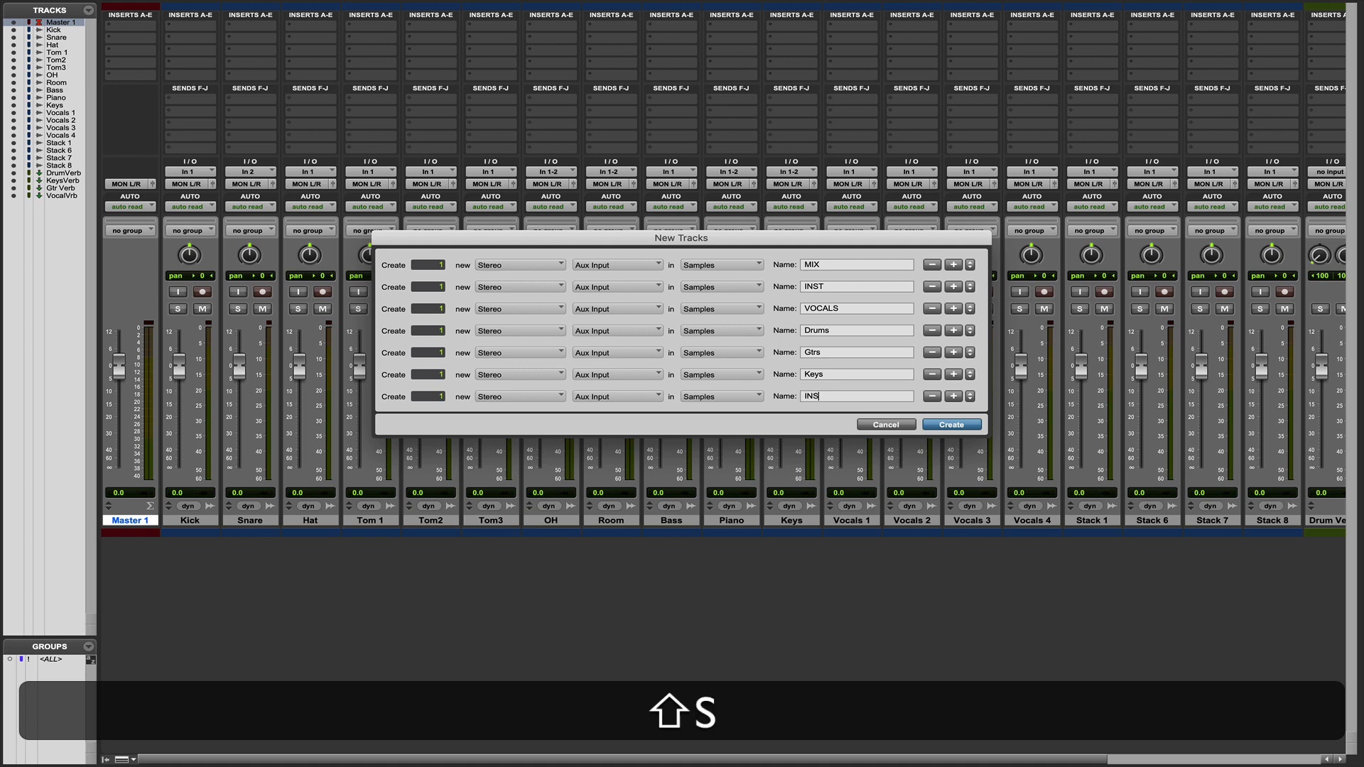
pyautogui.write('st FX')
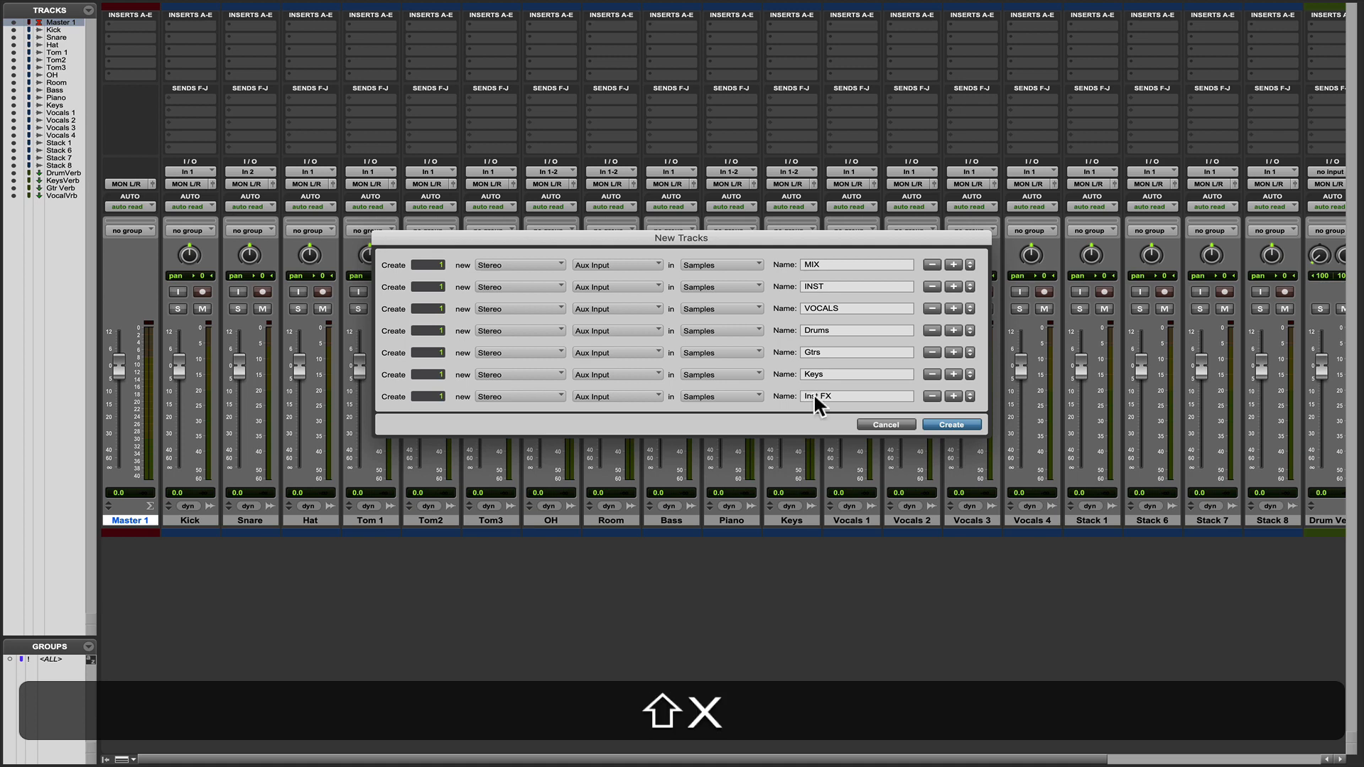
# Add a stereo Aux Input named Leads to the new-tracks batch below Inst FX.
pyautogui.click(954, 395)
pyautogui.click(579, 418)
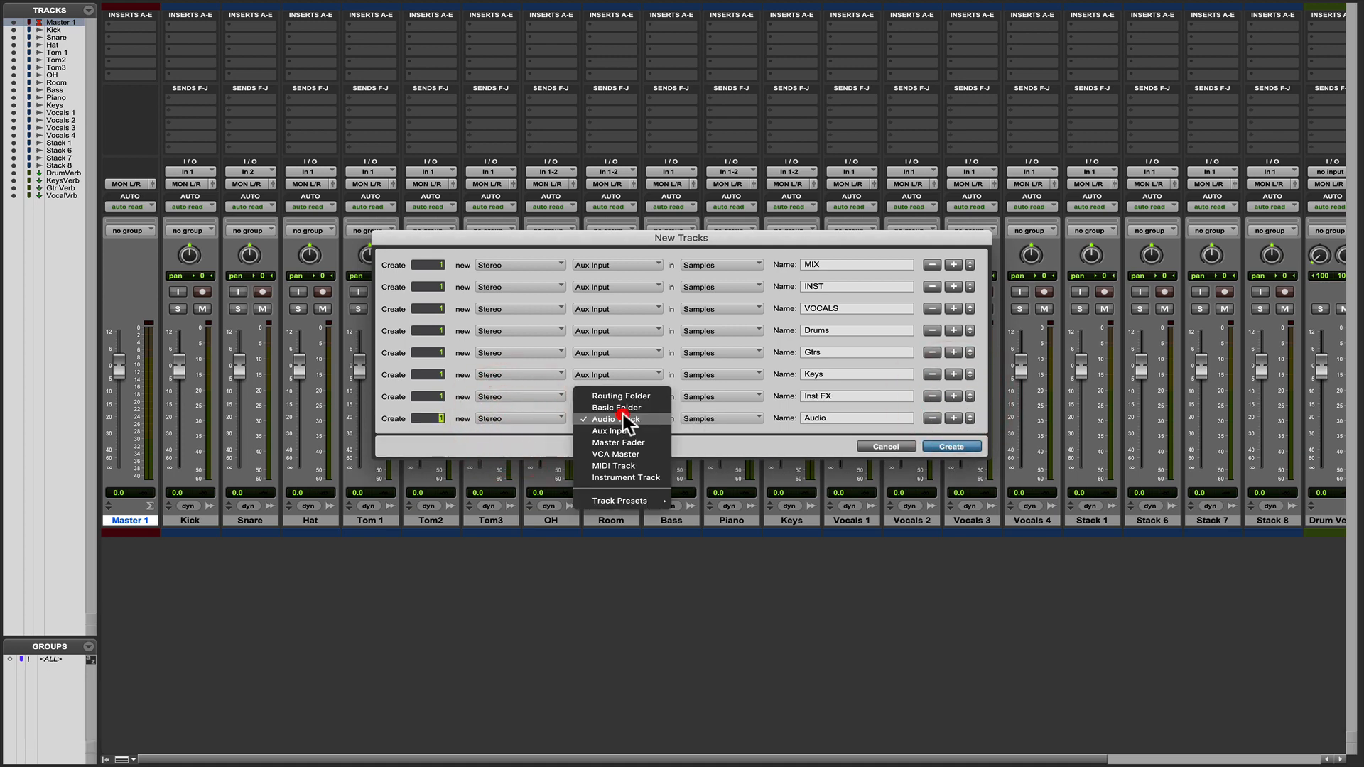
pyautogui.click(624, 427)
pyautogui.click(763, 412)
pyautogui.write('Leads')
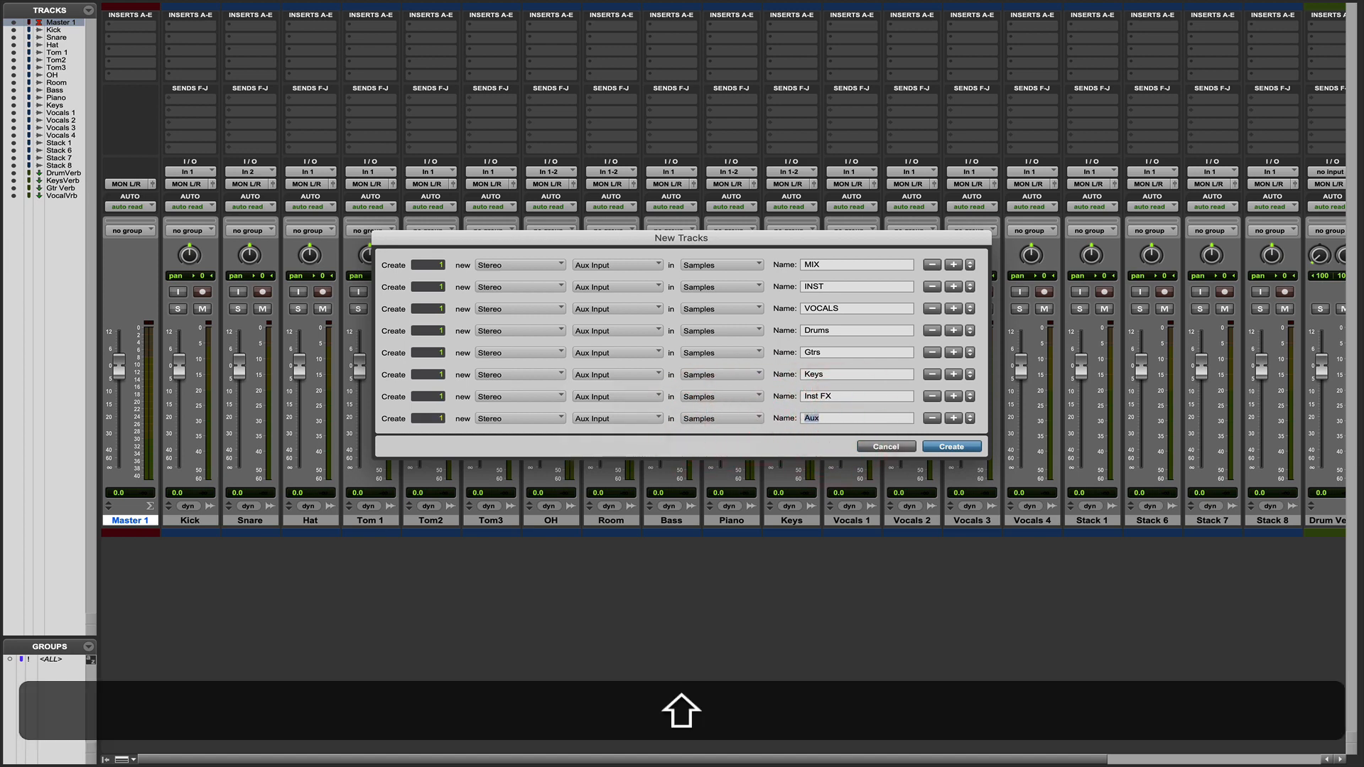
# Add a stereo Aux Input named Stacks to the new-tracks batch below Leads.
pyautogui.click(953, 418)
pyautogui.click(505, 441)
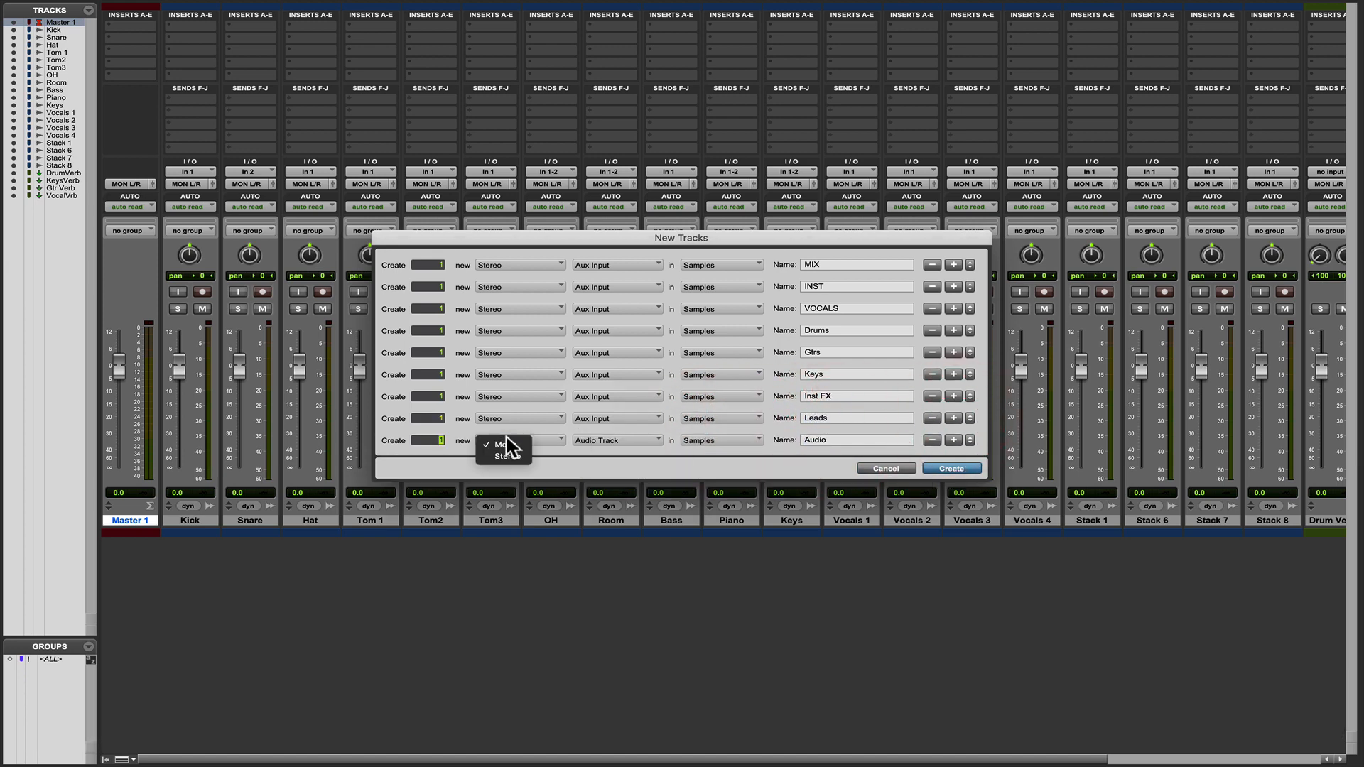
pyautogui.click(505, 452)
pyautogui.click(603, 440)
pyautogui.click(611, 459)
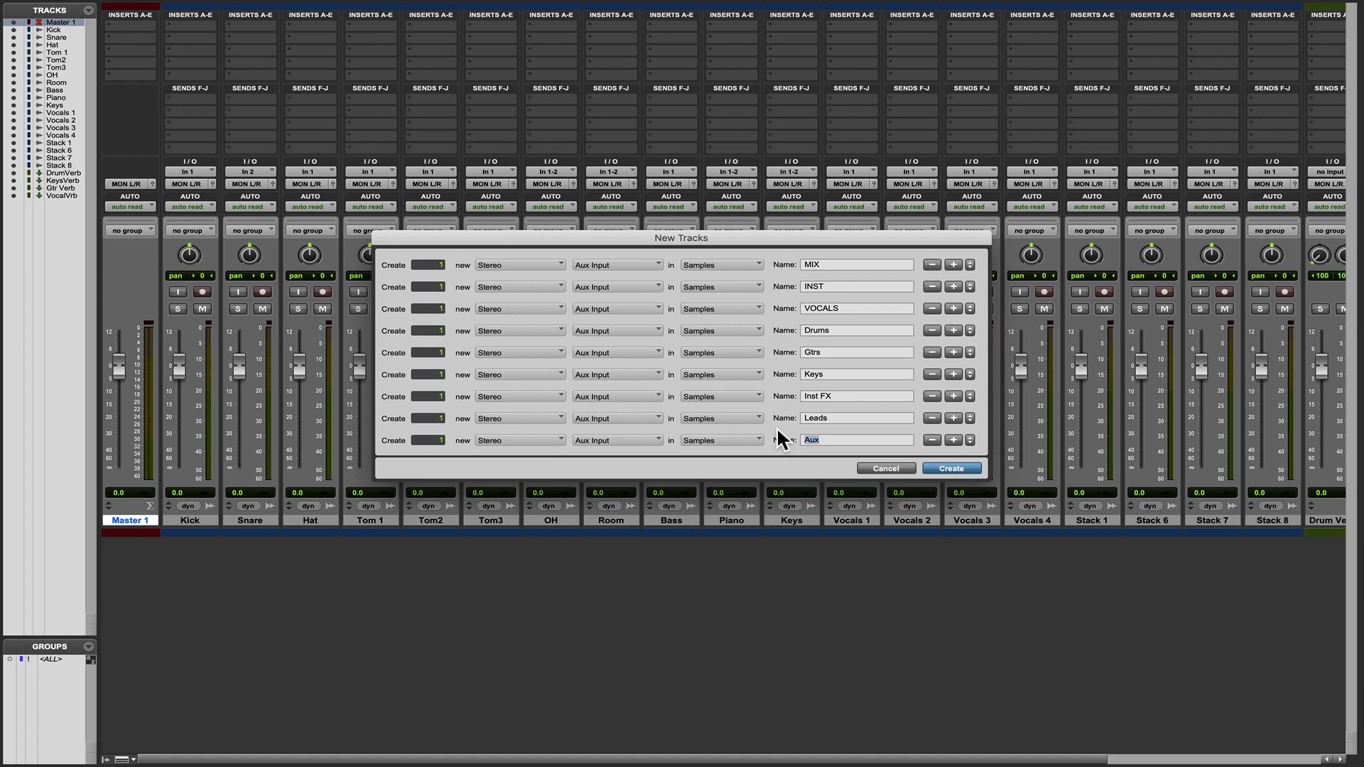
pyautogui.write('Stacks')
# Add a stereo Aux Input named Voc FX below Stacks and create all the tracks in the batch.
pyautogui.click(953, 440)
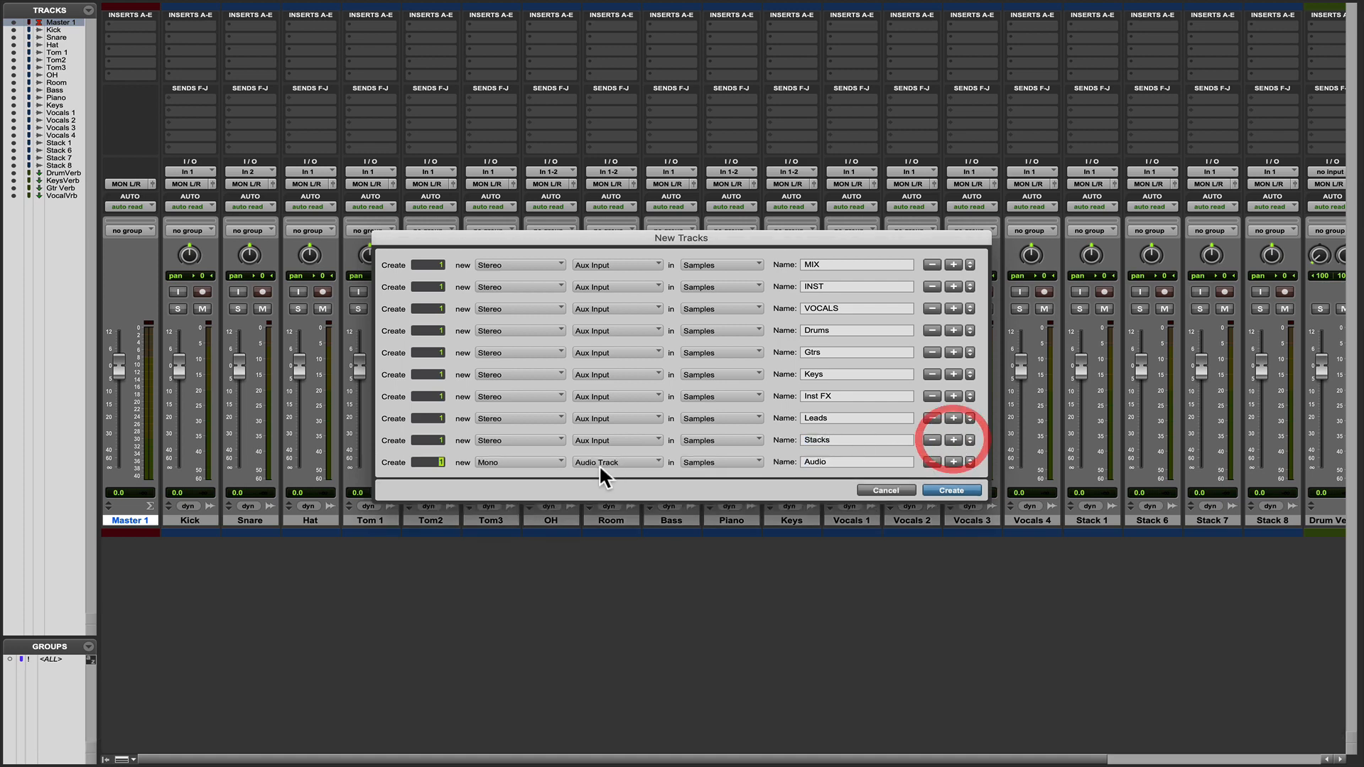
pyautogui.click(506, 463)
pyautogui.click(506, 473)
pyautogui.click(604, 463)
pyautogui.click(615, 474)
pyautogui.click(790, 462)
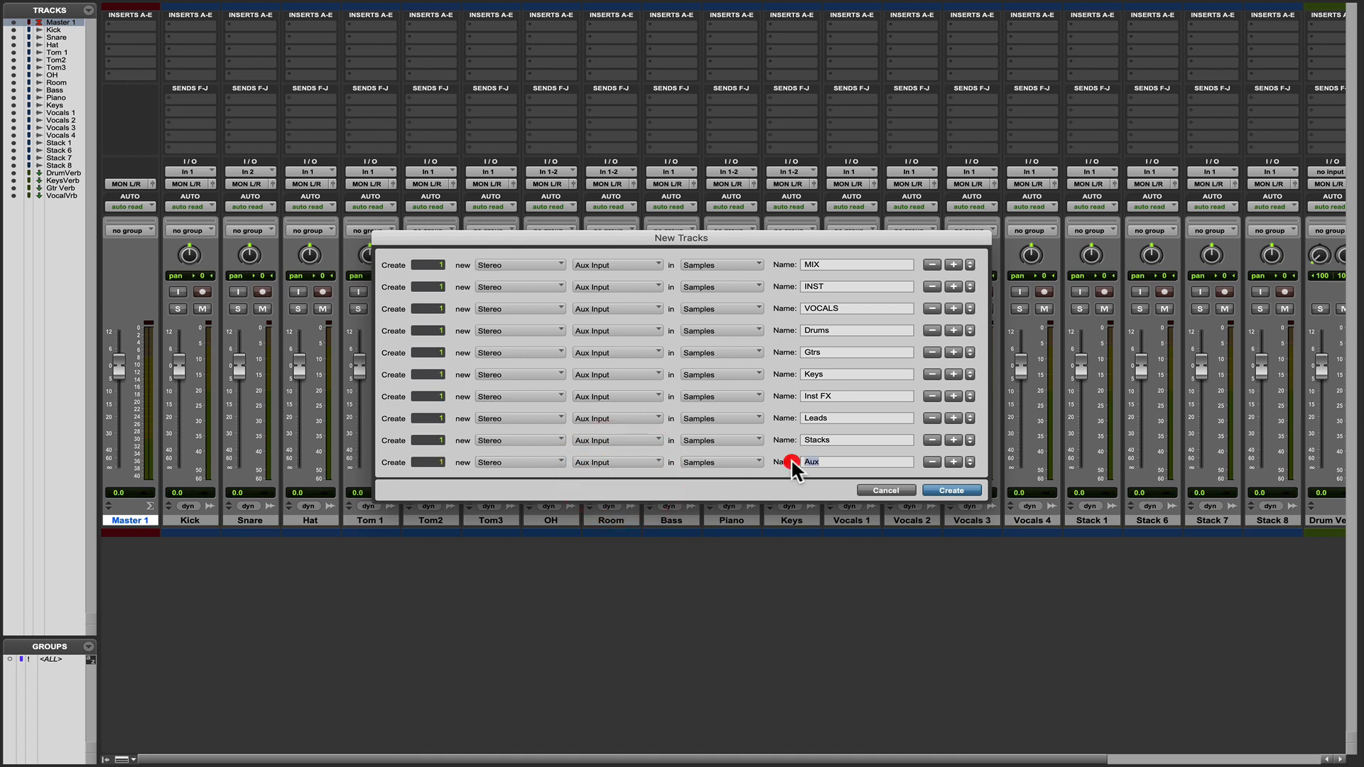
pyautogui.write('Voc FX')
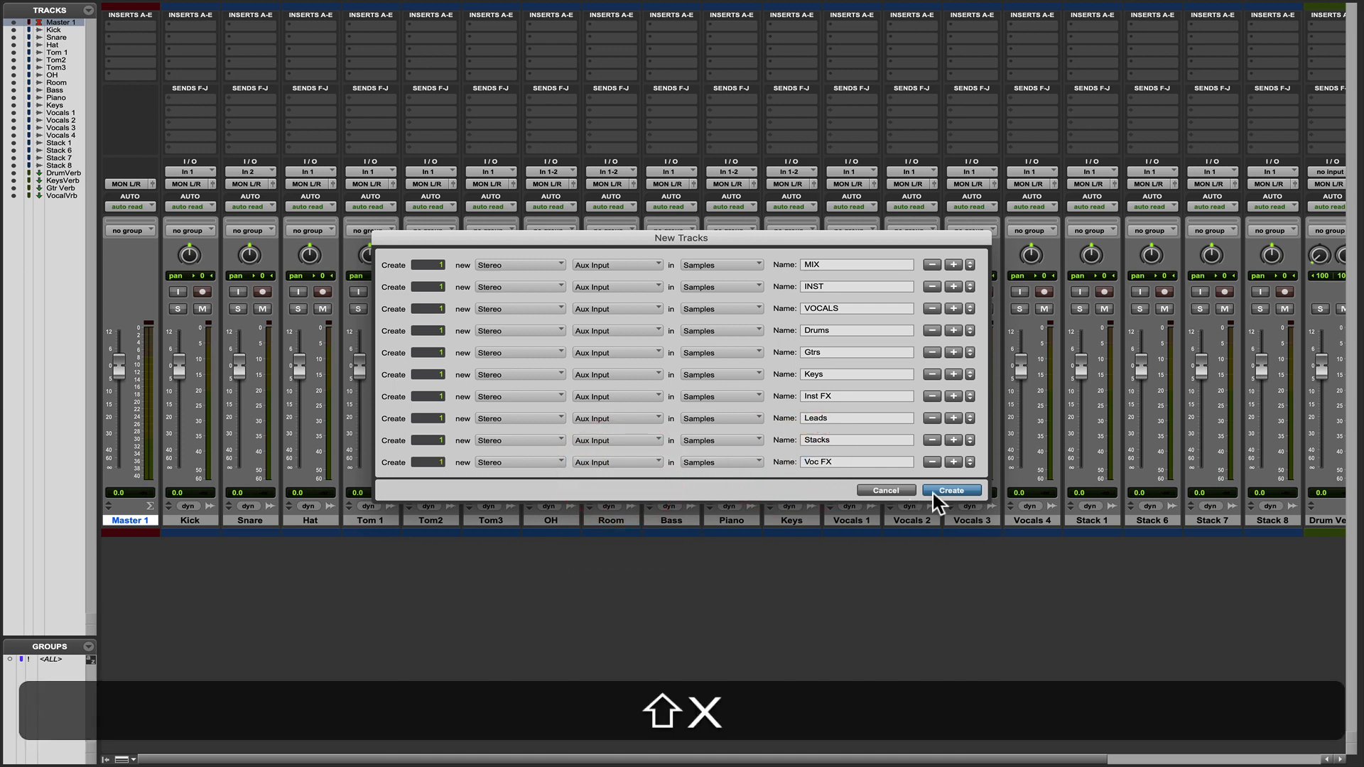
pyautogui.click(948, 490)
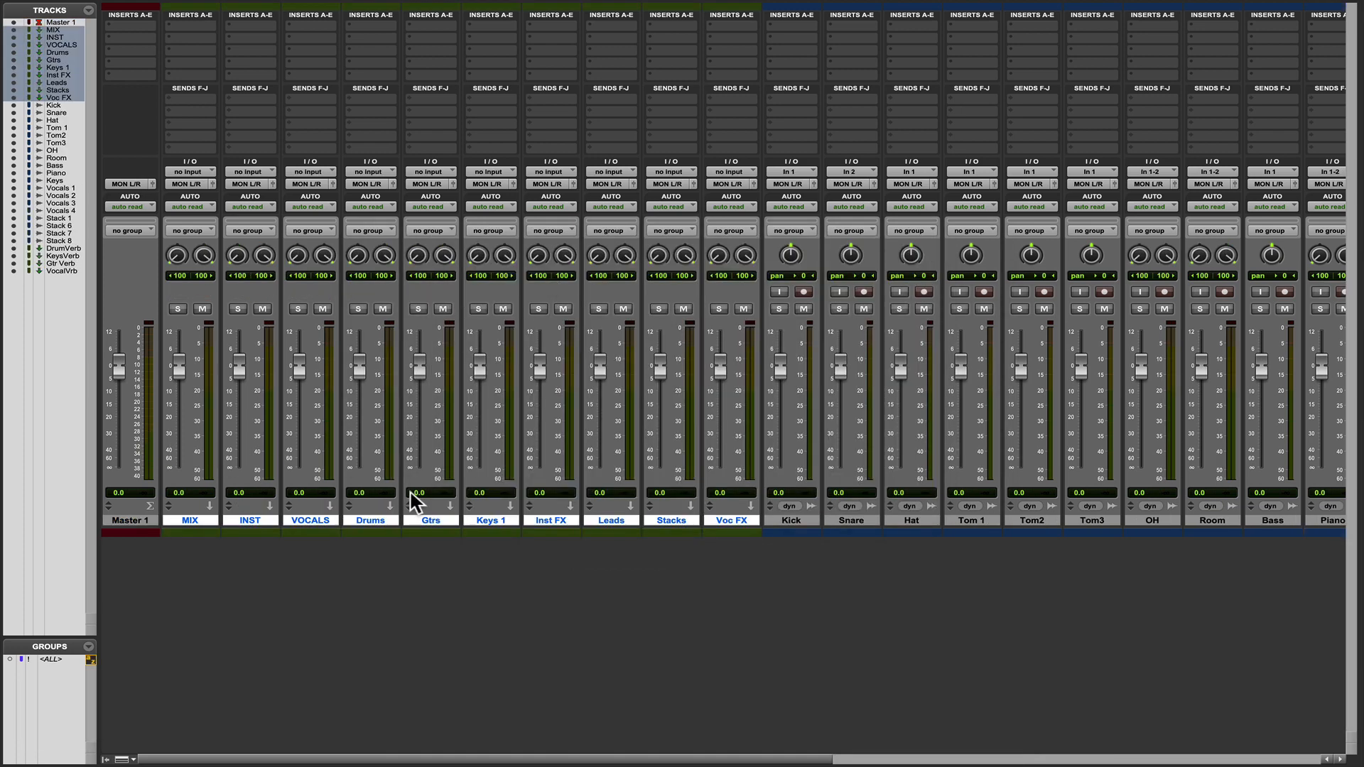
# Set the input of the MIX aux track to the MIX (Stereo) bus.
pyautogui.click(191, 172)
pyautogui.moveTo(226, 184)
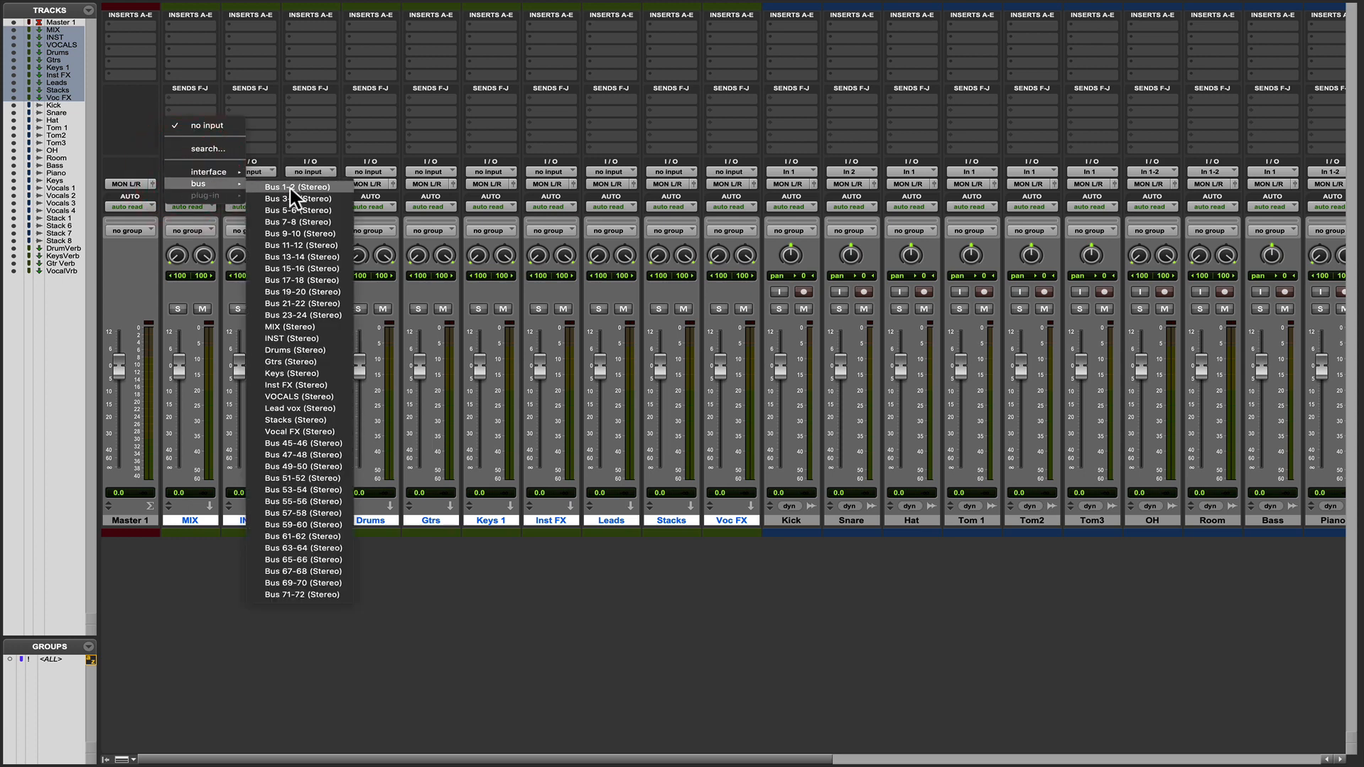
pyautogui.click(298, 326)
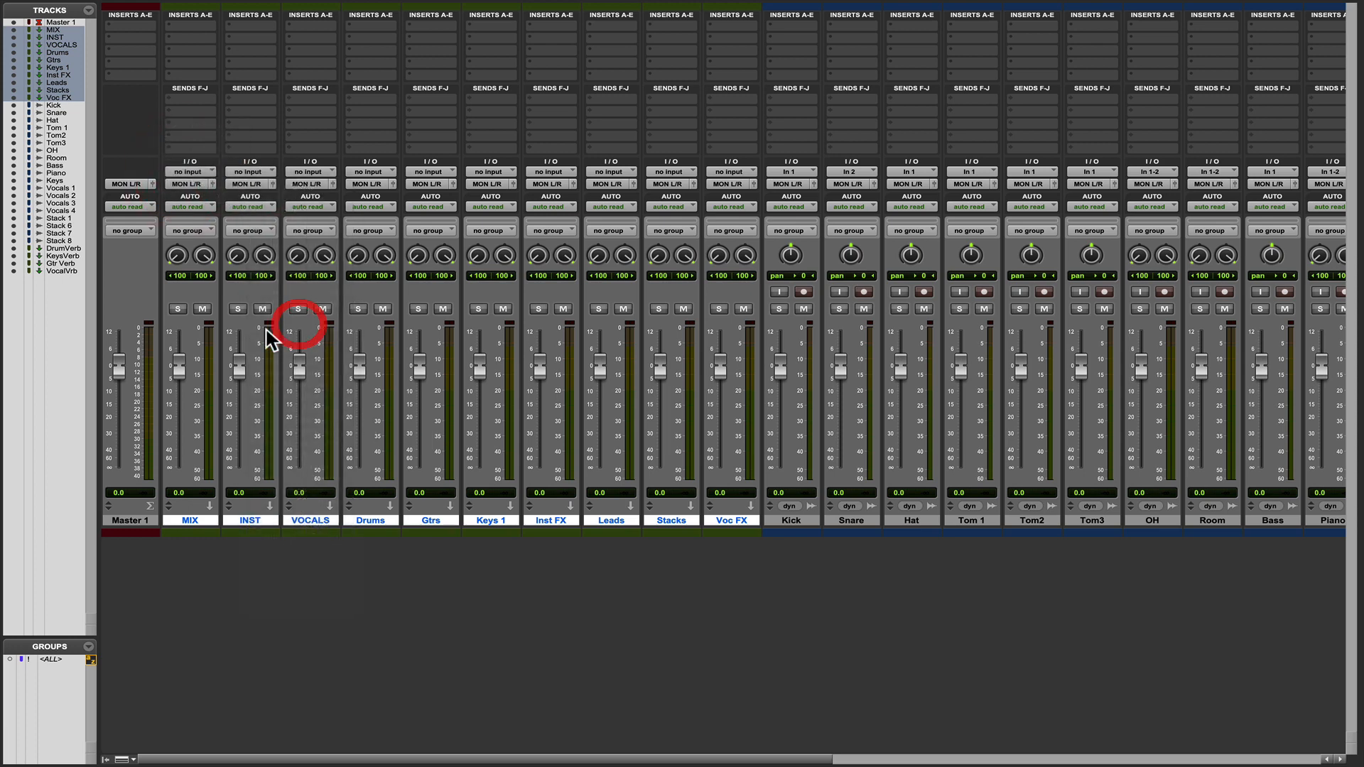
# Set the input of the INST aux track to the INST (Stereo) bus and the VOCALS aux track to the VOCALS (Stereo) bus.
pyautogui.click(244, 172)
pyautogui.moveTo(268, 183)
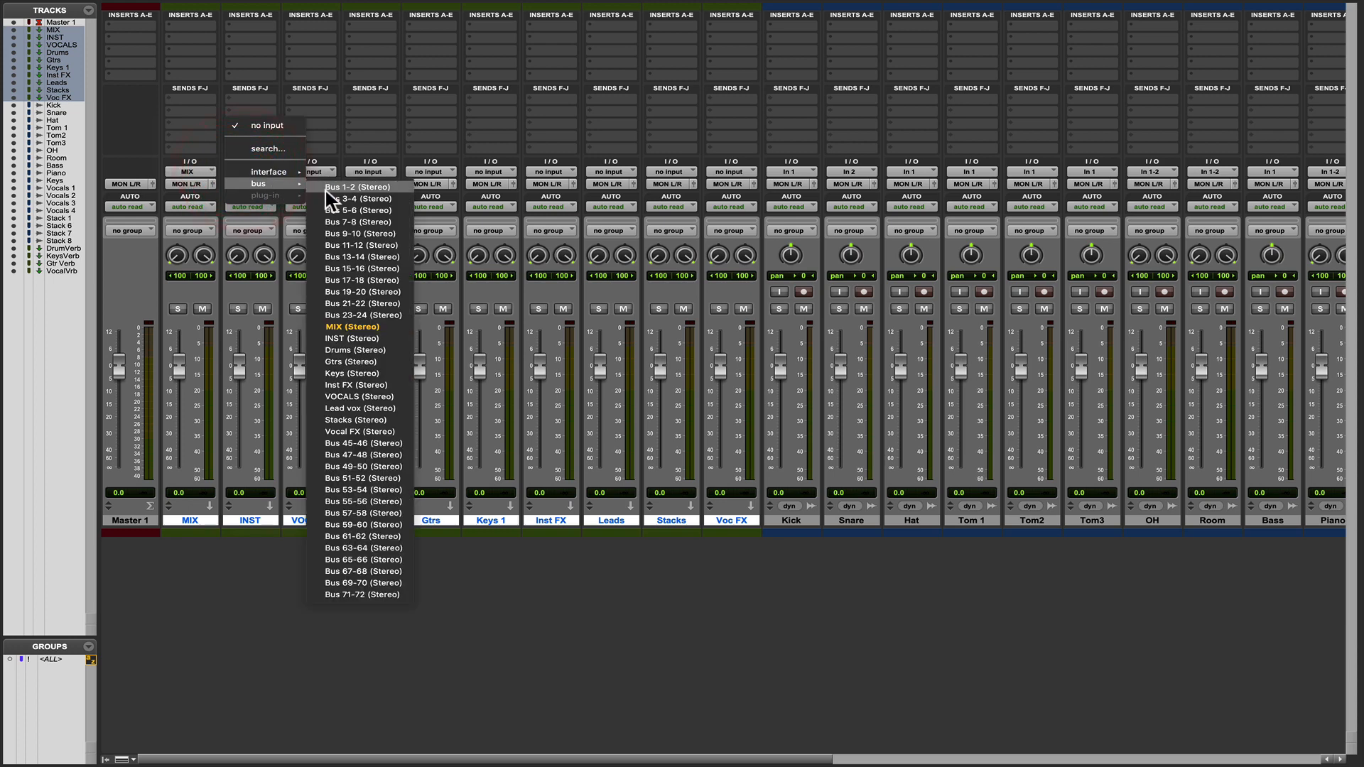
pyautogui.click(350, 338)
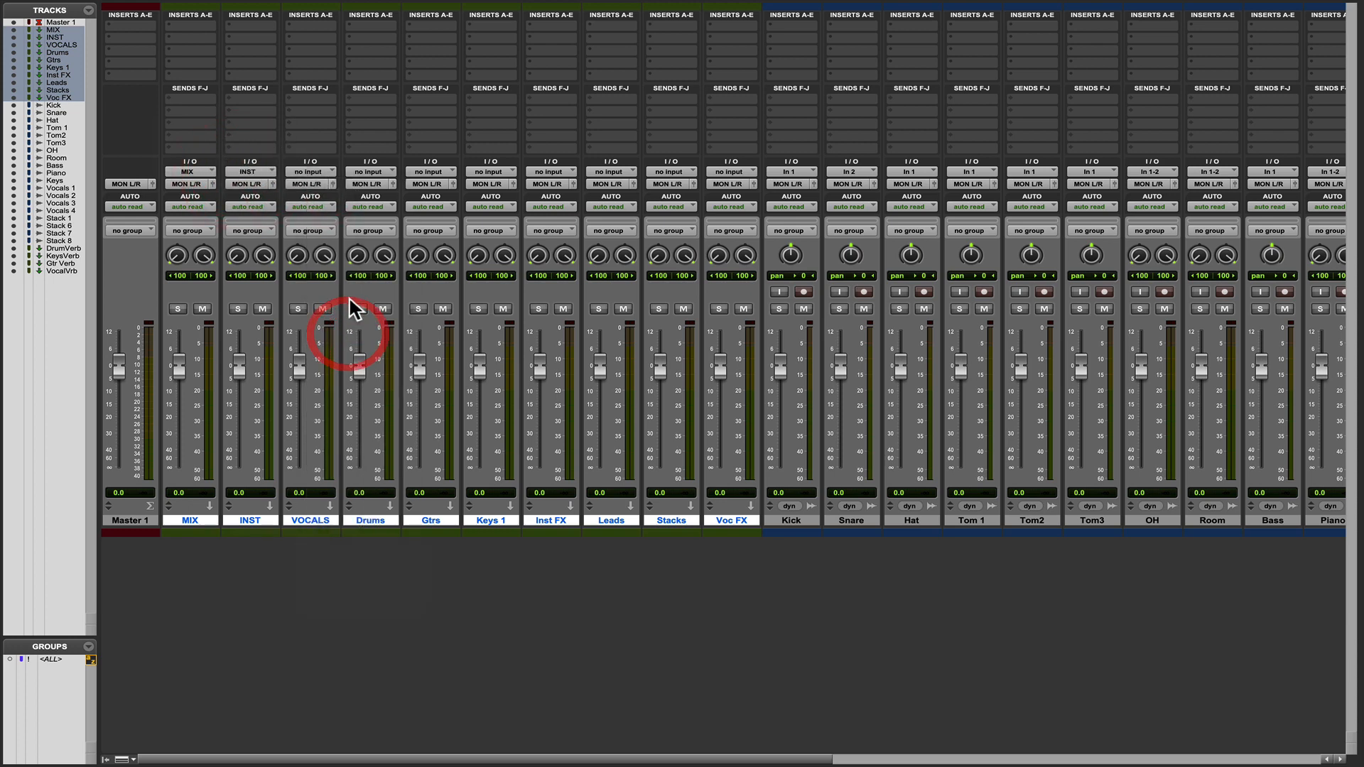
pyautogui.click(313, 168)
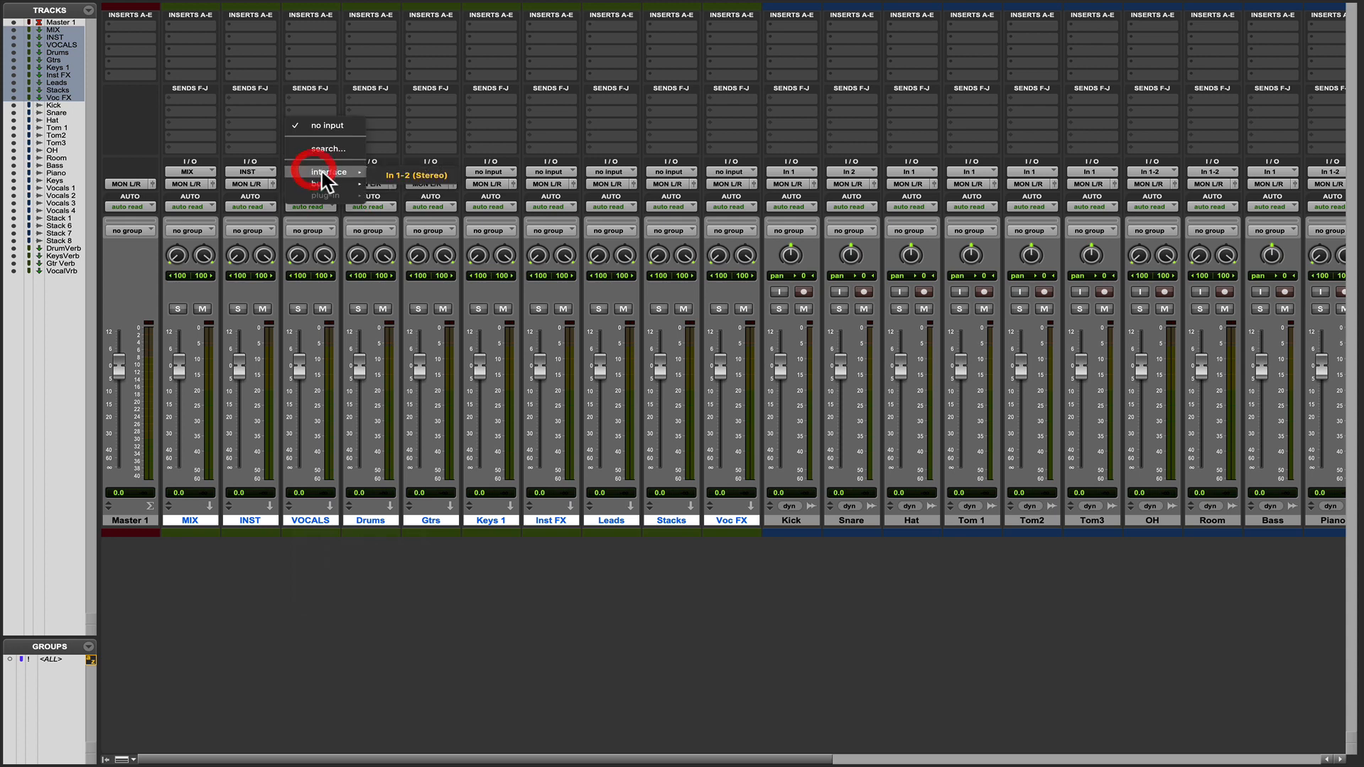
pyautogui.moveTo(324, 184)
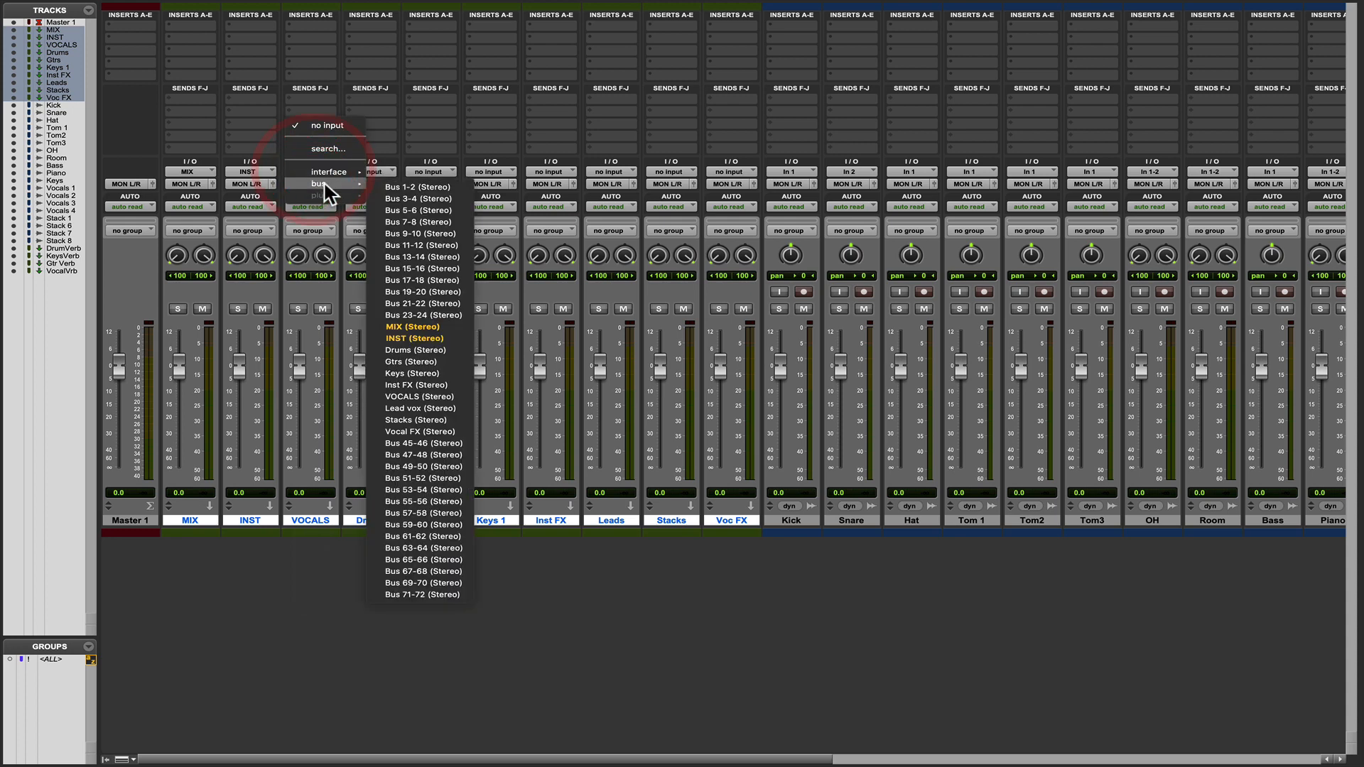
pyautogui.click(419, 397)
# Set the input of the Drums aux track to the Drums (Stereo) bus and the Gtrs aux track to the Gtrs (Stereo) bus.
pyautogui.click(365, 173)
pyautogui.moveTo(376, 183)
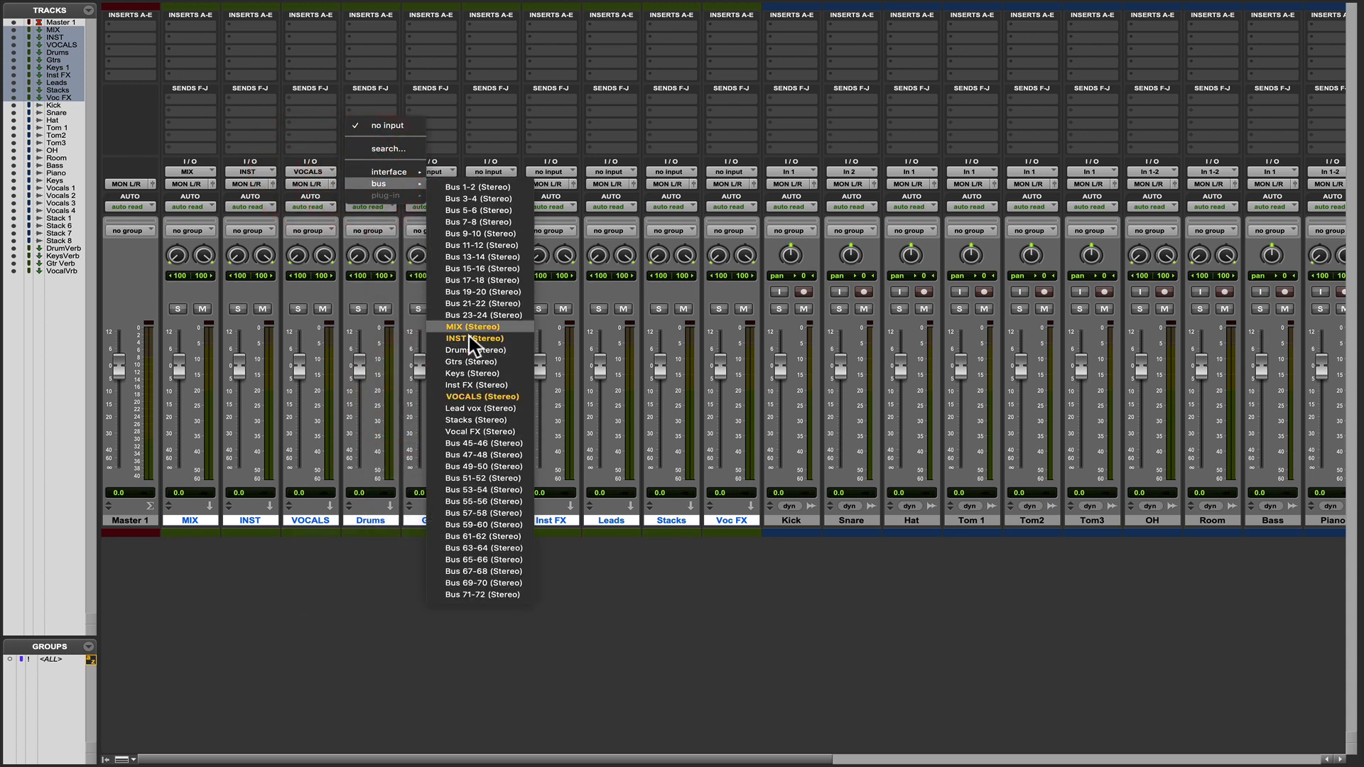
pyautogui.click(465, 349)
pyautogui.click(430, 171)
pyautogui.moveTo(440, 183)
pyautogui.click(522, 363)
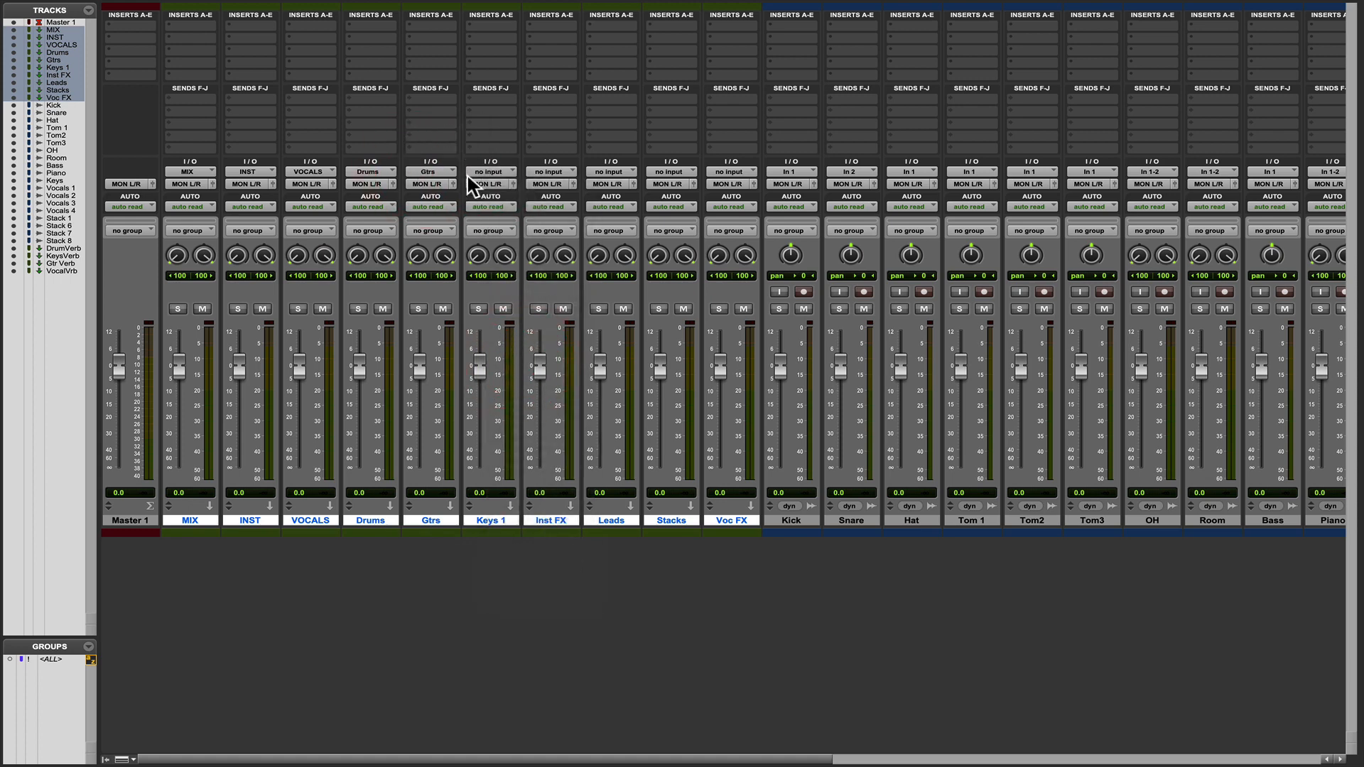
# Set the input of the Keys 1 aux track to the Keys (Stereo) bus and the Inst FX aux track to the Inst FX (Stereo) bus.
pyautogui.click(476, 172)
pyautogui.moveTo(501, 183)
pyautogui.click(579, 373)
pyautogui.click(551, 172)
pyautogui.moveTo(549, 177)
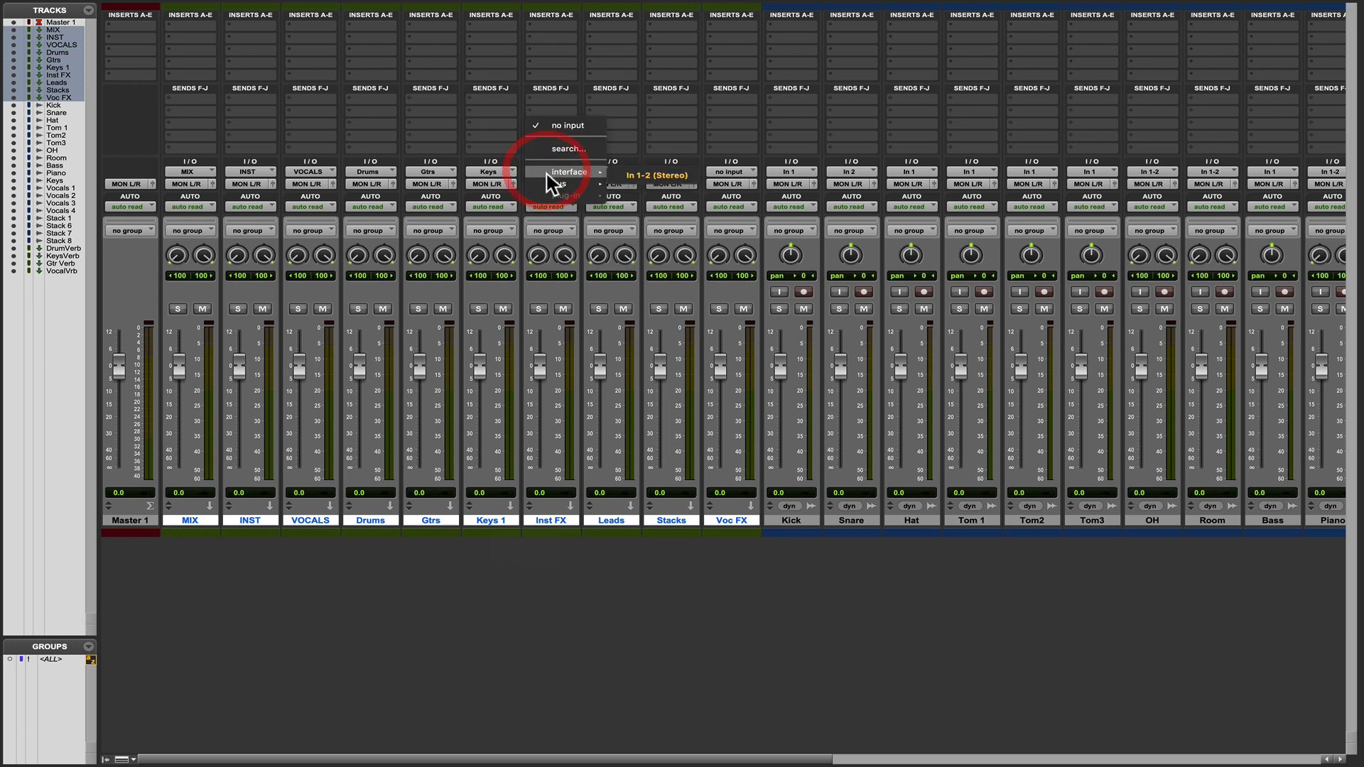
pyautogui.click(659, 382)
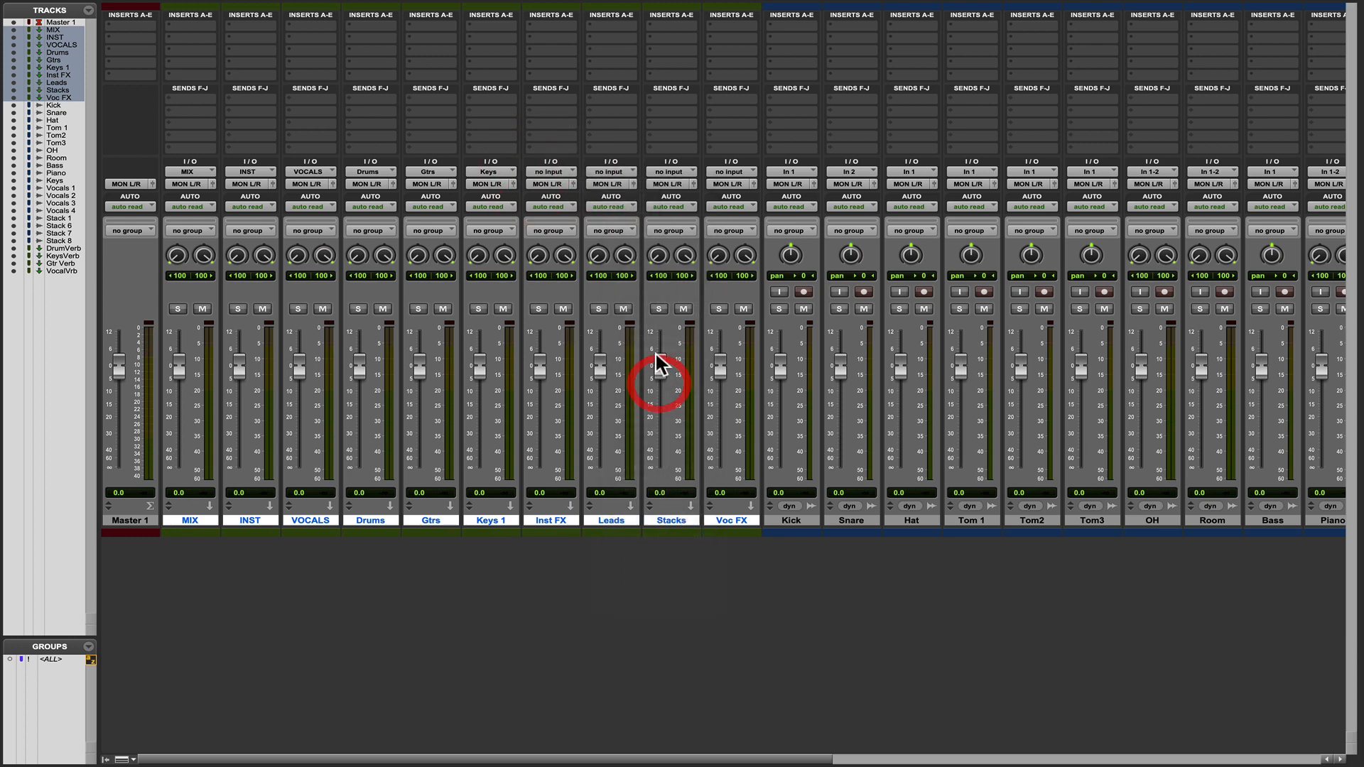
# Set the input of the Leads aux track to the Lead vox (Stereo) bus and the Stacks aux track to the Stacks (Stereo) bus.
pyautogui.click(611, 172)
pyautogui.moveTo(619, 184)
pyautogui.click(721, 408)
pyautogui.click(672, 172)
pyautogui.moveTo(680, 184)
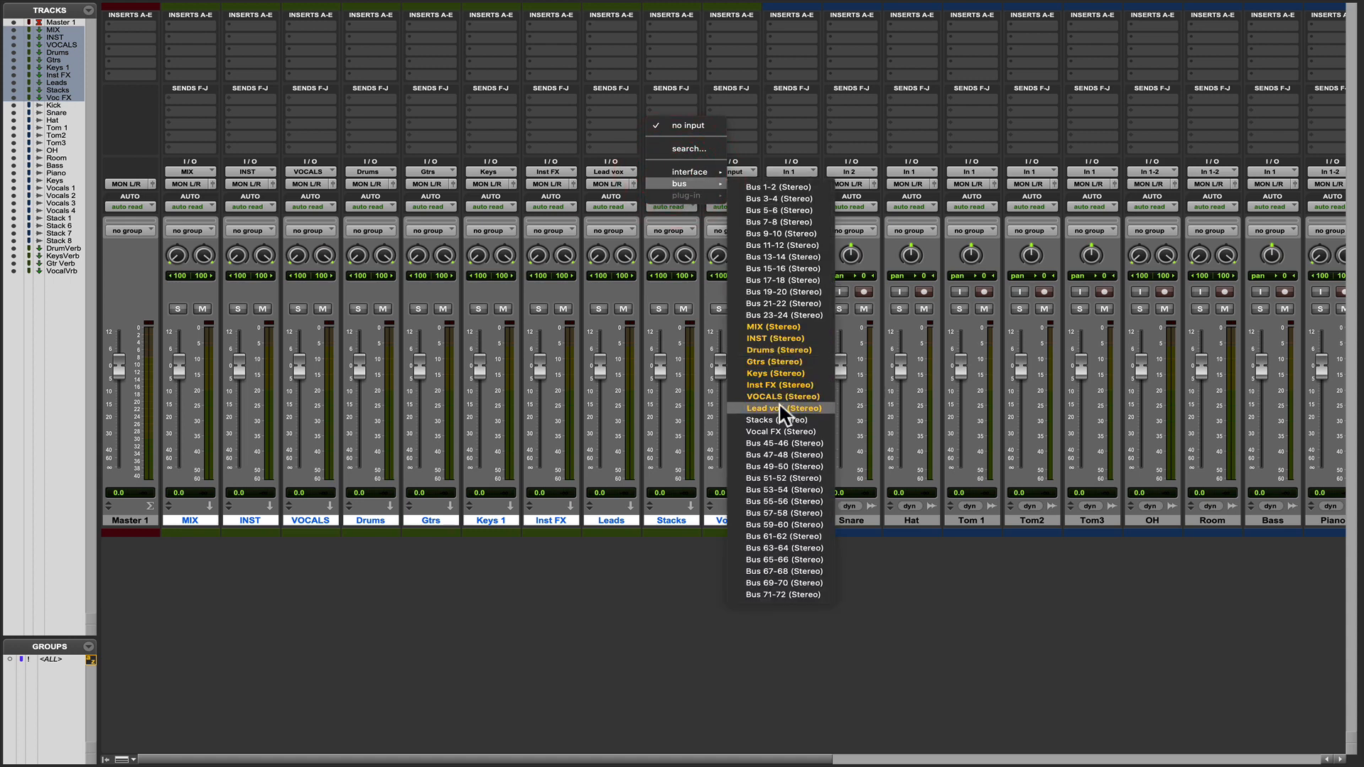
pyautogui.click(774, 420)
# Set the input of the Voc FX aux track to the Vocal FX (Stereo) bus.
pyautogui.click(732, 172)
pyautogui.moveTo(740, 184)
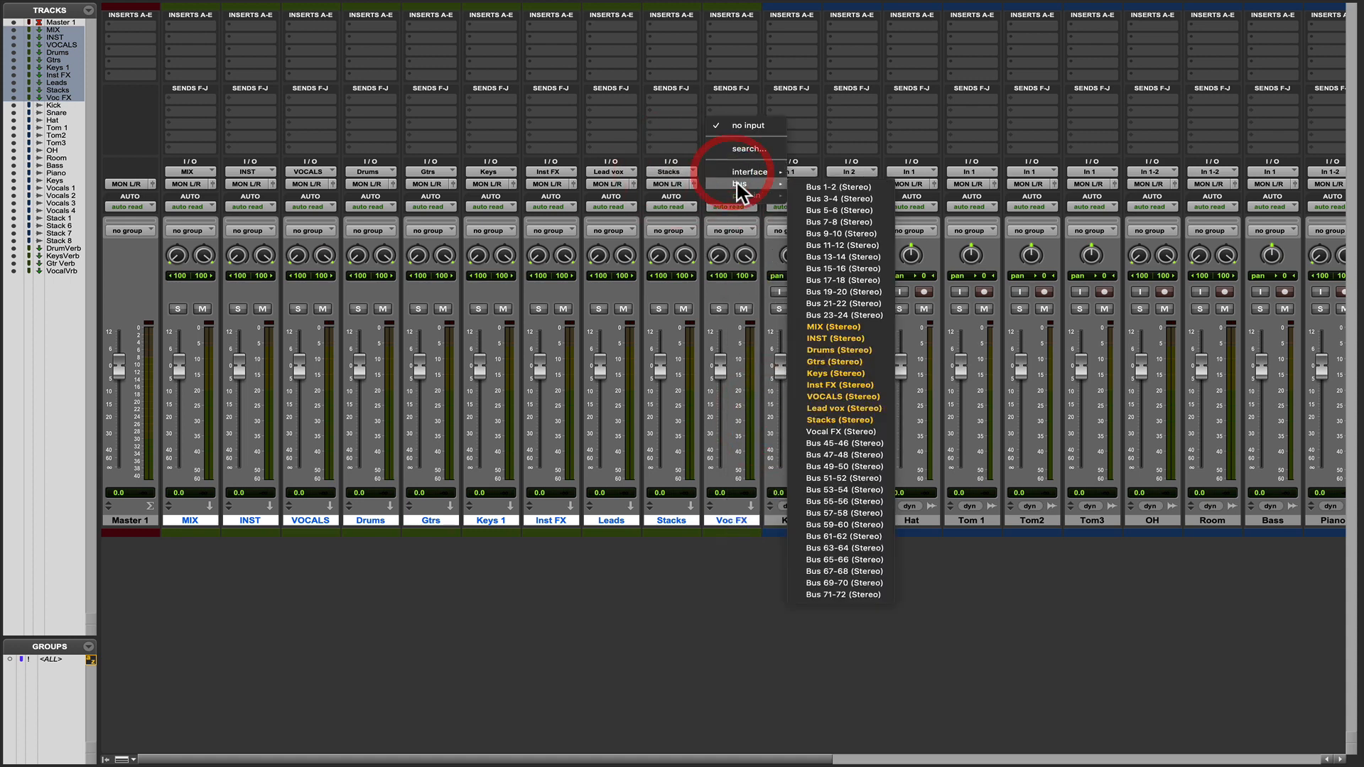
pyautogui.click(837, 432)
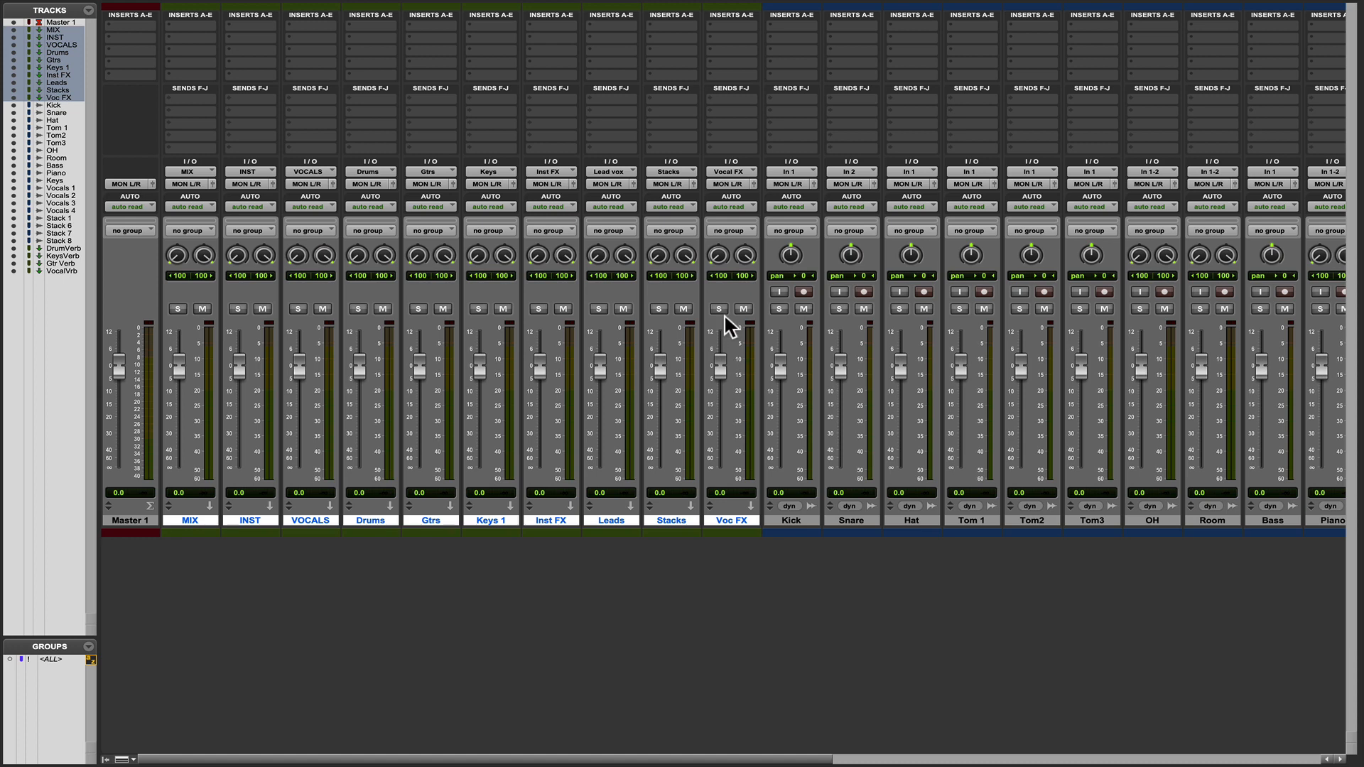
# Put all the submix aux tracks, from Voc FX back to MIX, into solo safe mode.
pyautogui.click(779, 309)
pyautogui.click(779, 309)
pyautogui.keyDown('super'); pyautogui.click(719, 309); pyautogui.keyUp('super')
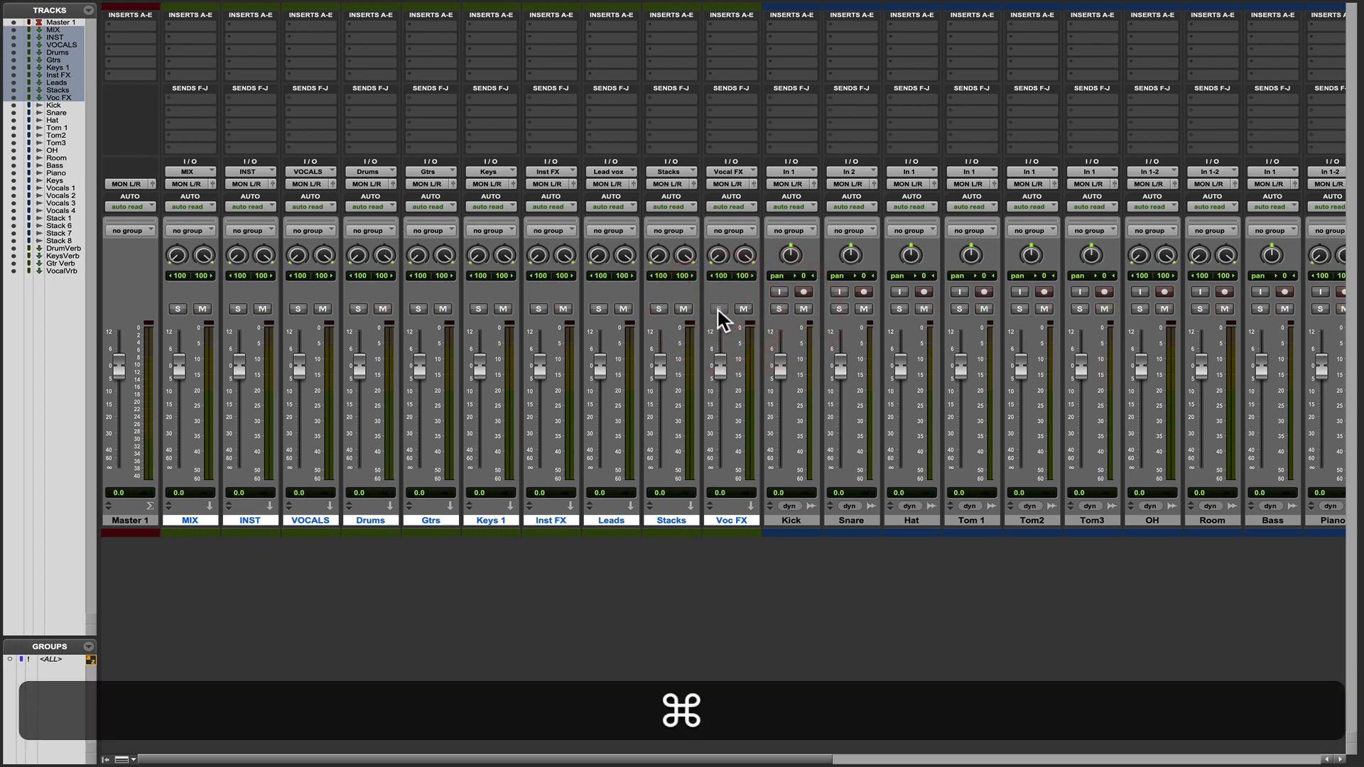
pyautogui.keyDown('super'); pyautogui.click(659, 309); pyautogui.keyUp('super')
pyautogui.keyDown('super'); pyautogui.click(599, 309); pyautogui.keyUp('super')
pyautogui.keyDown('super'); pyautogui.click(539, 309); pyautogui.keyUp('super')
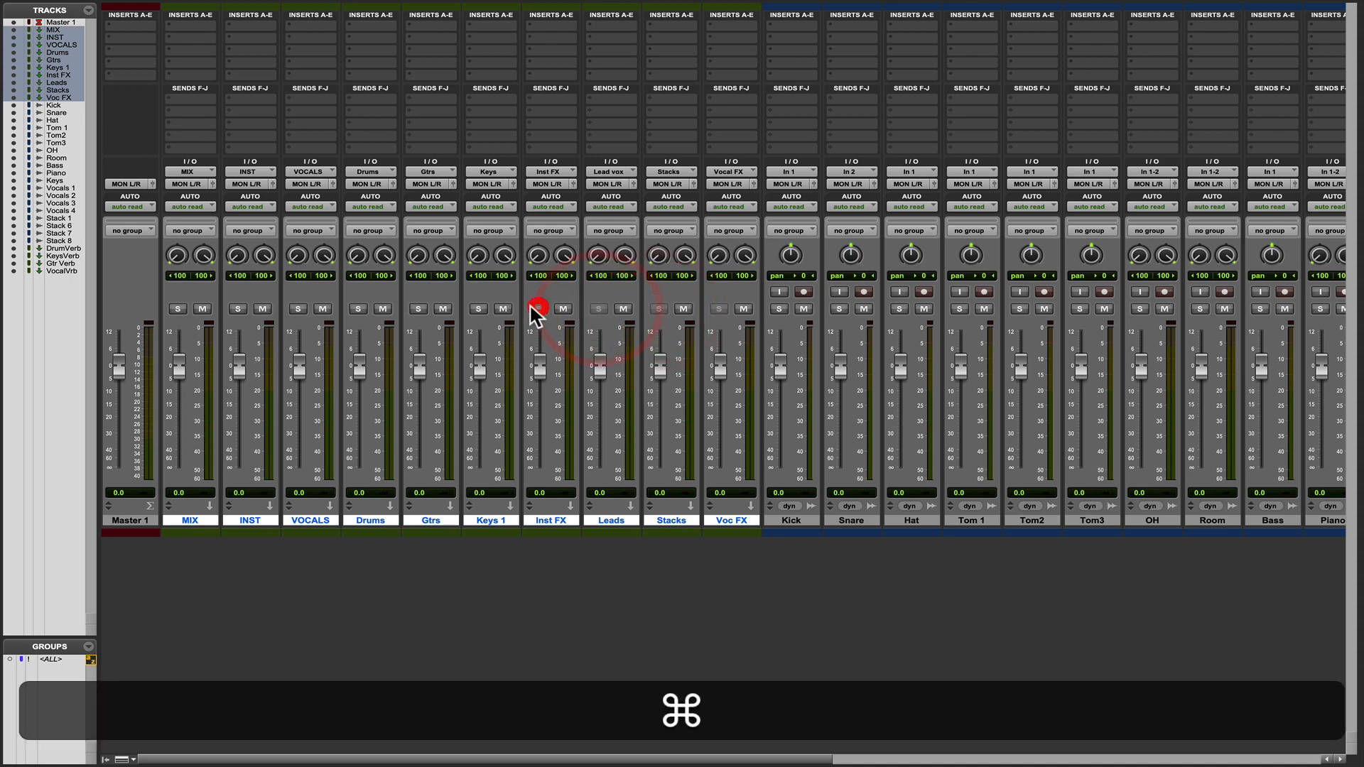
pyautogui.keyDown('super'); pyautogui.click(478, 309); pyautogui.keyUp('super')
pyautogui.keyDown('super'); pyautogui.click(418, 309); pyautogui.keyUp('super')
pyautogui.keyDown('super'); pyautogui.click(358, 309); pyautogui.keyUp('super')
pyautogui.keyDown('super'); pyautogui.click(298, 309); pyautogui.keyUp('super')
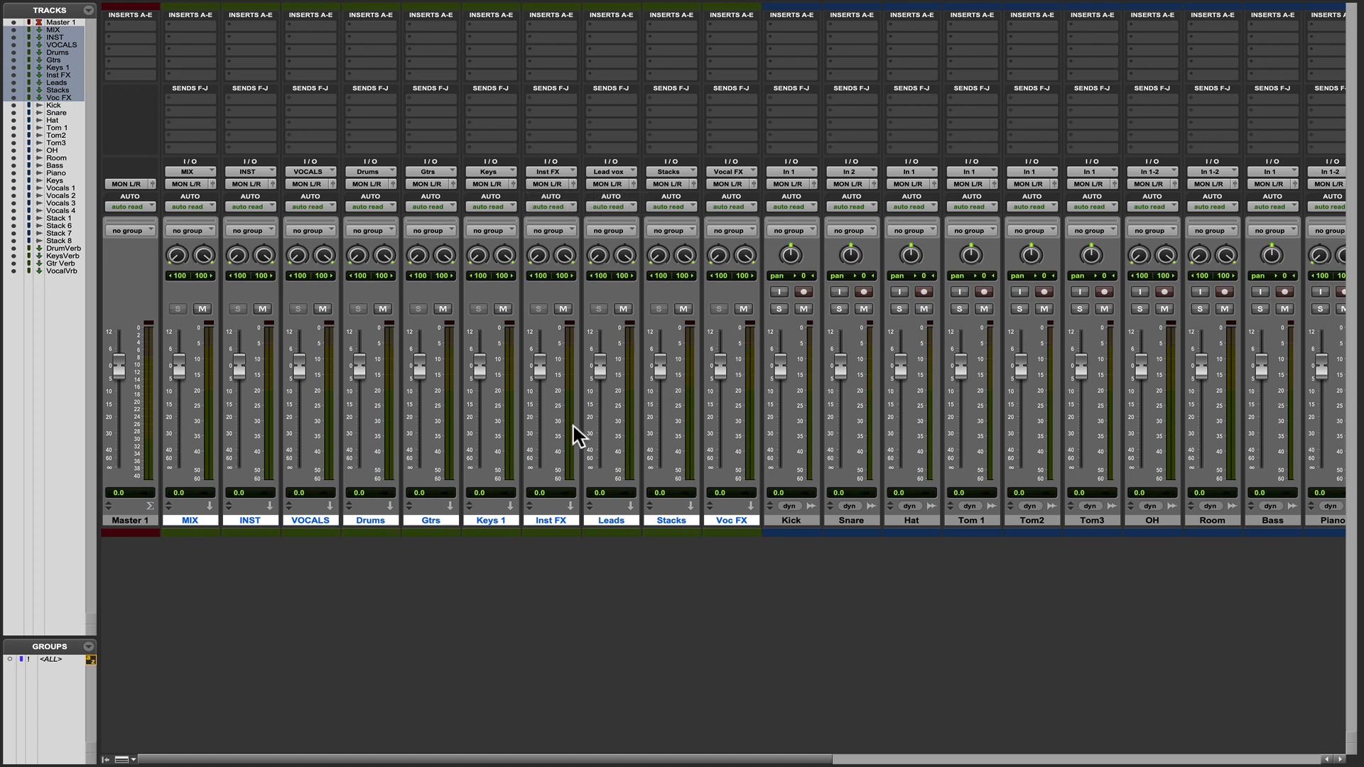
# Select all the drum tracks from Kick through Room and route their outputs together to the Drums (Stereo) bus.
pyautogui.click(796, 520)
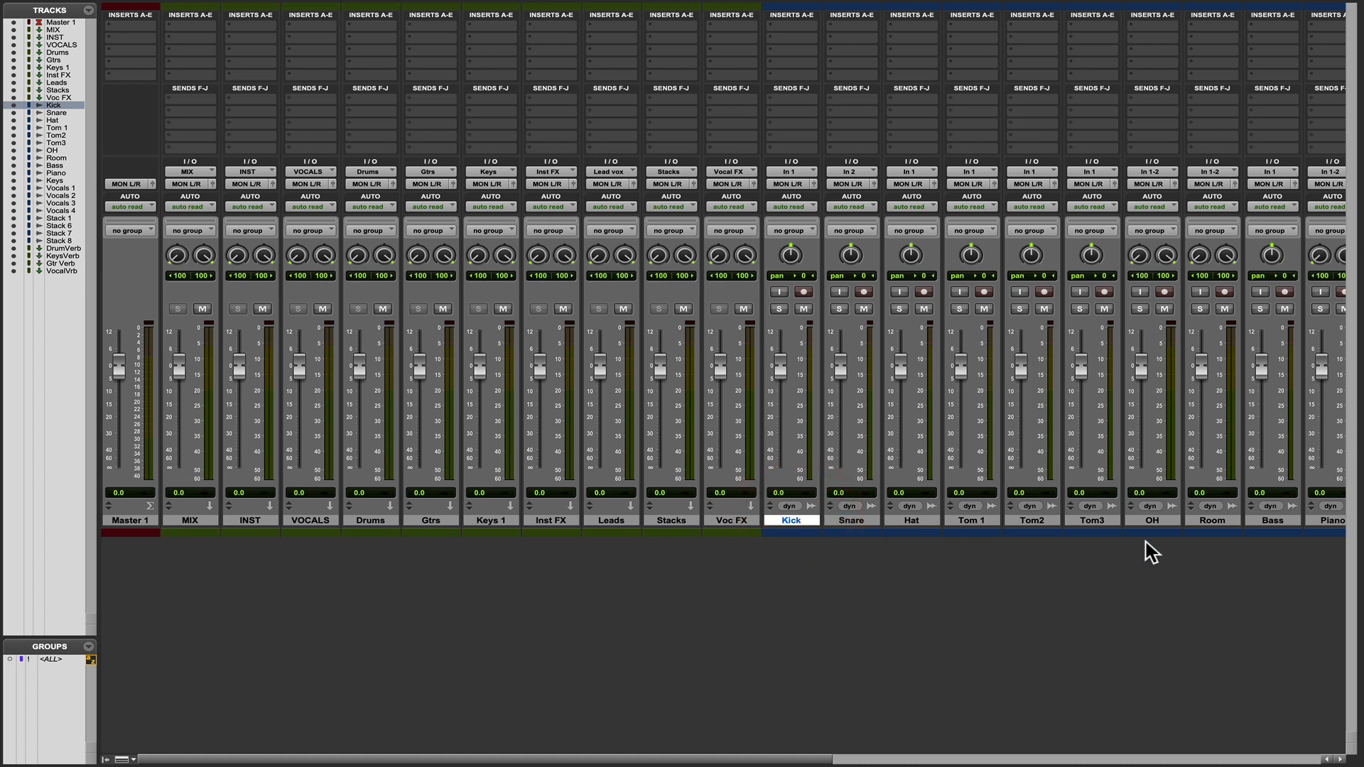
pyautogui.keyDown('shift'); pyautogui.click(1207, 521); pyautogui.keyUp('shift')
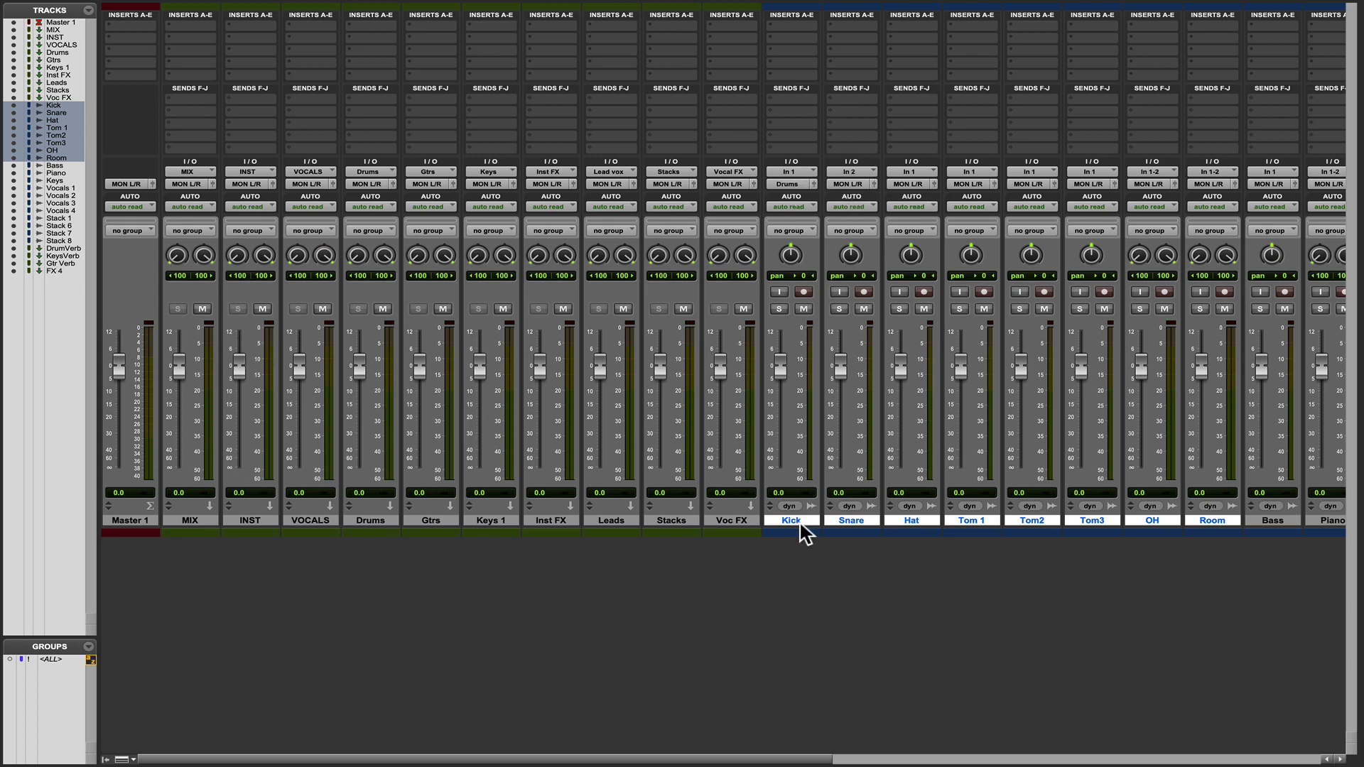
pyautogui.click(799, 522)
pyautogui.keyDown('shift'); pyautogui.click(1212, 521); pyautogui.keyUp('shift')
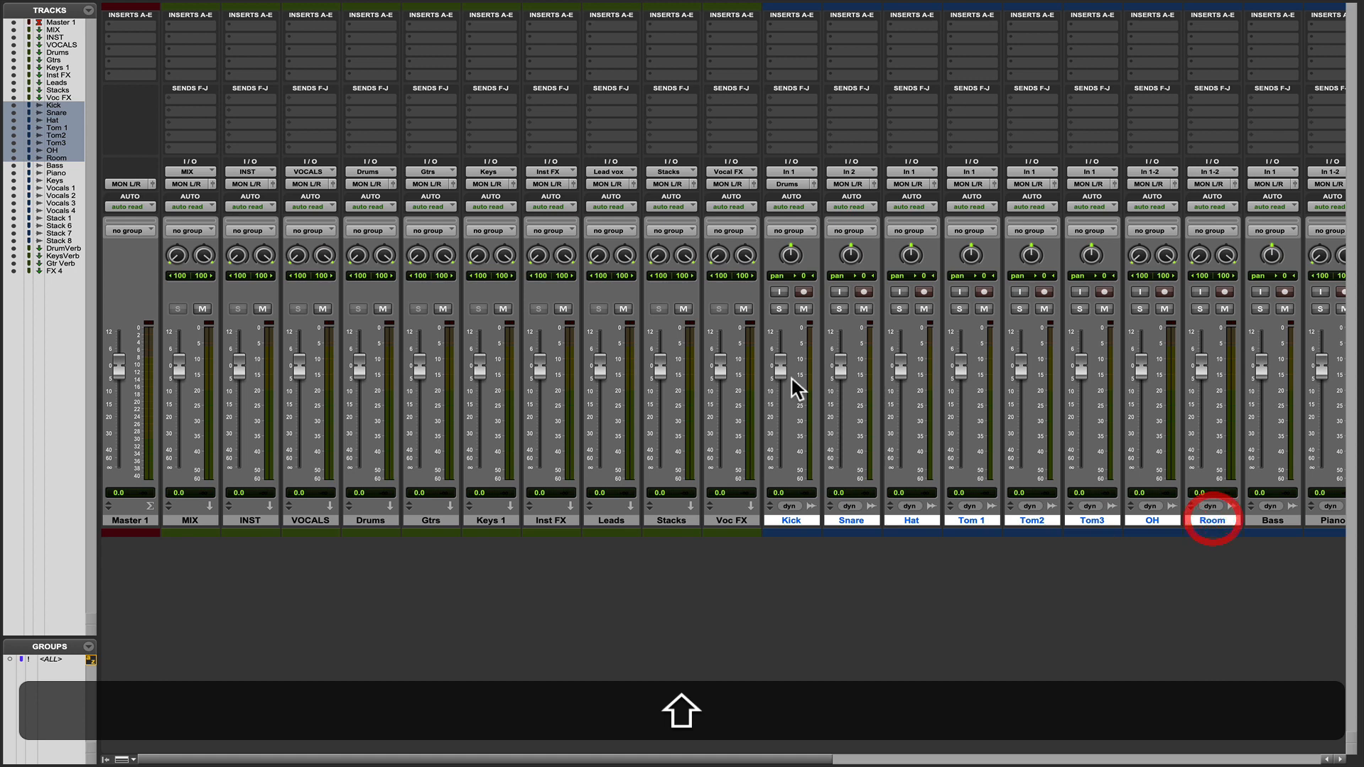
pyautogui.keyDown('alt'); pyautogui.keyDown('shift'); pyautogui.click(796, 182); pyautogui.keyUp('shift'); pyautogui.keyUp('alt')
pyautogui.moveTo(801, 196)
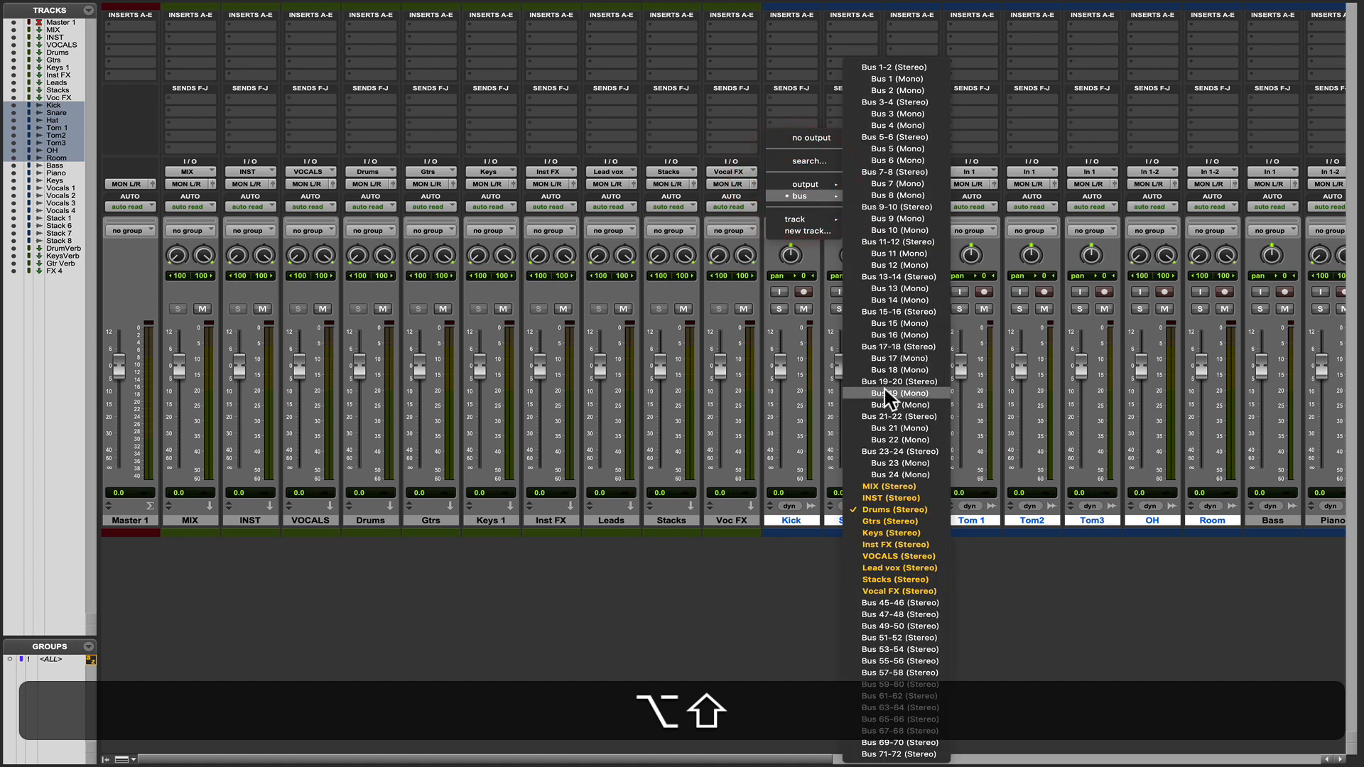
pyautogui.keyDown('alt'); pyautogui.keyDown('shift'); pyautogui.click(881, 508); pyautogui.keyUp('shift'); pyautogui.keyUp('alt')
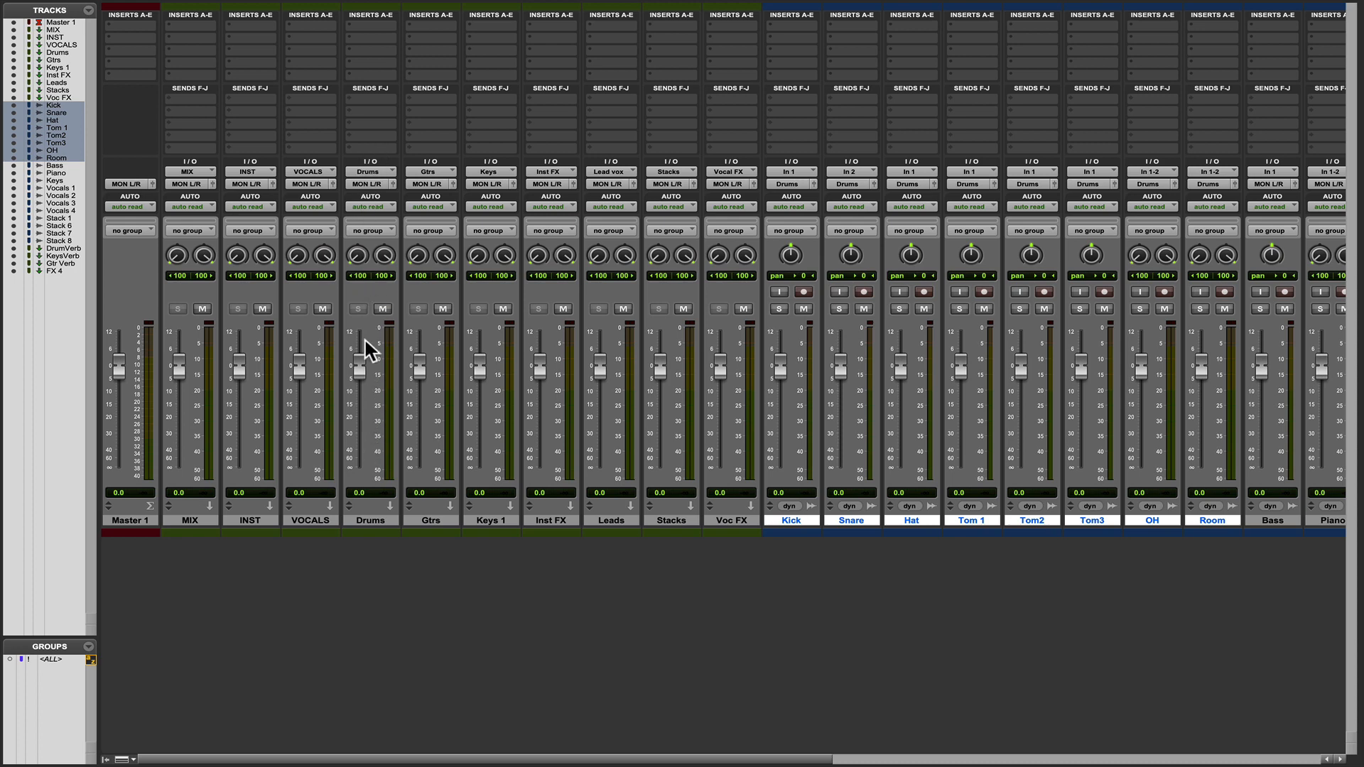
pyautogui.click(383, 310)
pyautogui.click(383, 310)
# Select the Bass track and route its output to the Gtrs bus.
pyautogui.hscroll(1, 553, 422)
pyautogui.hscroll(10, 558, 430)
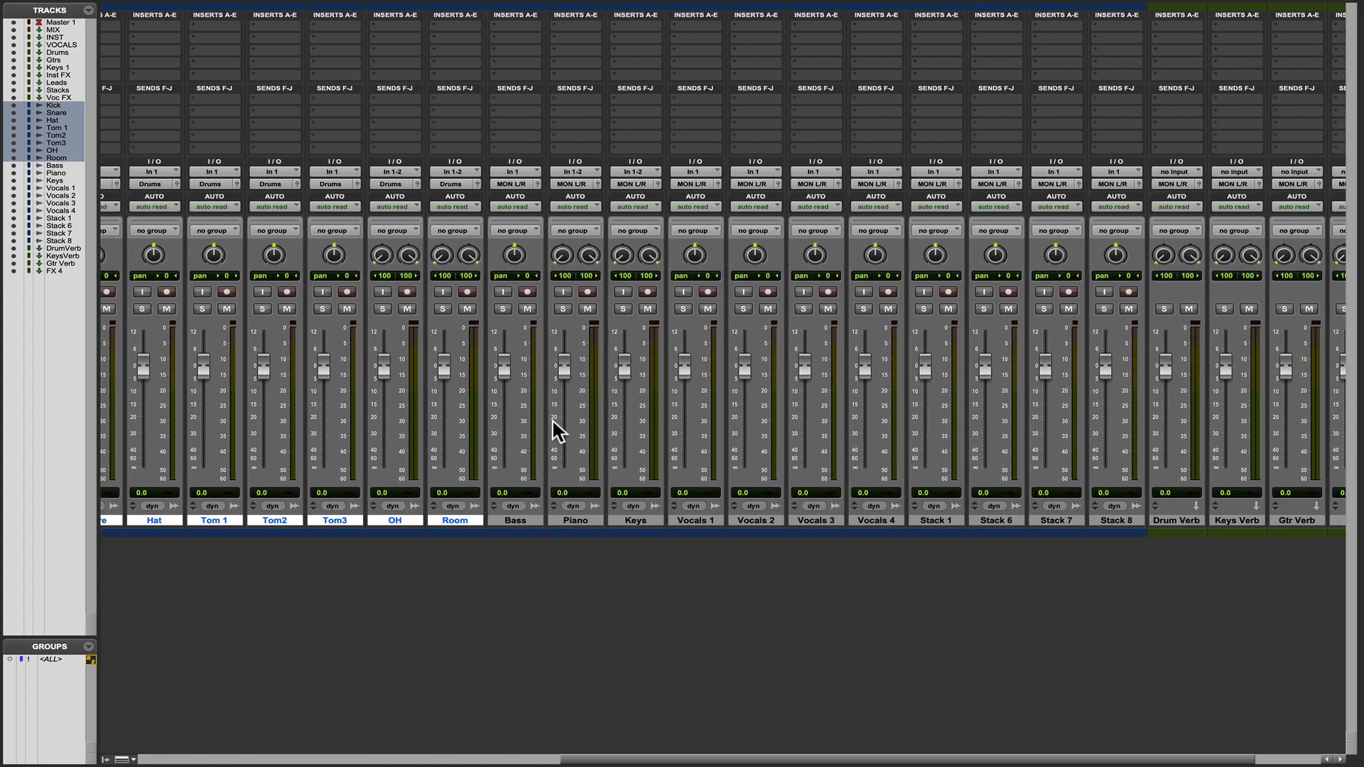
pyautogui.click(450, 523)
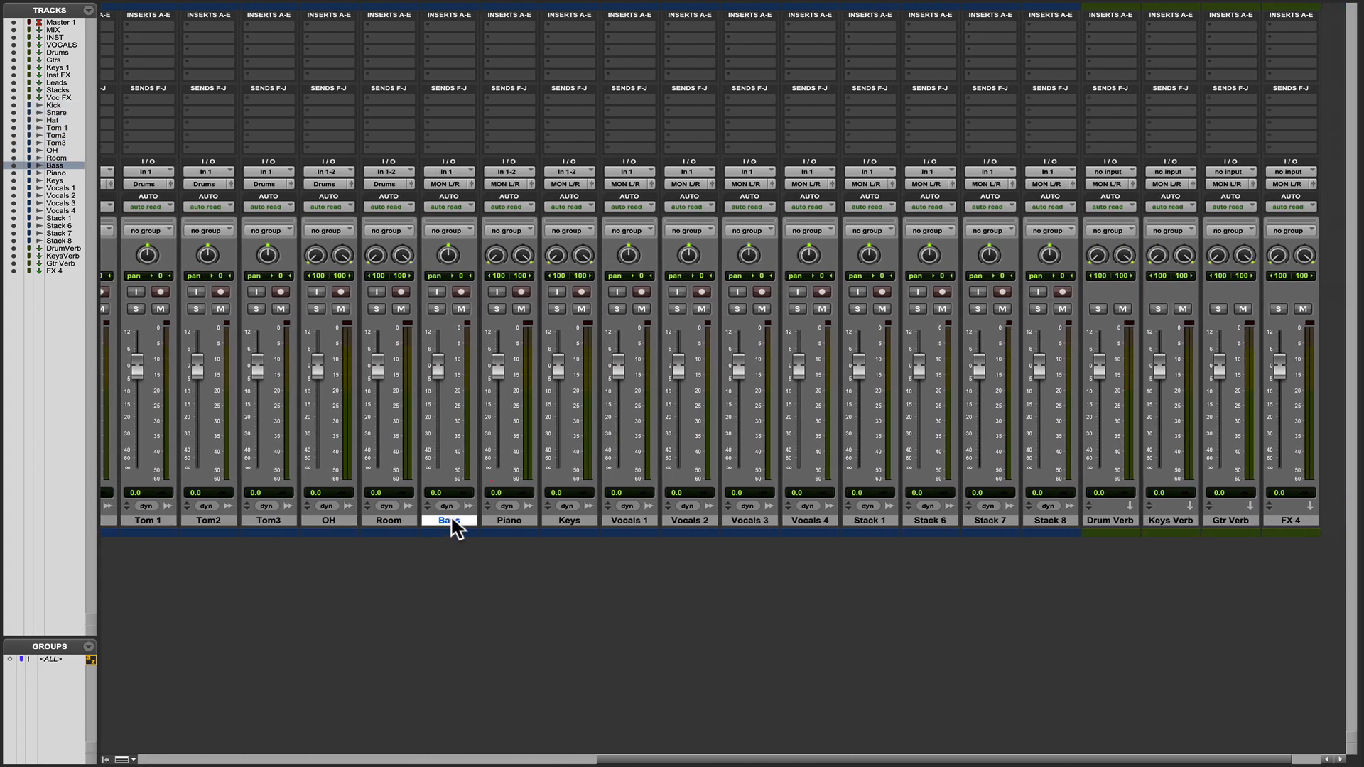
# Select the Piano and Keys tracks and route both outputs to the Keys (Stereo) bus.
pyautogui.click(509, 521)
pyautogui.click(569, 526)
pyautogui.keyDown('shift'); pyautogui.click(508, 521); pyautogui.keyUp('shift')
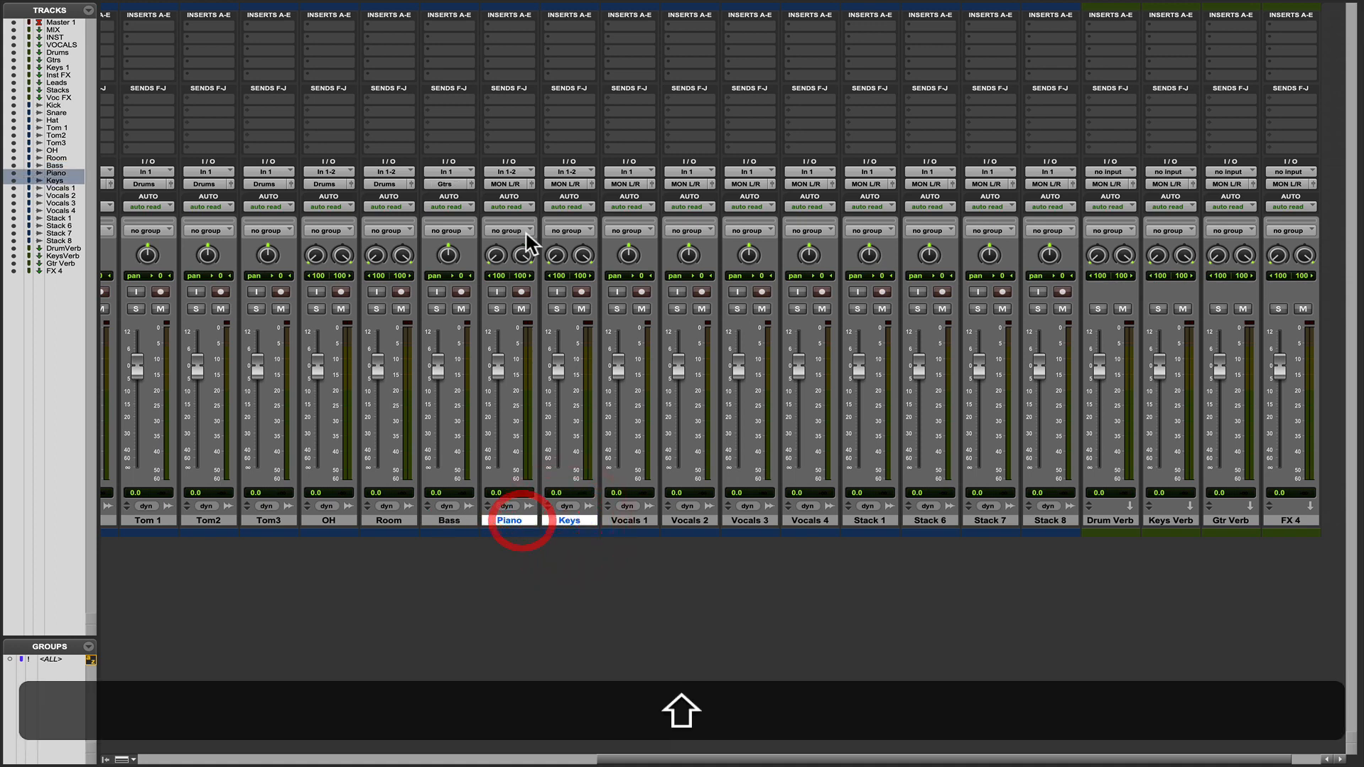
pyautogui.keyDown('alt'); pyautogui.keyDown('shift'); pyautogui.click(510, 185); pyautogui.keyUp('shift'); pyautogui.keyUp('alt')
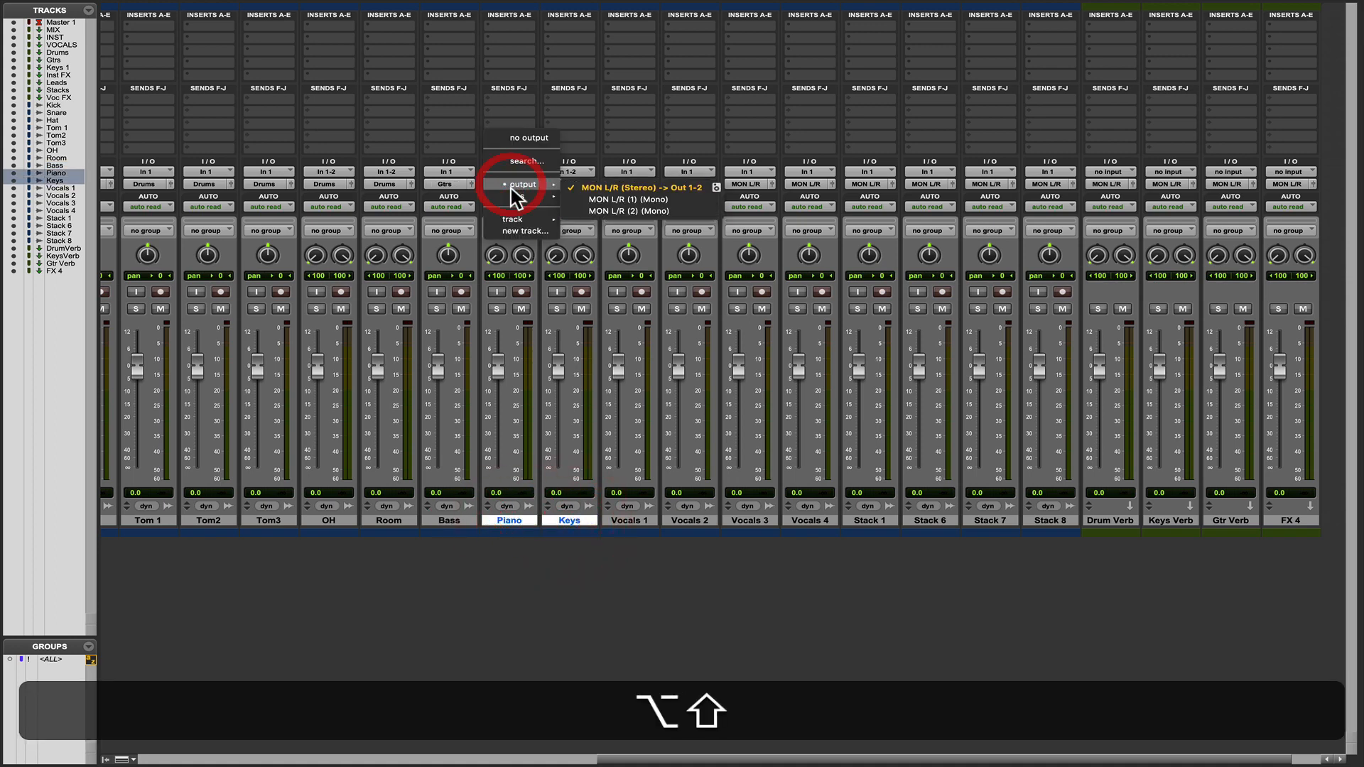
pyautogui.moveTo(526, 197)
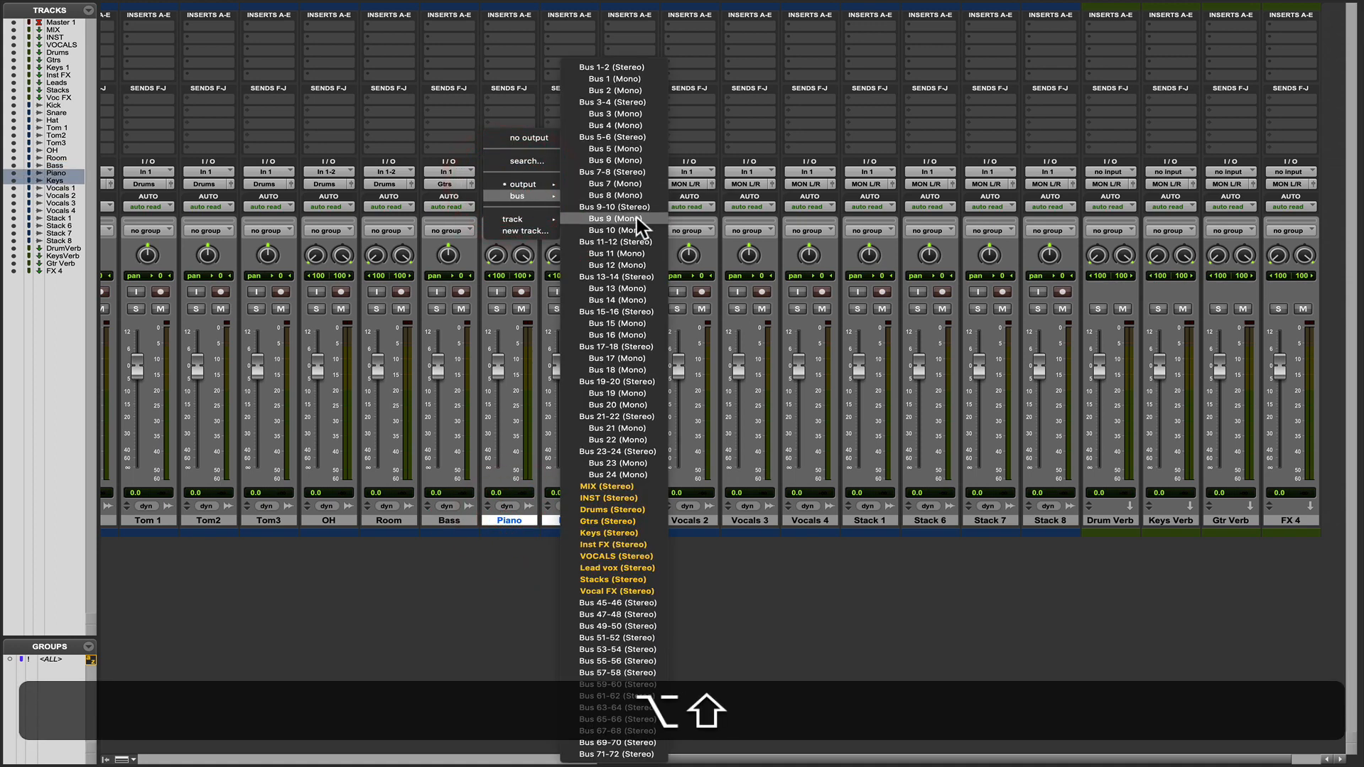
pyautogui.keyDown('alt'); pyautogui.keyDown('shift'); pyautogui.click(597, 533); pyautogui.keyUp('shift'); pyautogui.keyUp('alt')
# Select the tracks Vocals 1 through Vocals 4 and route their outputs together to the Lead vox (Stereo) bus.
pyautogui.click(632, 521)
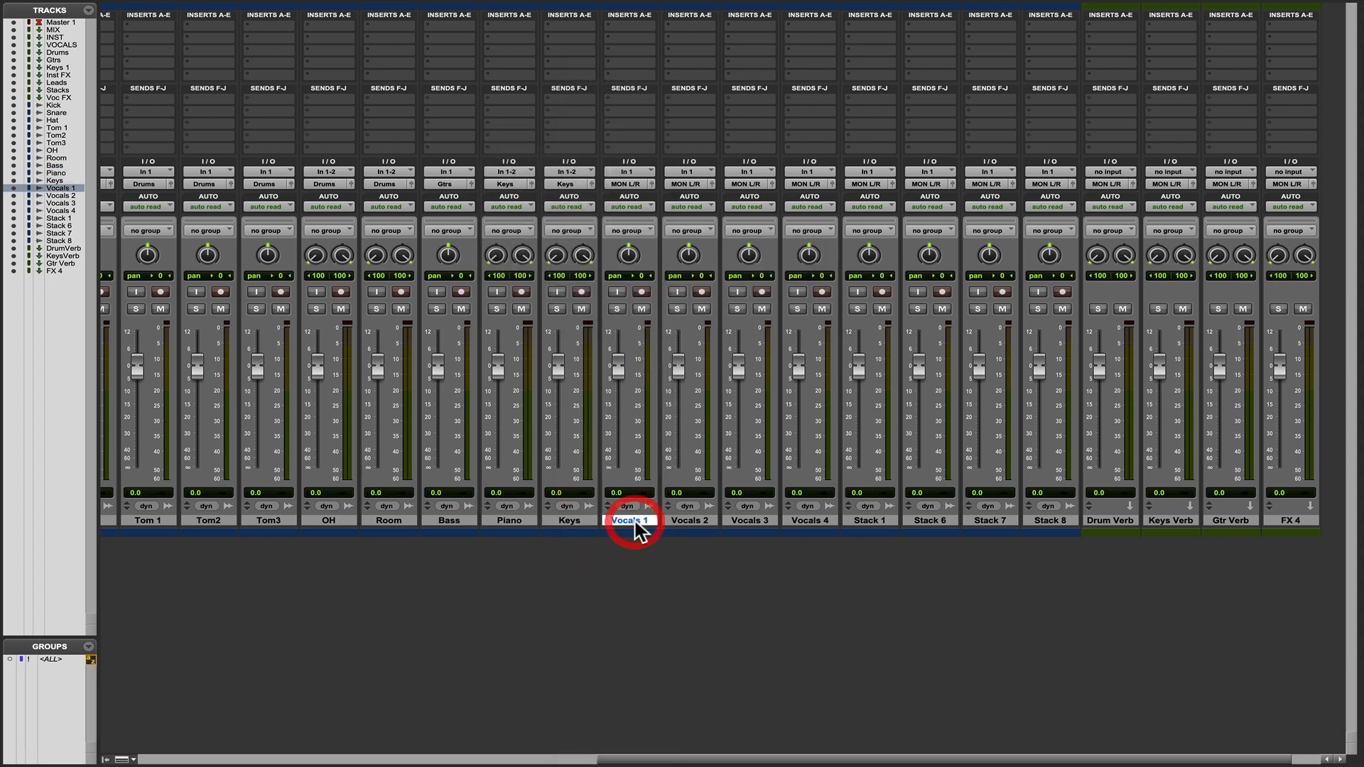
pyautogui.keyDown('shift'); pyautogui.click(813, 521); pyautogui.keyUp('shift')
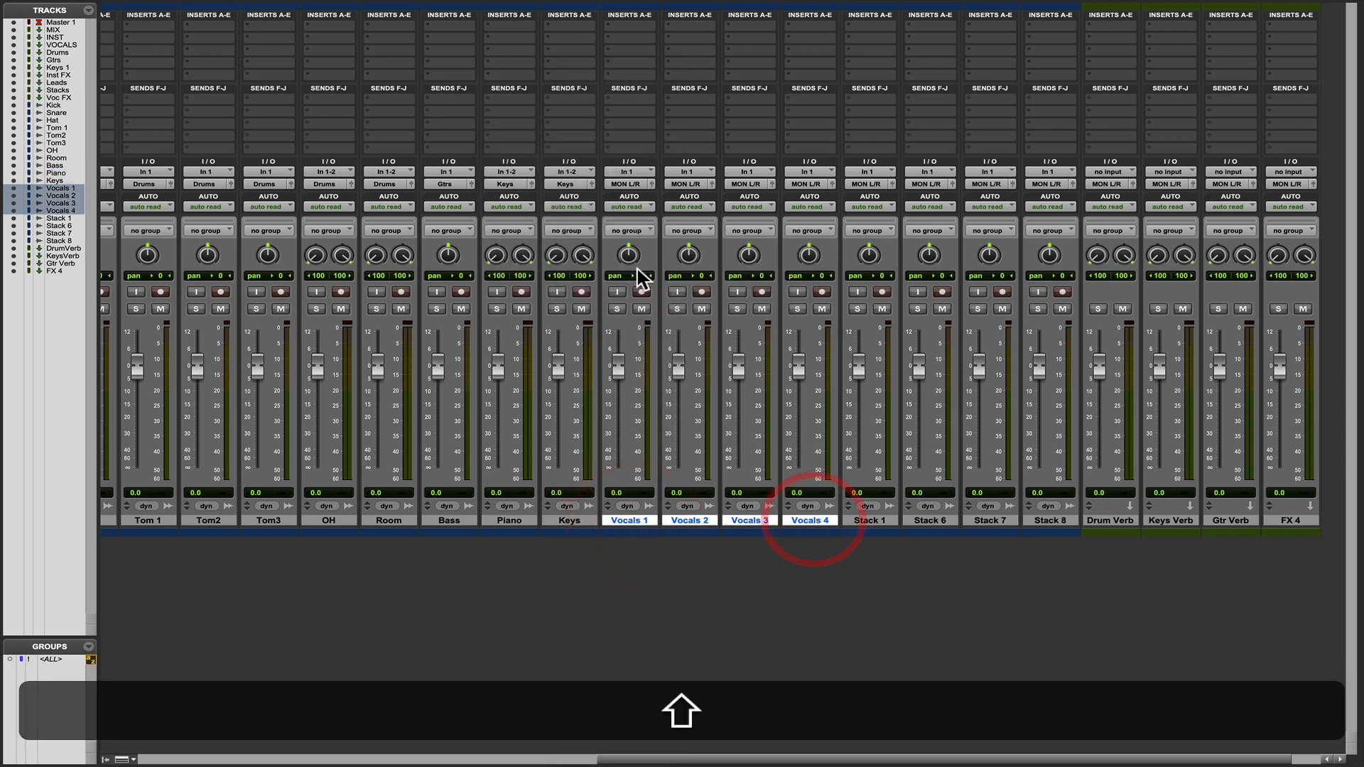
pyautogui.keyDown('alt'); pyautogui.keyDown('shift'); pyautogui.click(635, 186); pyautogui.keyUp('shift'); pyautogui.keyUp('alt')
pyautogui.moveTo(638, 196)
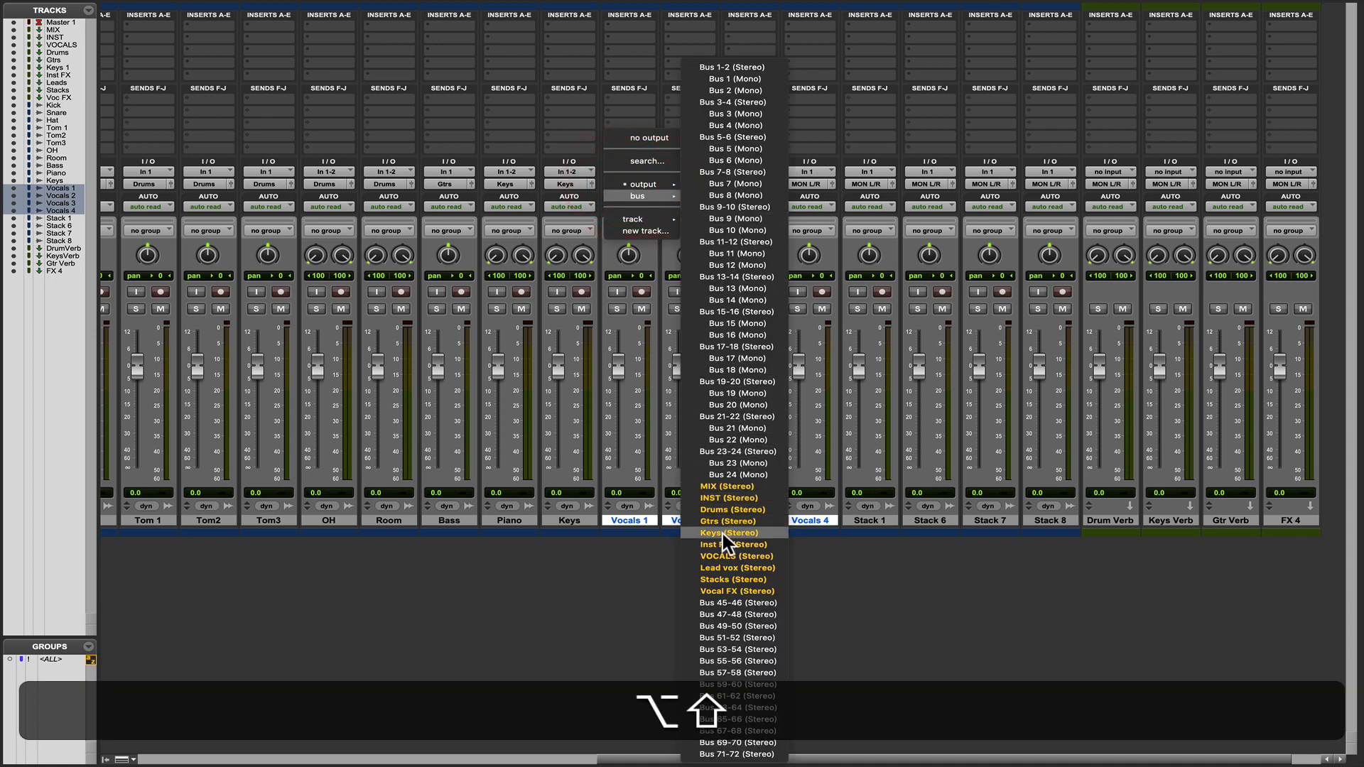
pyautogui.keyDown('alt'); pyautogui.keyDown('shift'); pyautogui.click(737, 567); pyautogui.keyUp('shift'); pyautogui.keyUp('alt')
# Select the four tracks Stack 1 through Stack 8 and route their outputs together to the Stacks (Stereo) bus.
pyautogui.click(871, 520)
pyautogui.keyDown('shift'); pyautogui.click(1050, 521); pyautogui.keyUp('shift')
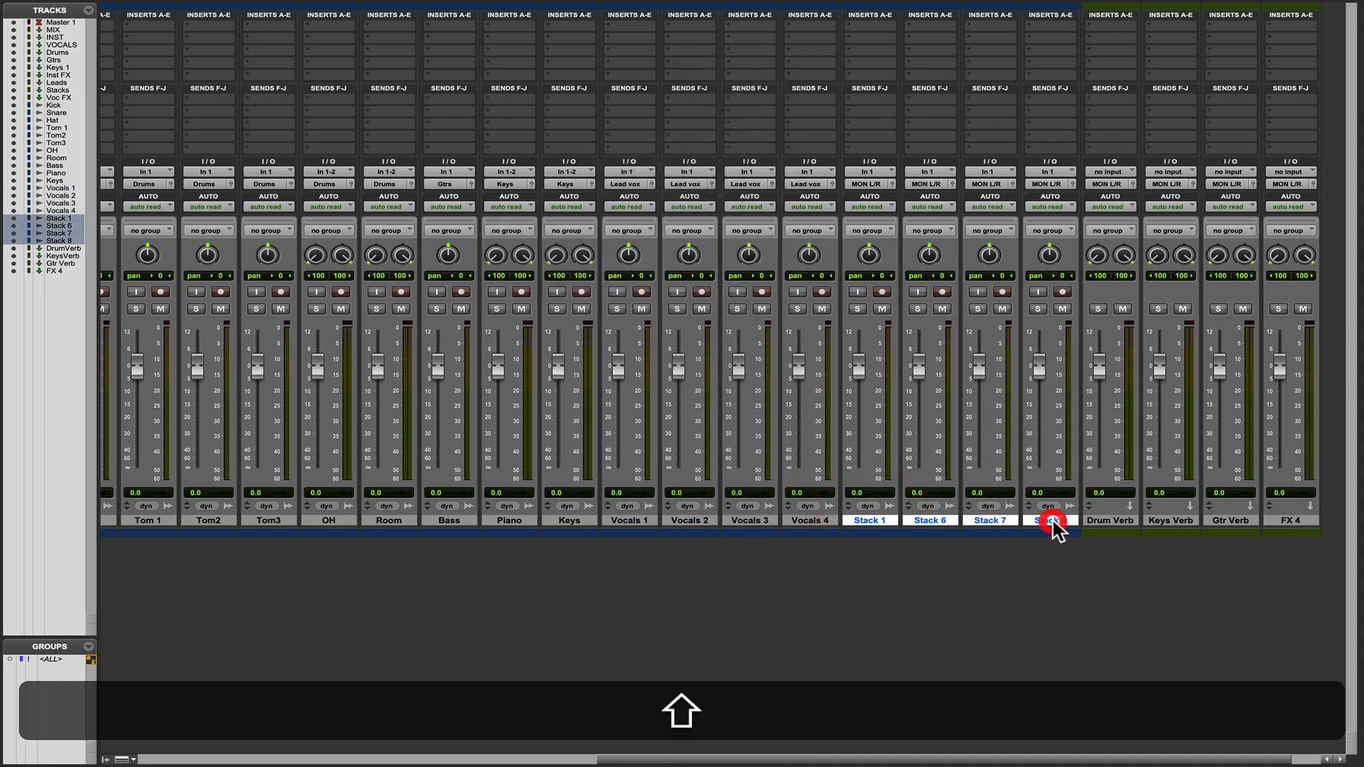
pyautogui.keyDown('alt'); pyautogui.keyDown('shift'); pyautogui.click(873, 185); pyautogui.keyUp('shift'); pyautogui.keyUp('alt')
pyautogui.moveTo(875, 199)
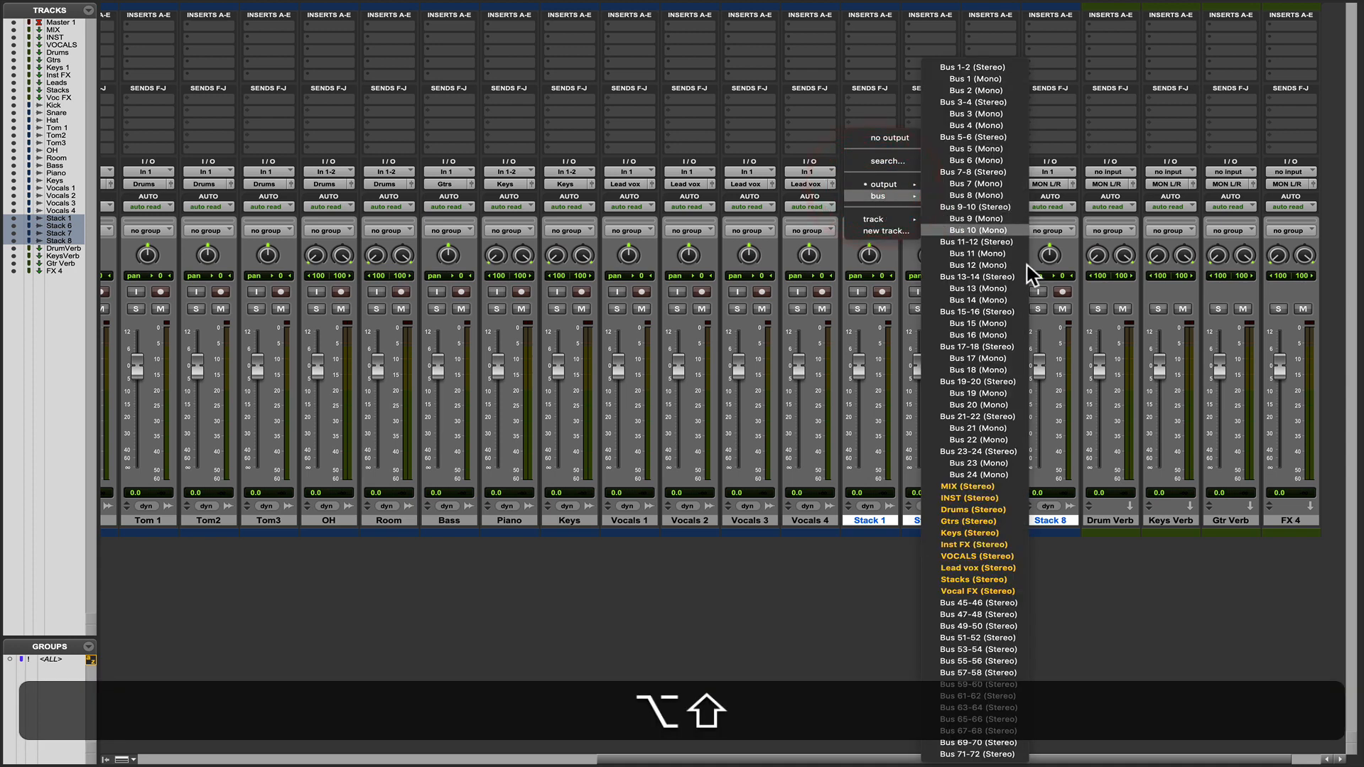
pyautogui.keyDown('alt'); pyautogui.keyDown('shift'); pyautogui.click(968, 580); pyautogui.keyUp('shift'); pyautogui.keyUp('alt')
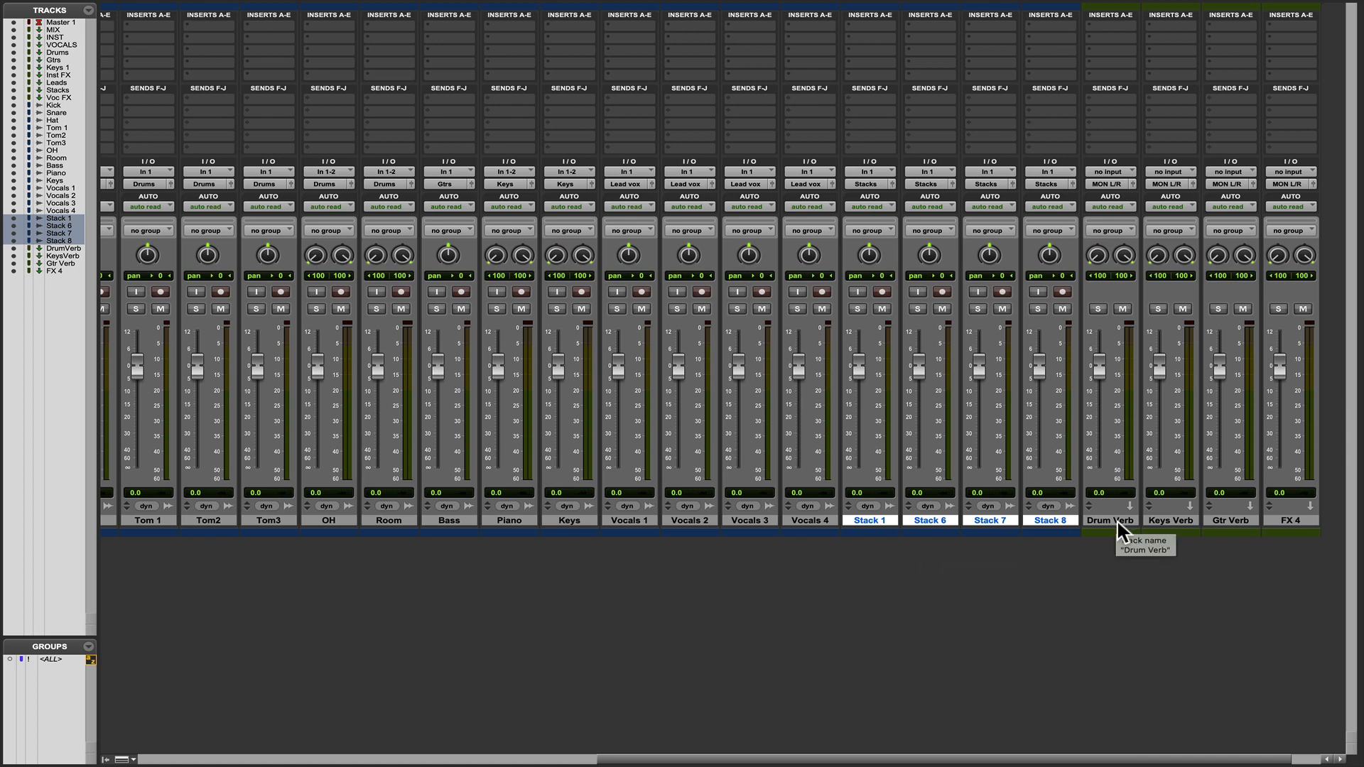
# Assign cascading stereo bus inputs, Bus 1-2 through Bus 7-8, to the Drum Verb, Keys Verb, Gtr Verb and FX 4 aux tracks.
pyautogui.hscroll(3, 1117, 518)
pyautogui.click(1073, 523)
pyautogui.keyDown('shift'); pyautogui.click(1109, 522); pyautogui.keyUp('shift')
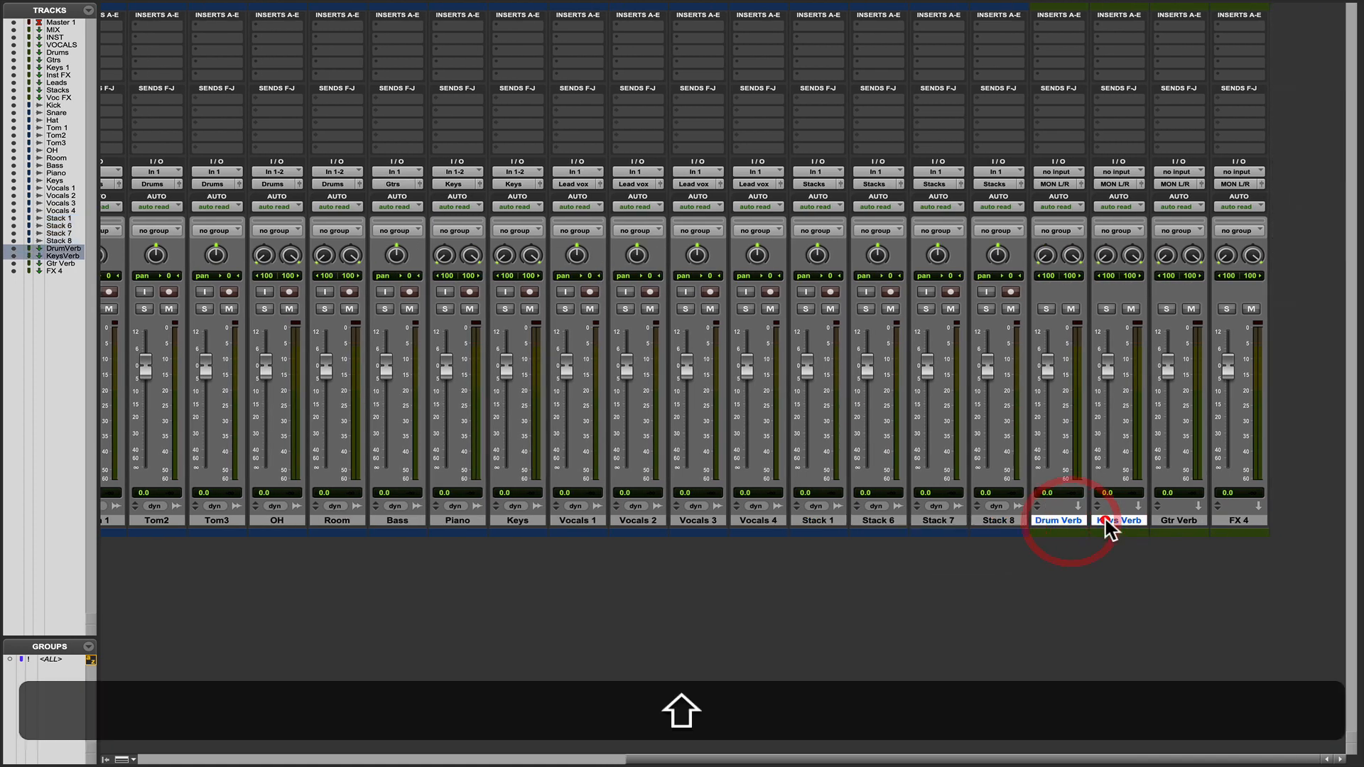
pyautogui.keyDown('shift'); pyautogui.click(1166, 522); pyautogui.keyUp('shift')
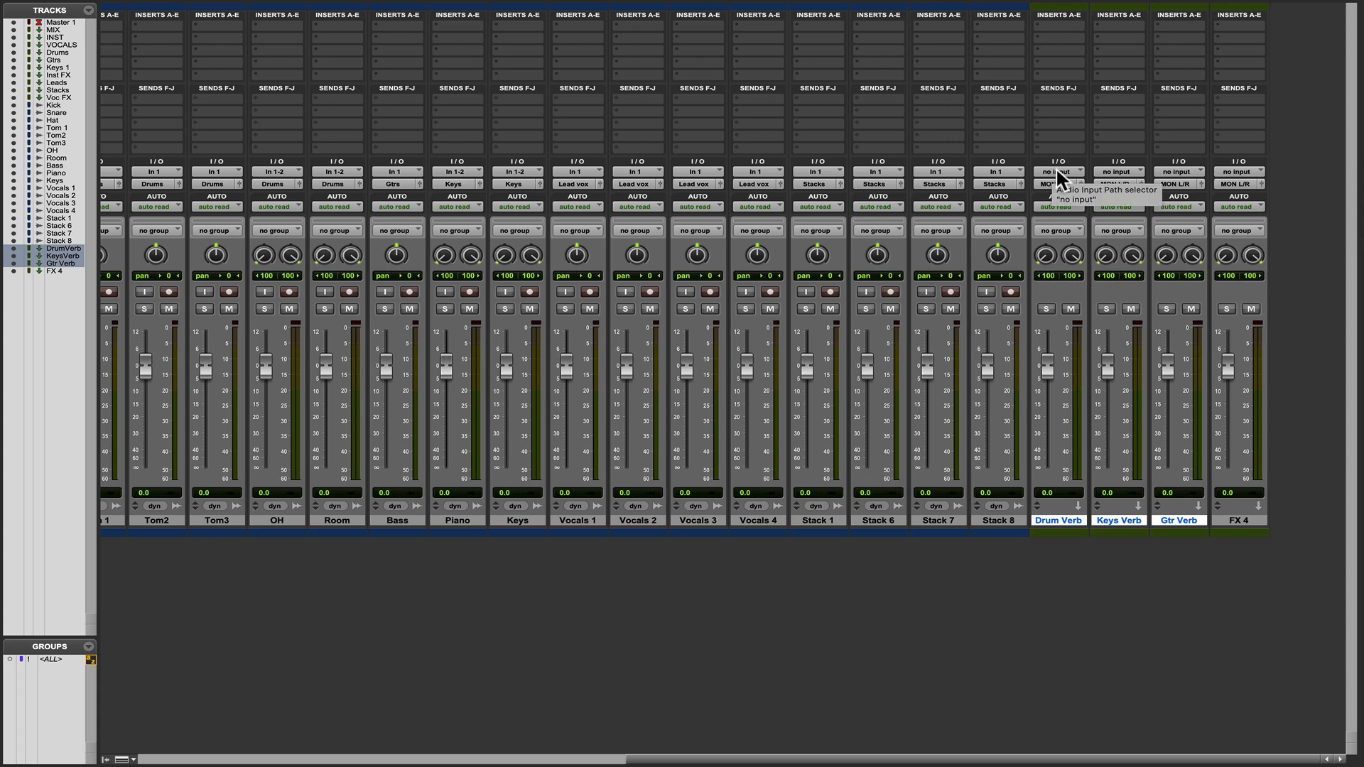
pyautogui.click(1240, 520)
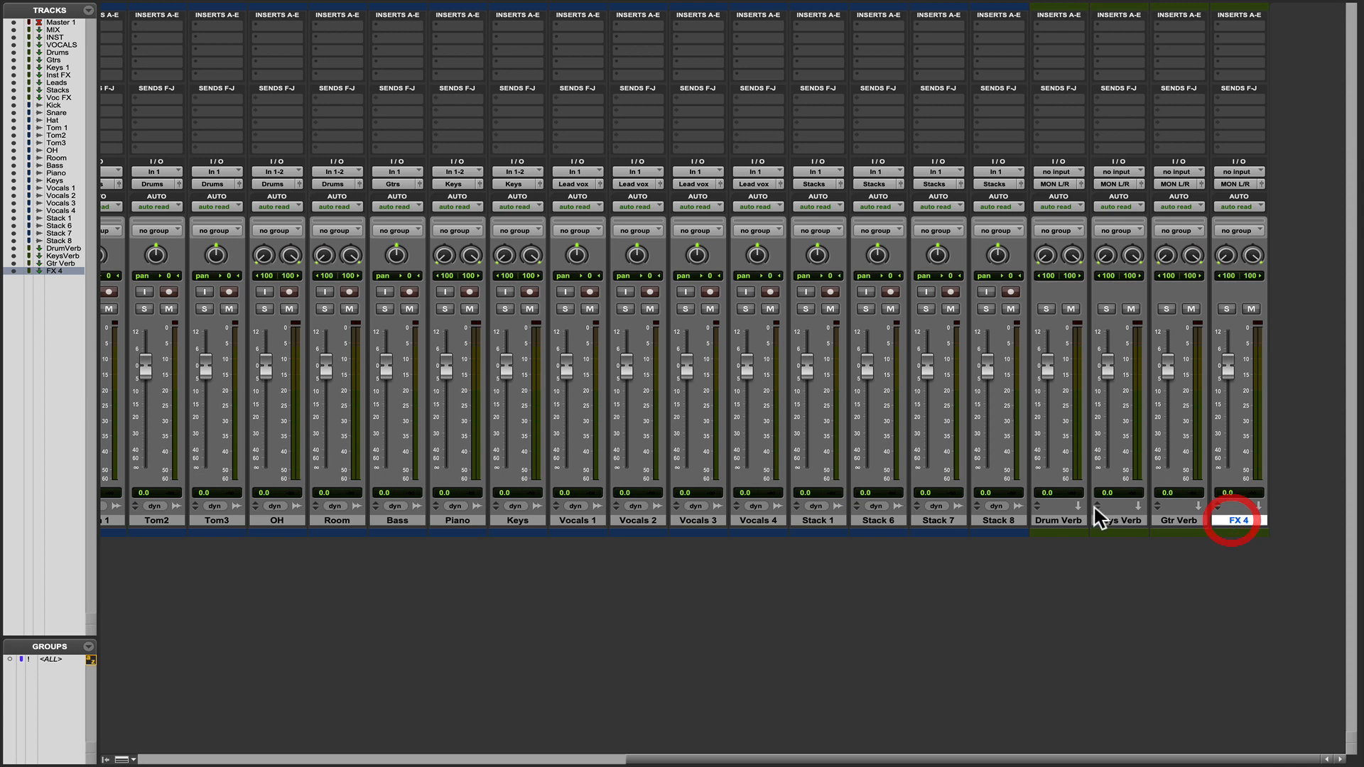
pyautogui.keyDown('shift'); pyautogui.click(1059, 521); pyautogui.keyUp('shift')
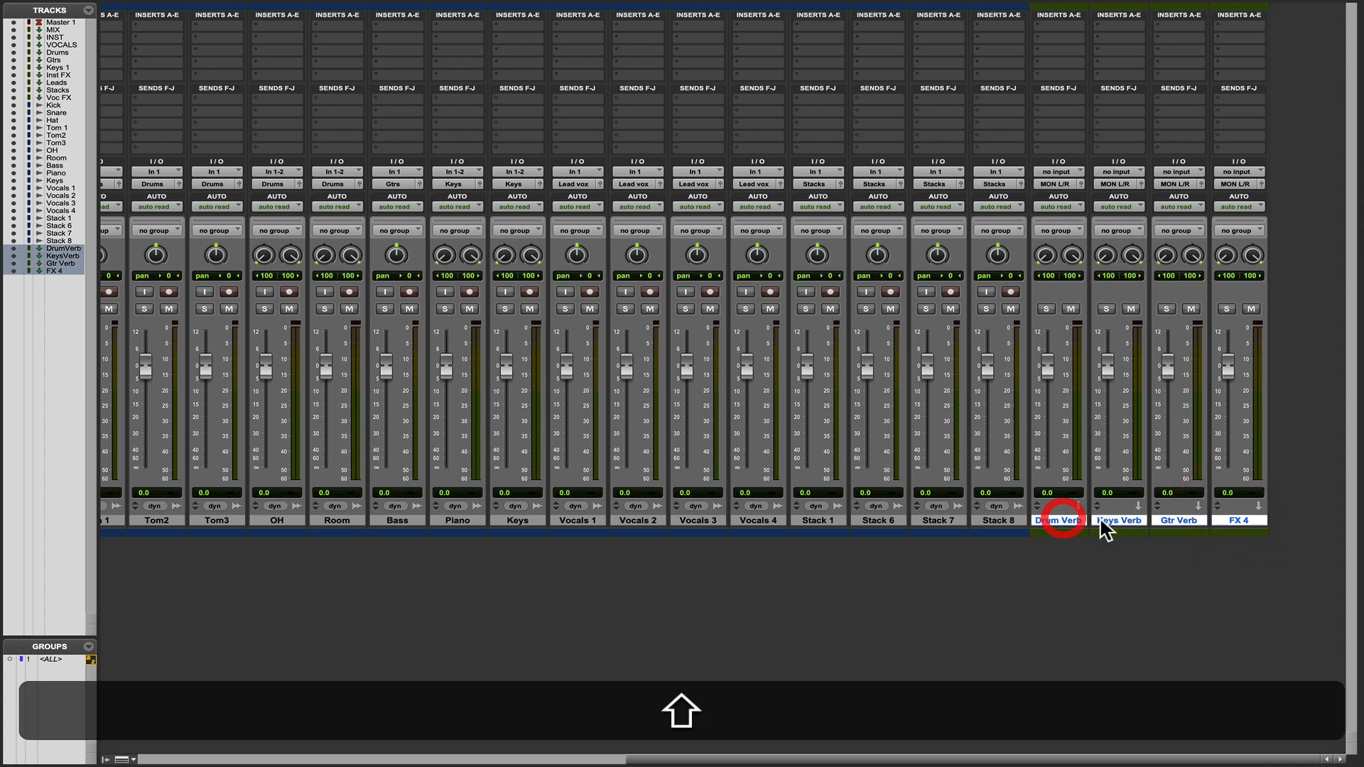
pyautogui.keyDown('alt'); pyautogui.keyDown('shift'); pyautogui.keyDown('super'); pyautogui.click(1041, 170); pyautogui.keyUp('super'); pyautogui.keyUp('shift'); pyautogui.keyUp('alt')
pyautogui.moveTo(1080, 183)
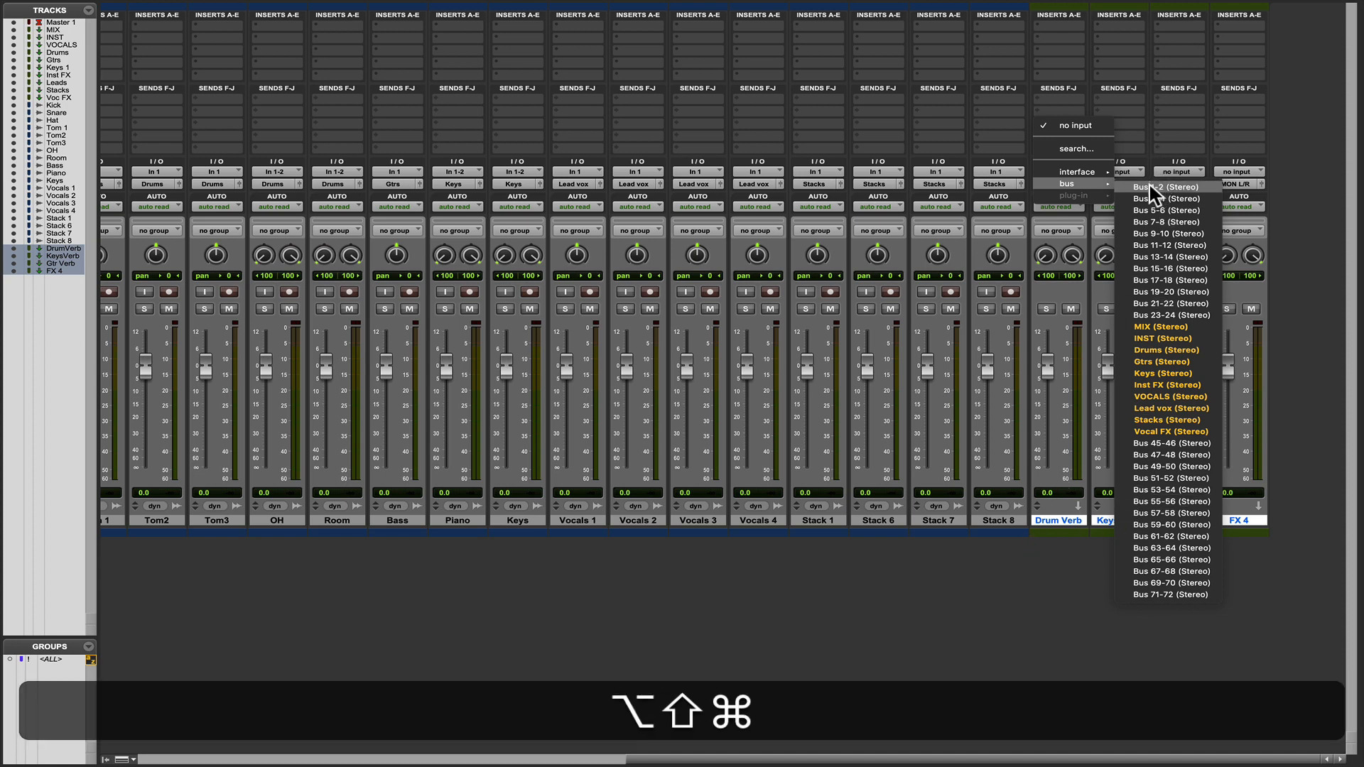
pyautogui.keyDown('alt'); pyautogui.keyDown('shift'); pyautogui.keyDown('super'); pyautogui.click(1152, 188); pyautogui.keyUp('super'); pyautogui.keyUp('shift'); pyautogui.keyUp('alt')
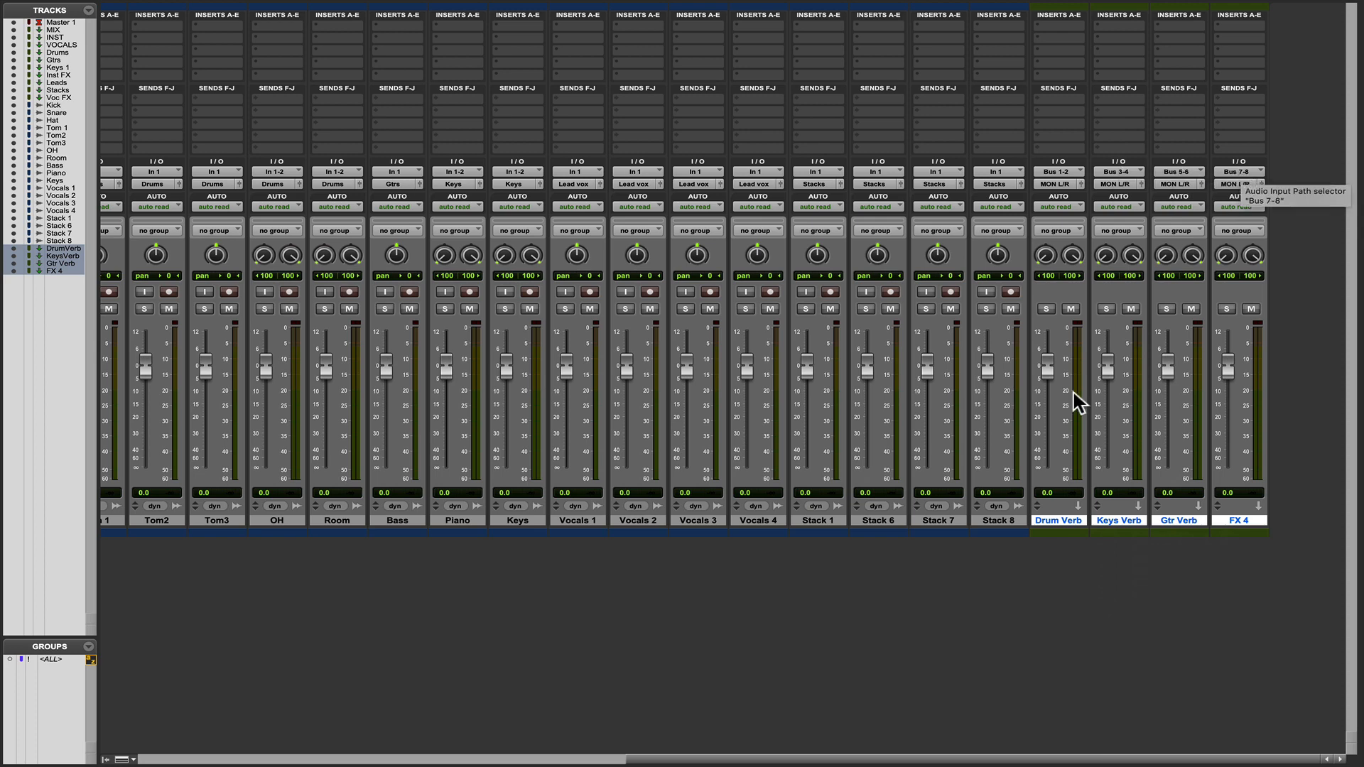
# Rename the Bus 1-2 input of the Drum Verb aux track as "Drum verb".
pyautogui.rightClick(1057, 173)
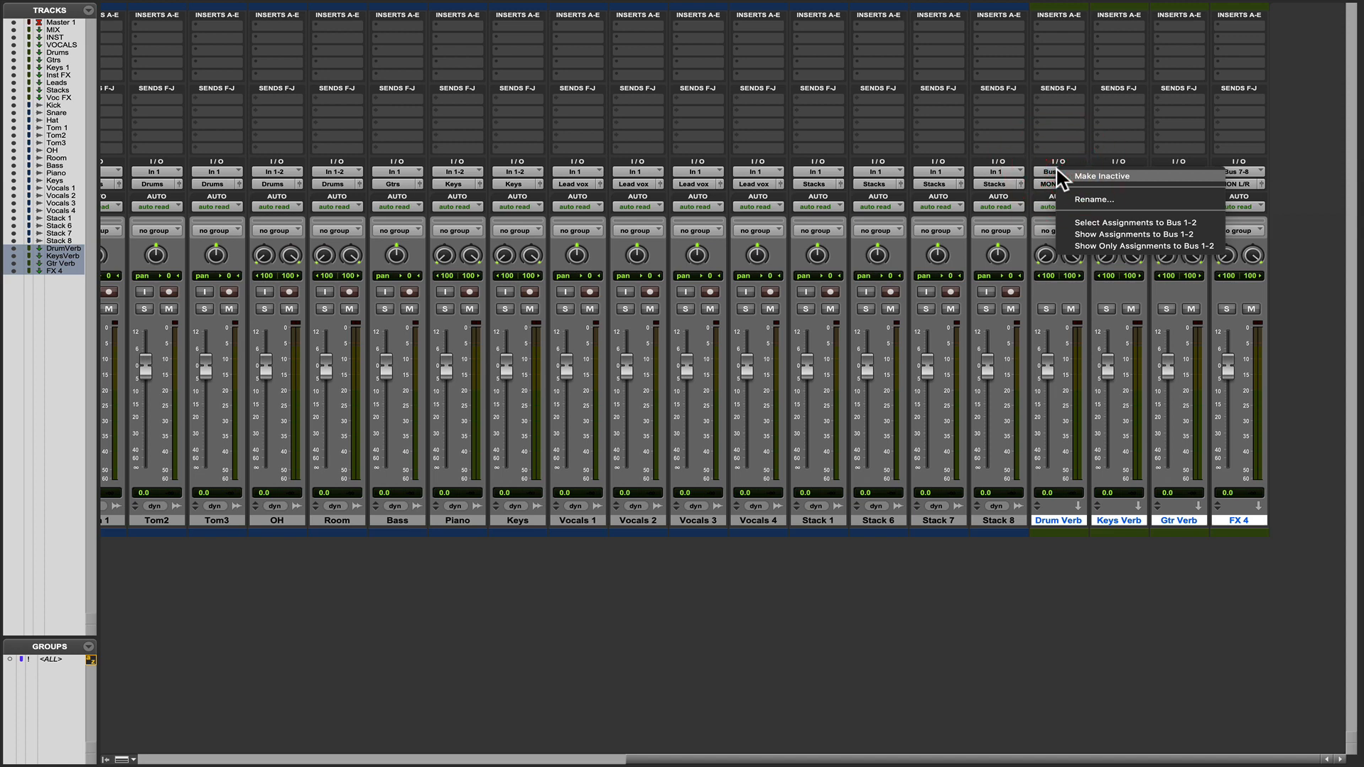
pyautogui.click(1081, 200)
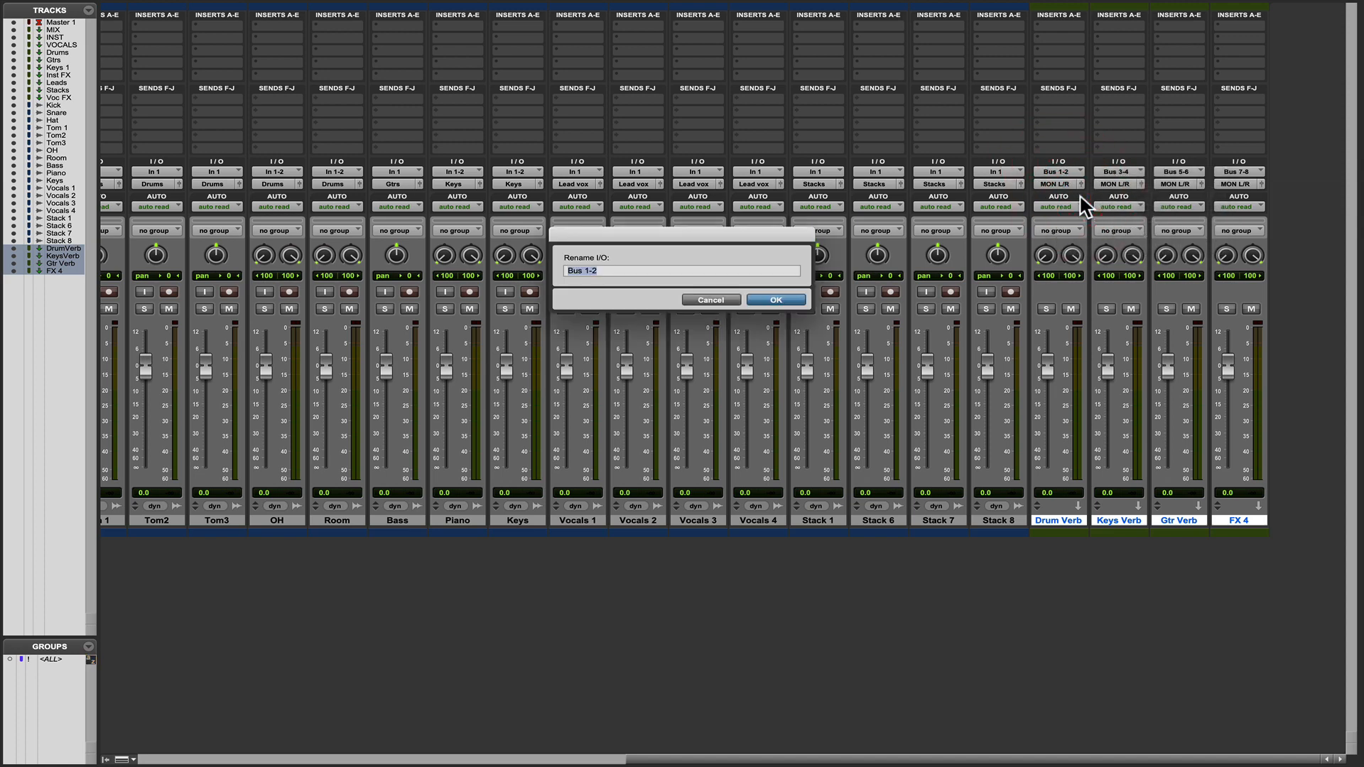
pyautogui.write('Drum verb')
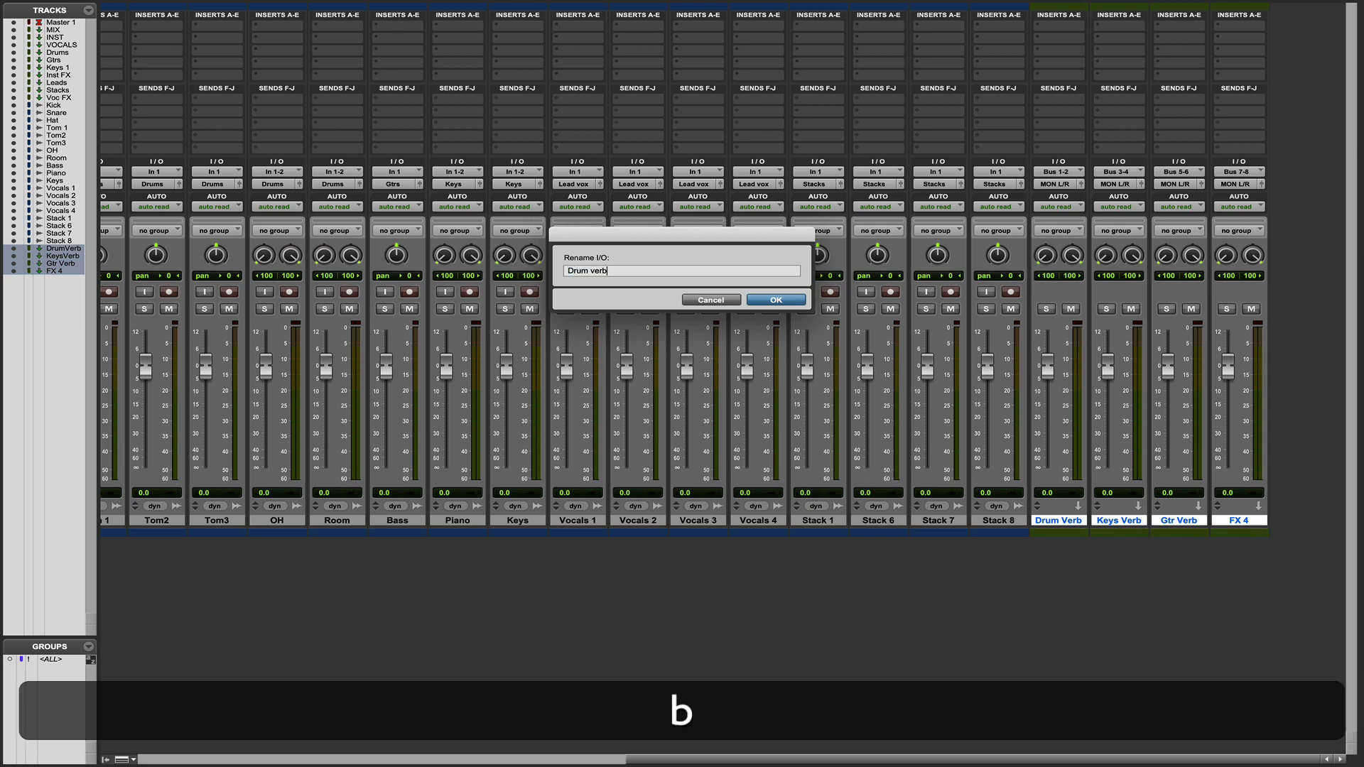
pyautogui.click(775, 299)
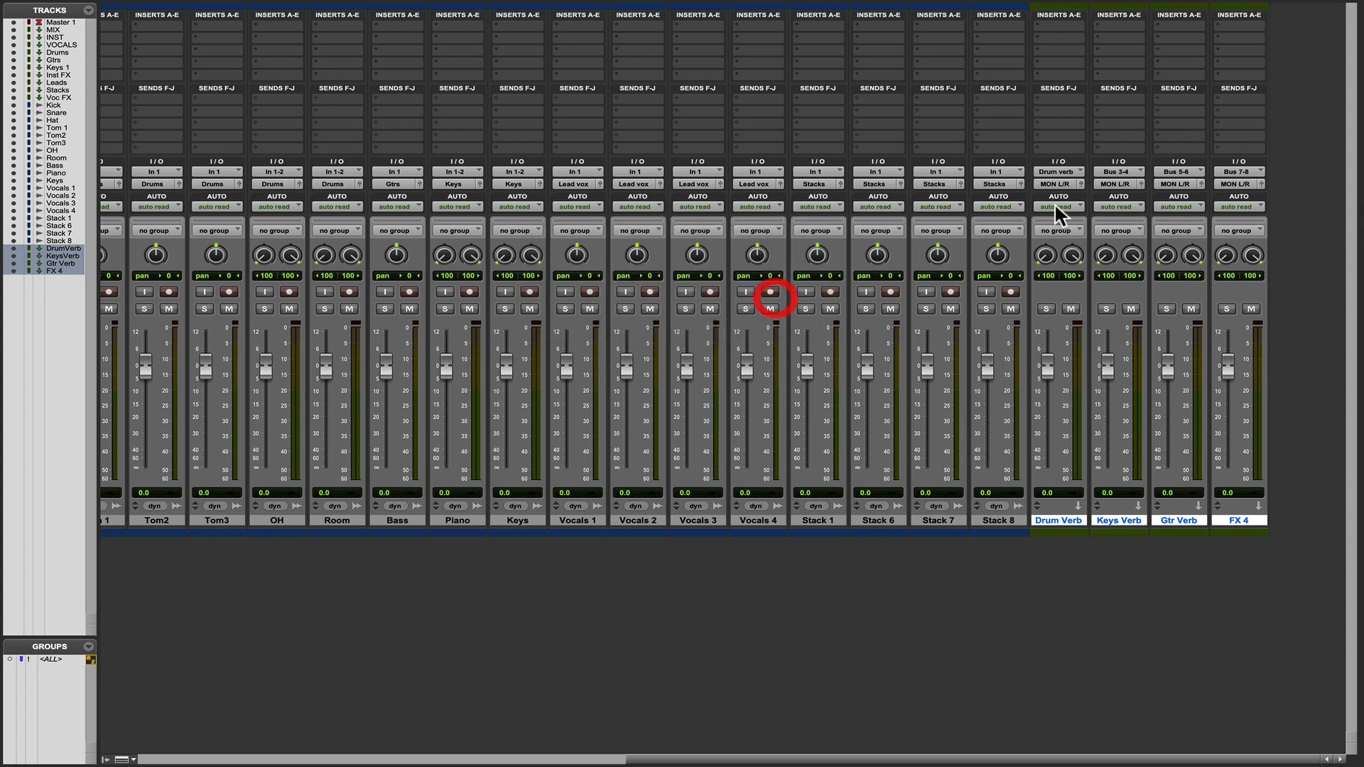
# Rename the Bus 3-4 input of the Keys Verb aux track as "Keys verb".
pyautogui.rightClick(1117, 171)
pyautogui.click(1134, 199)
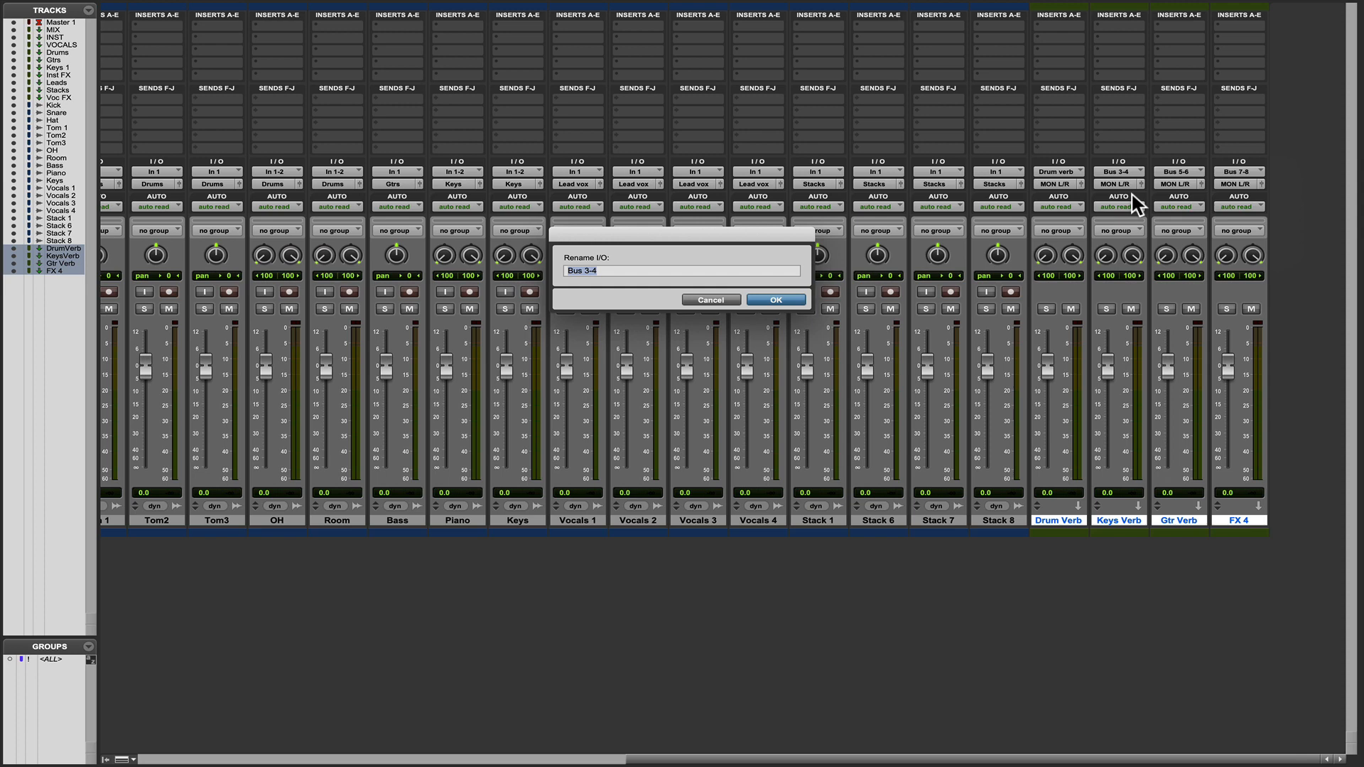
pyautogui.write('Keys')
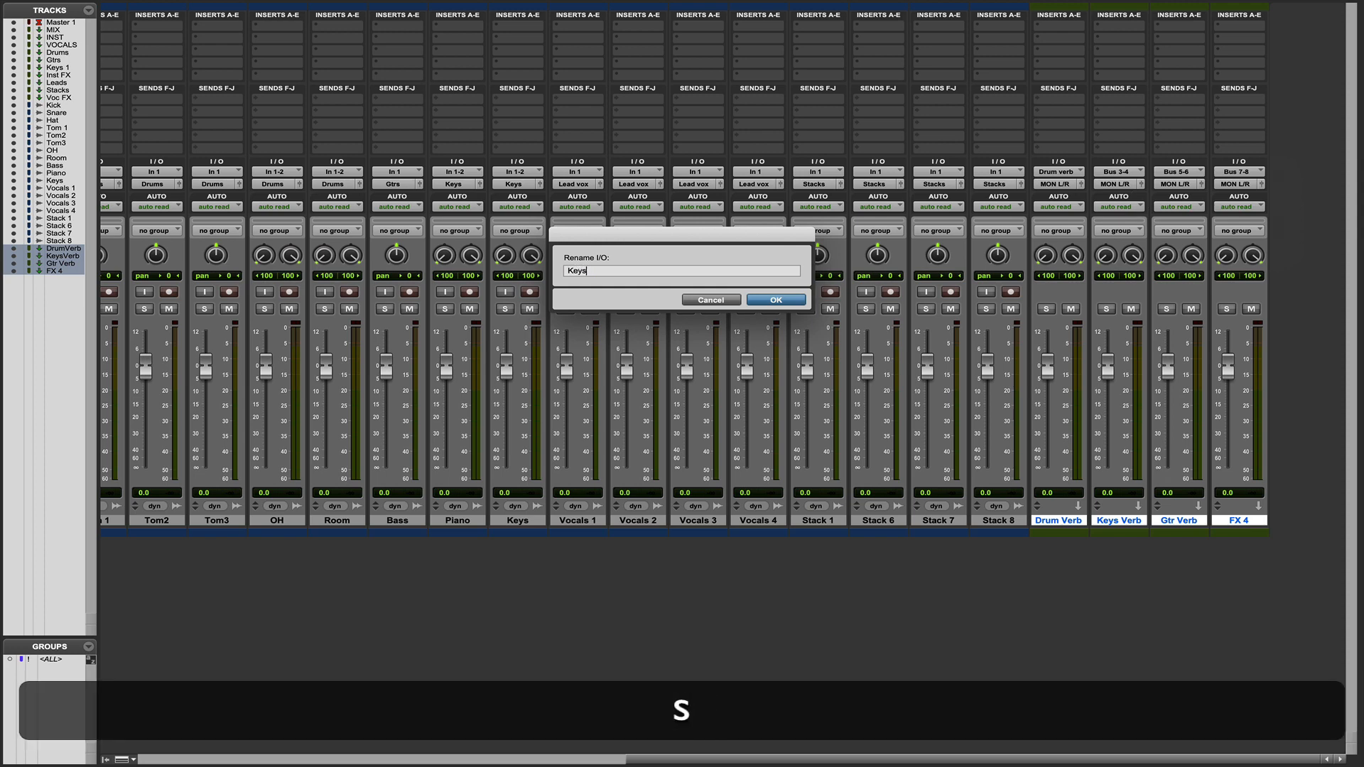
pyautogui.write(' verb')
pyautogui.click(778, 299)
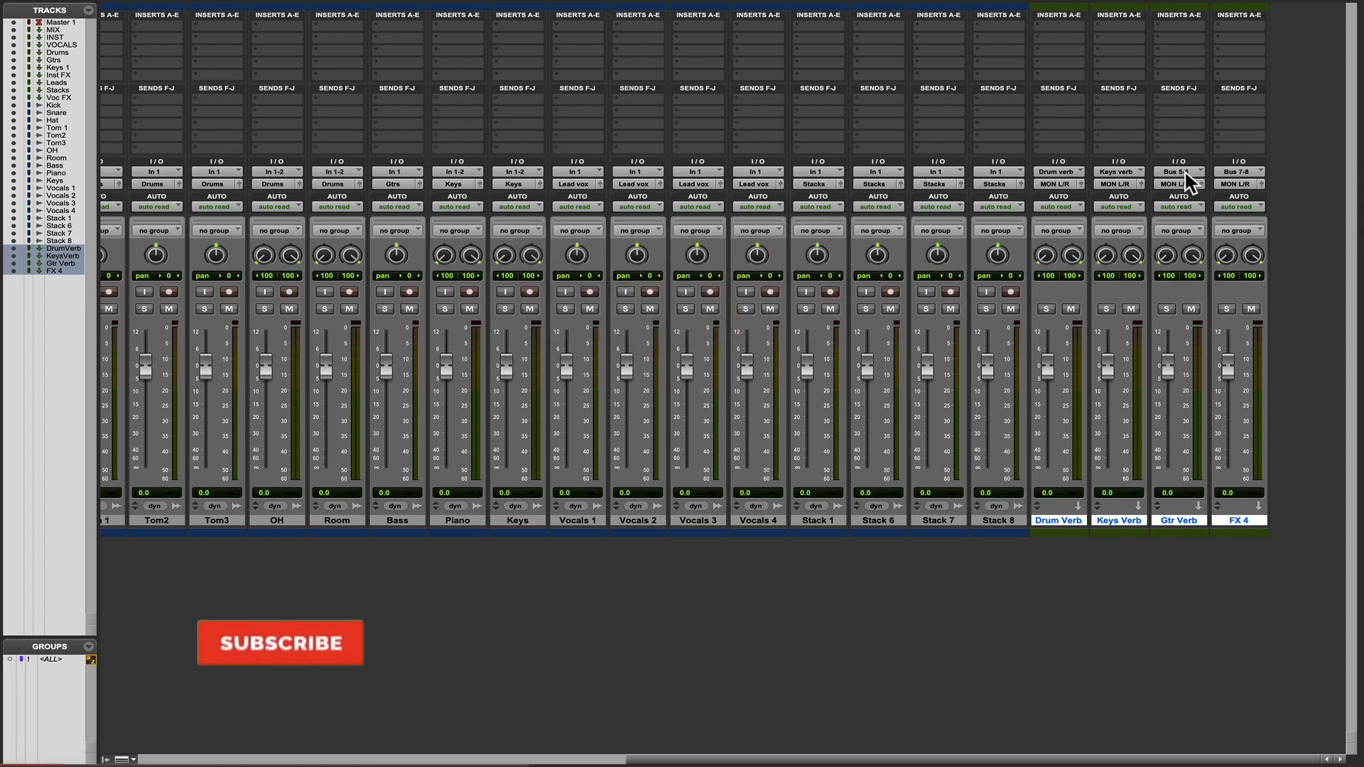
# Rename the Bus 5-6 input of the Gtr Verb aux track as "Gtr verb".
pyautogui.rightClick(1179, 172)
pyautogui.click(1222, 200)
pyautogui.write('Gtr verb')
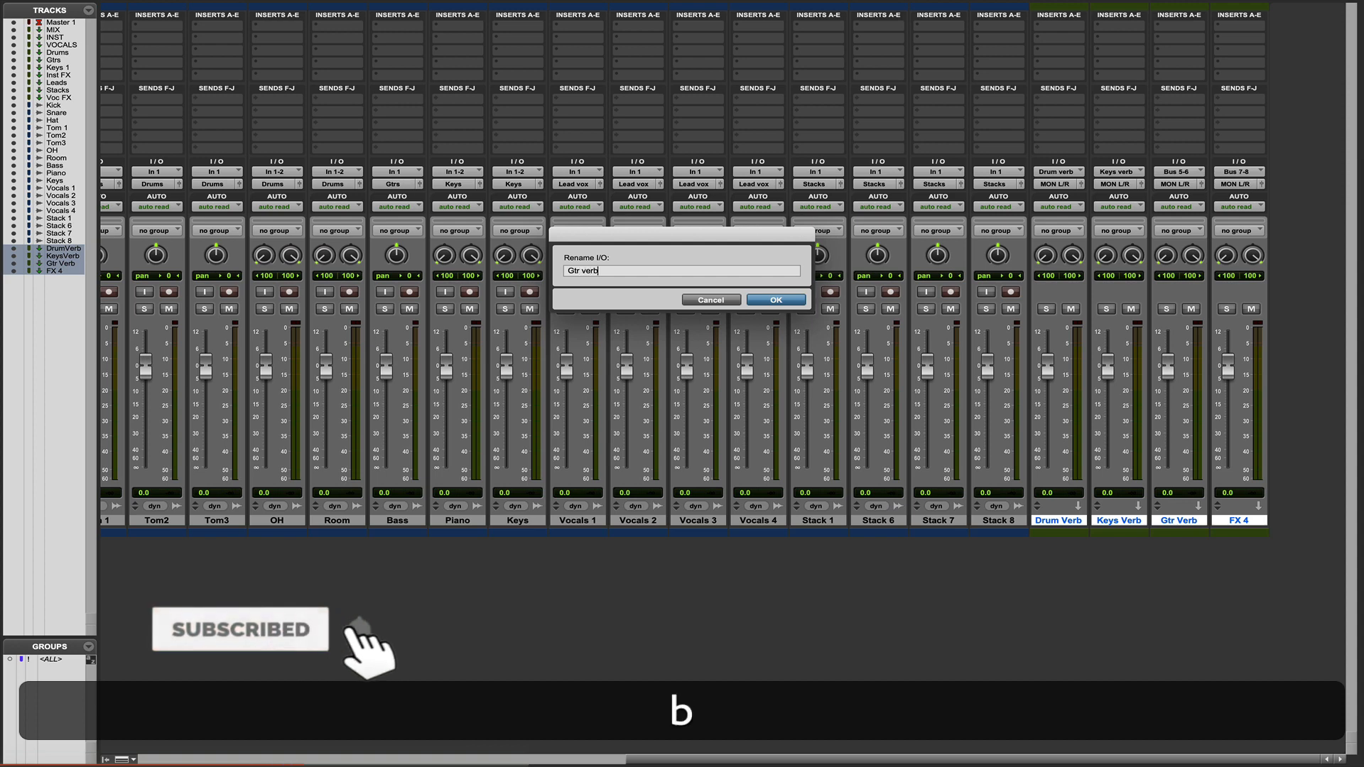
pyautogui.click(777, 299)
# Rename the Bus 7-8 input of the FX 4 aux track as "Vocal Verb".
pyautogui.rightClick(1229, 173)
pyautogui.click(1120, 198)
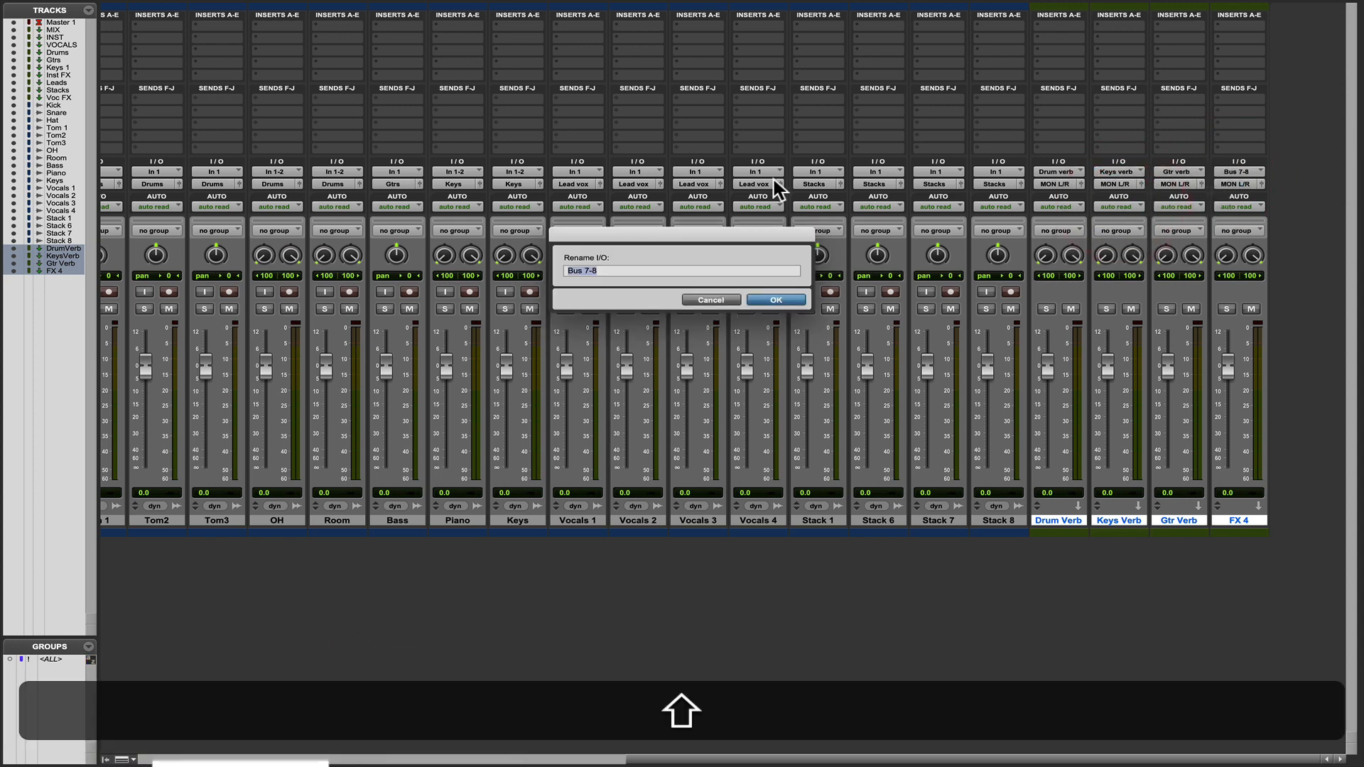
pyautogui.write('Vocals')
pyautogui.press('BackSpace')
pyautogui.write('Verb')
pyautogui.click(776, 299)
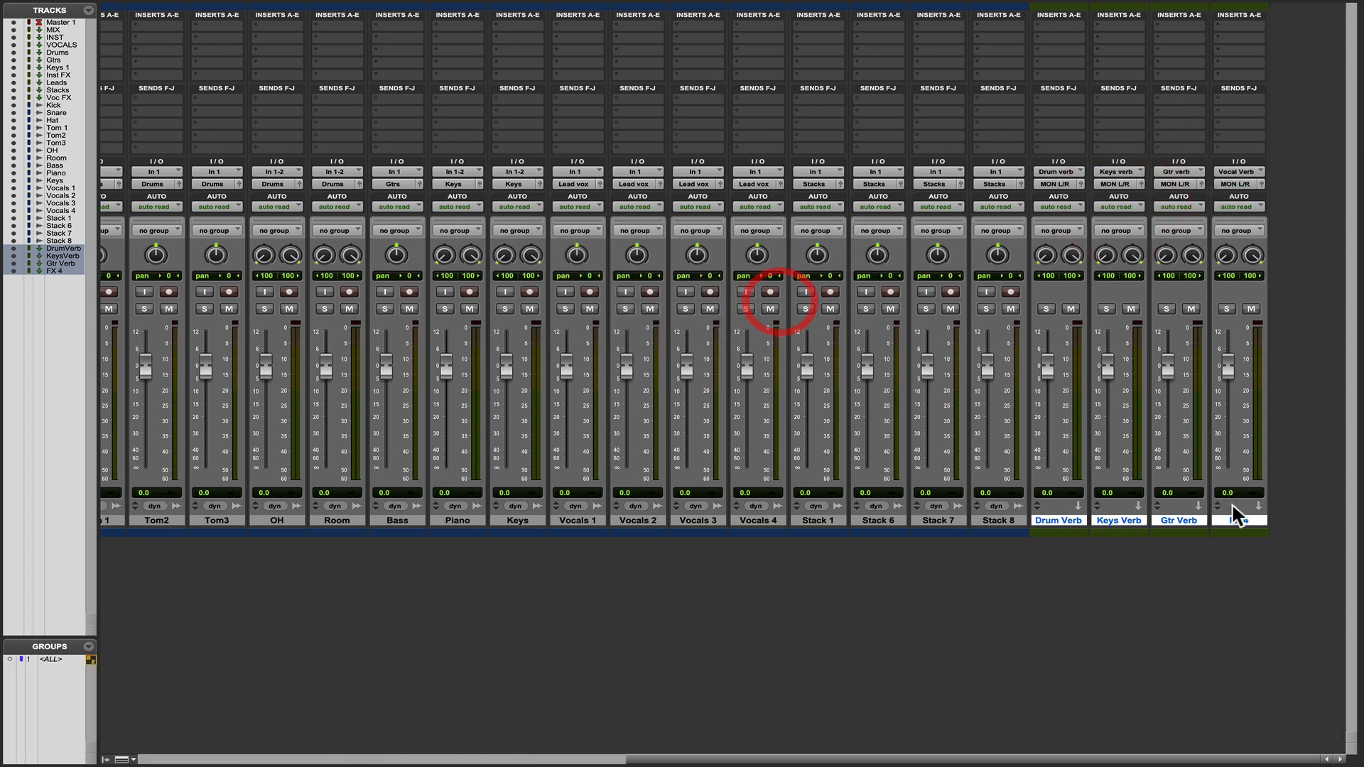
# Try to rename the FX 4 aux track as Vocal Verb.
pyautogui.rightClick(1239, 521)
pyautogui.click(1133, 688)
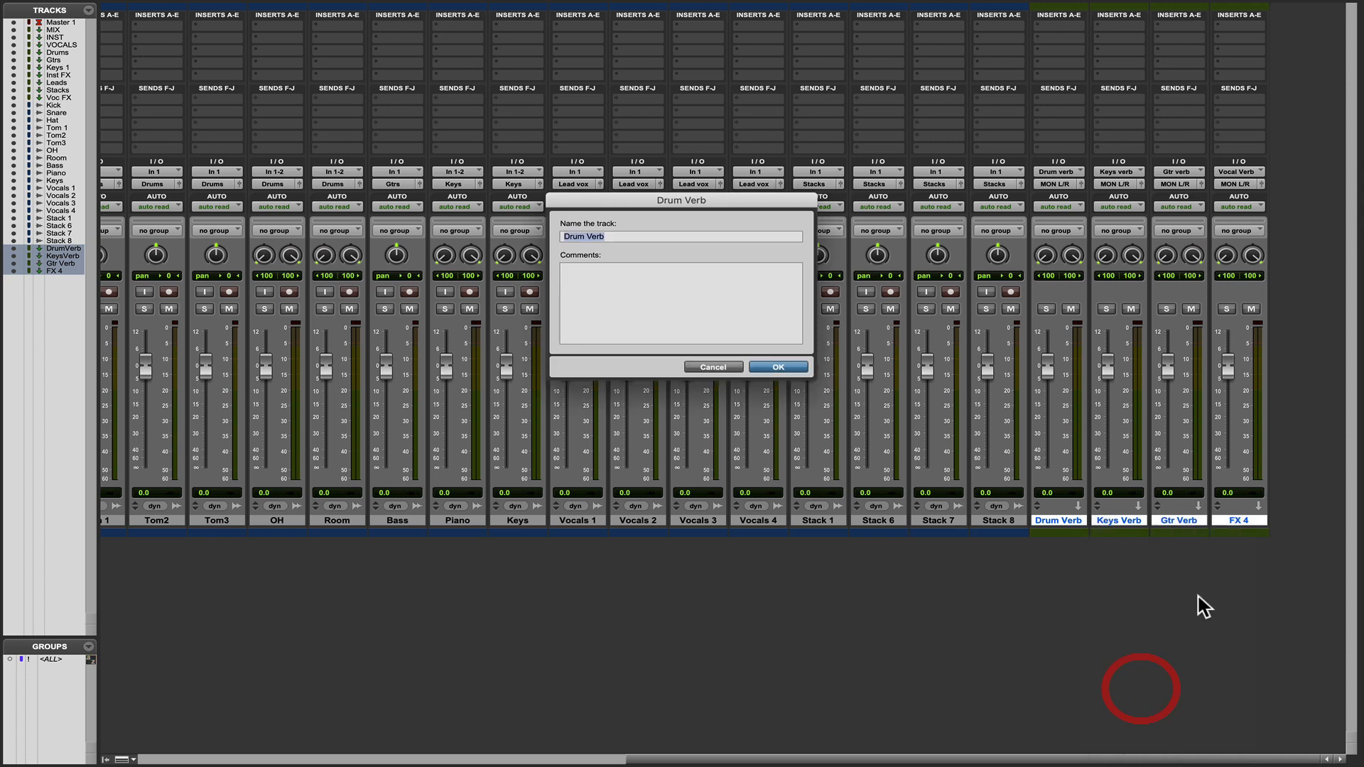
pyautogui.write('Vocal Verb')
pyautogui.press('Return')
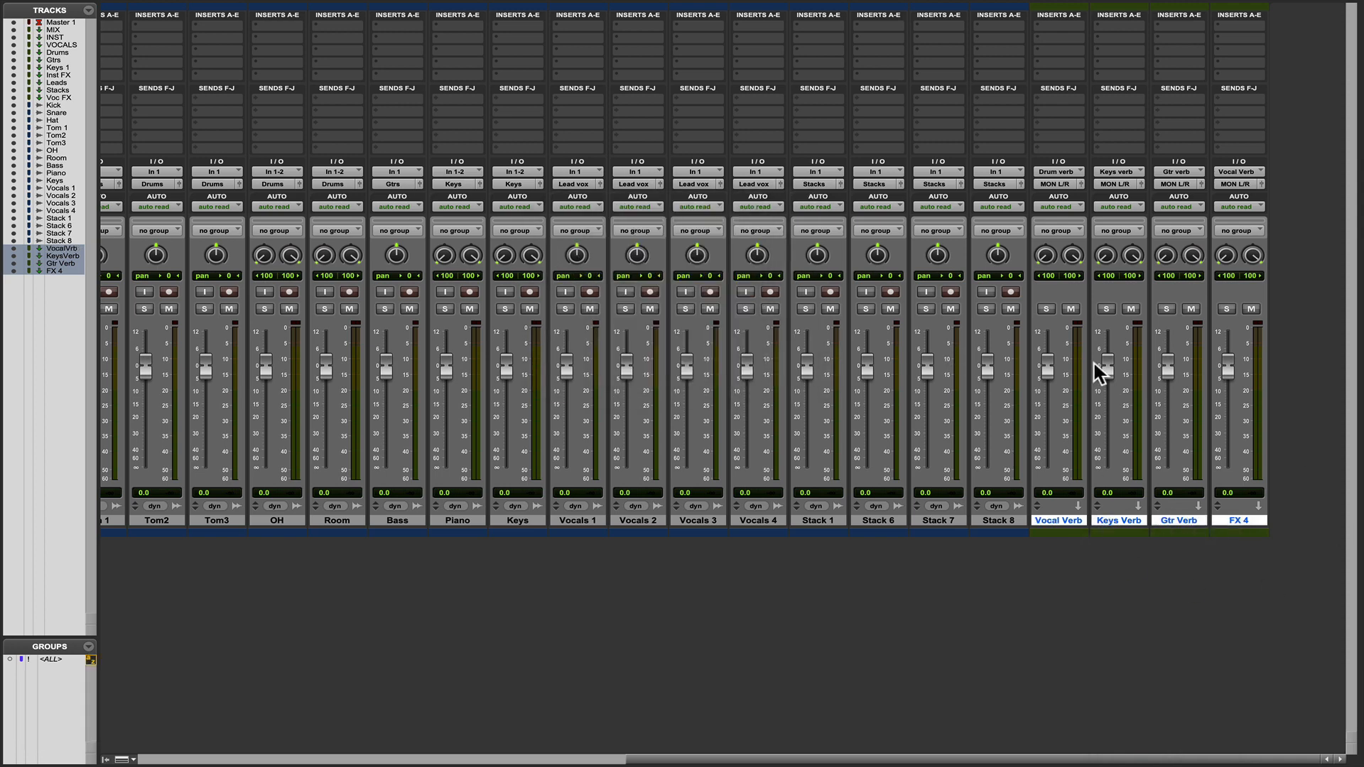
# Insert a multi-mono D-Verb reverb on the aux track fed by the Drum verb bus and copy it to the other three reverb aux tracks.
pyautogui.click(1044, 28)
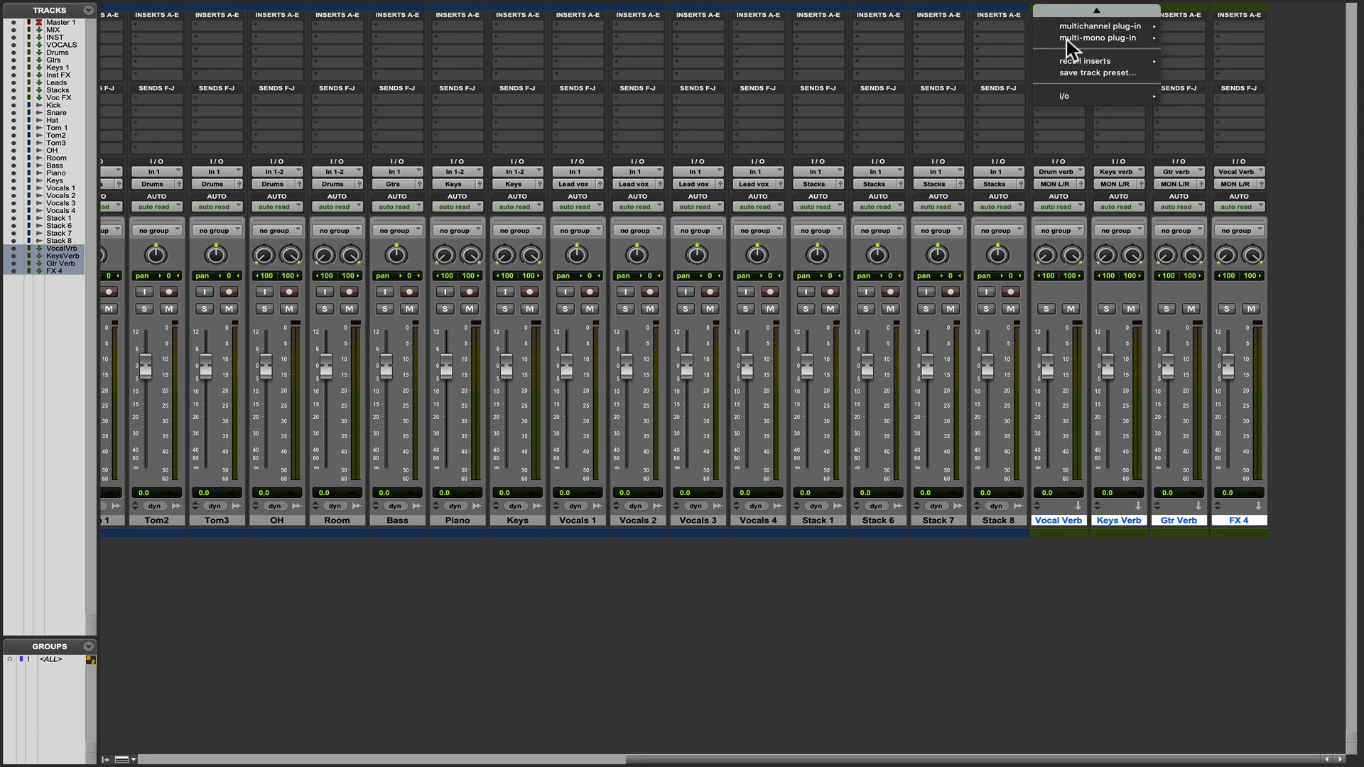
pyautogui.moveTo(1073, 44)
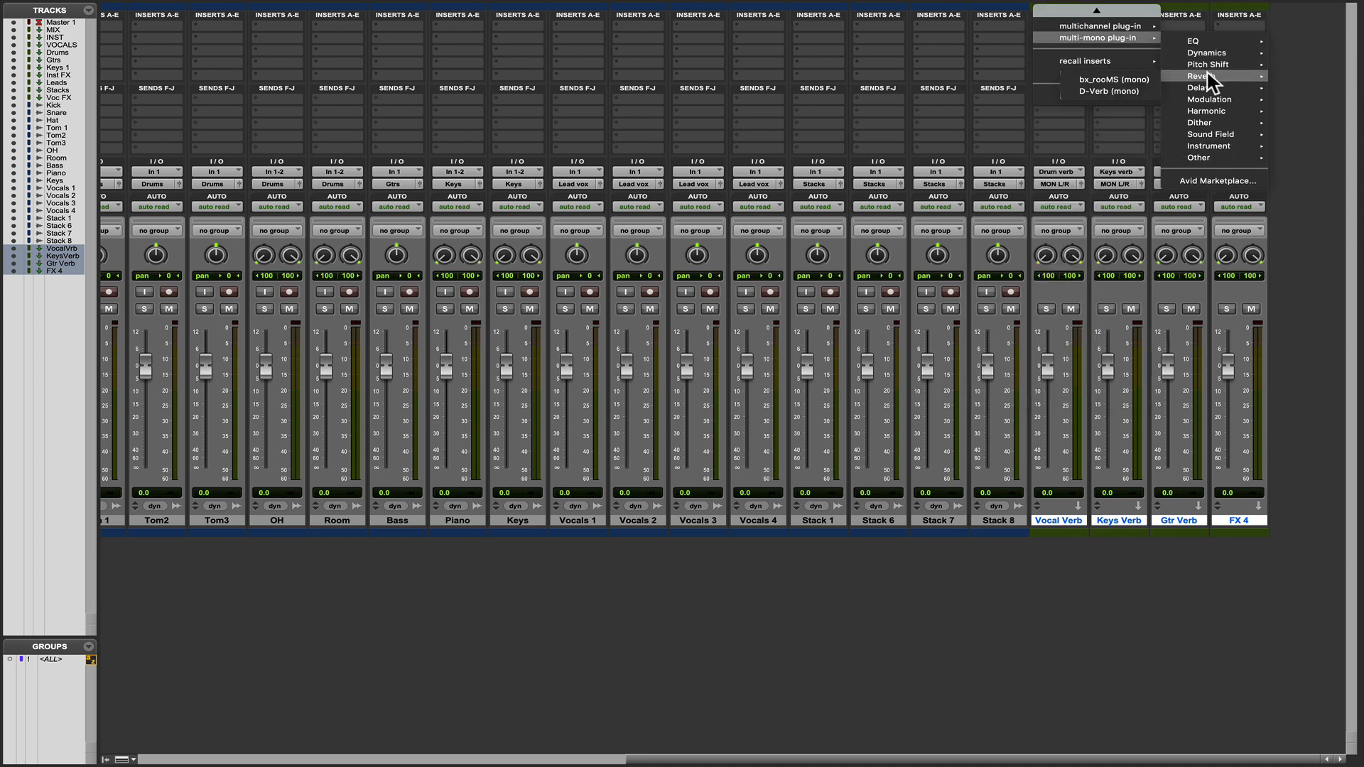
pyautogui.moveTo(1208, 76)
pyautogui.click(1119, 91)
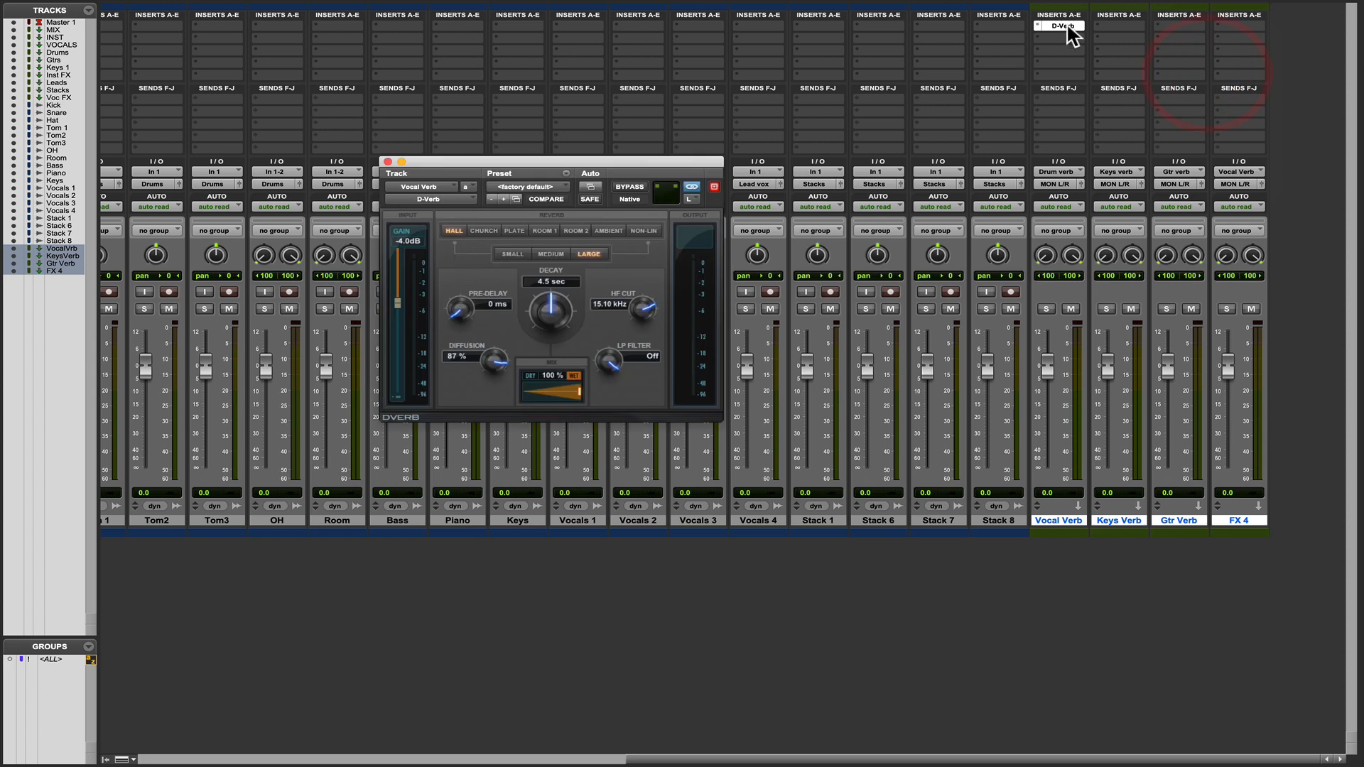
pyautogui.moveTo(1063, 25); pyautogui.dragTo(1176, 25)
pyautogui.moveTo(1179, 26); pyautogui.dragTo(1239, 27)
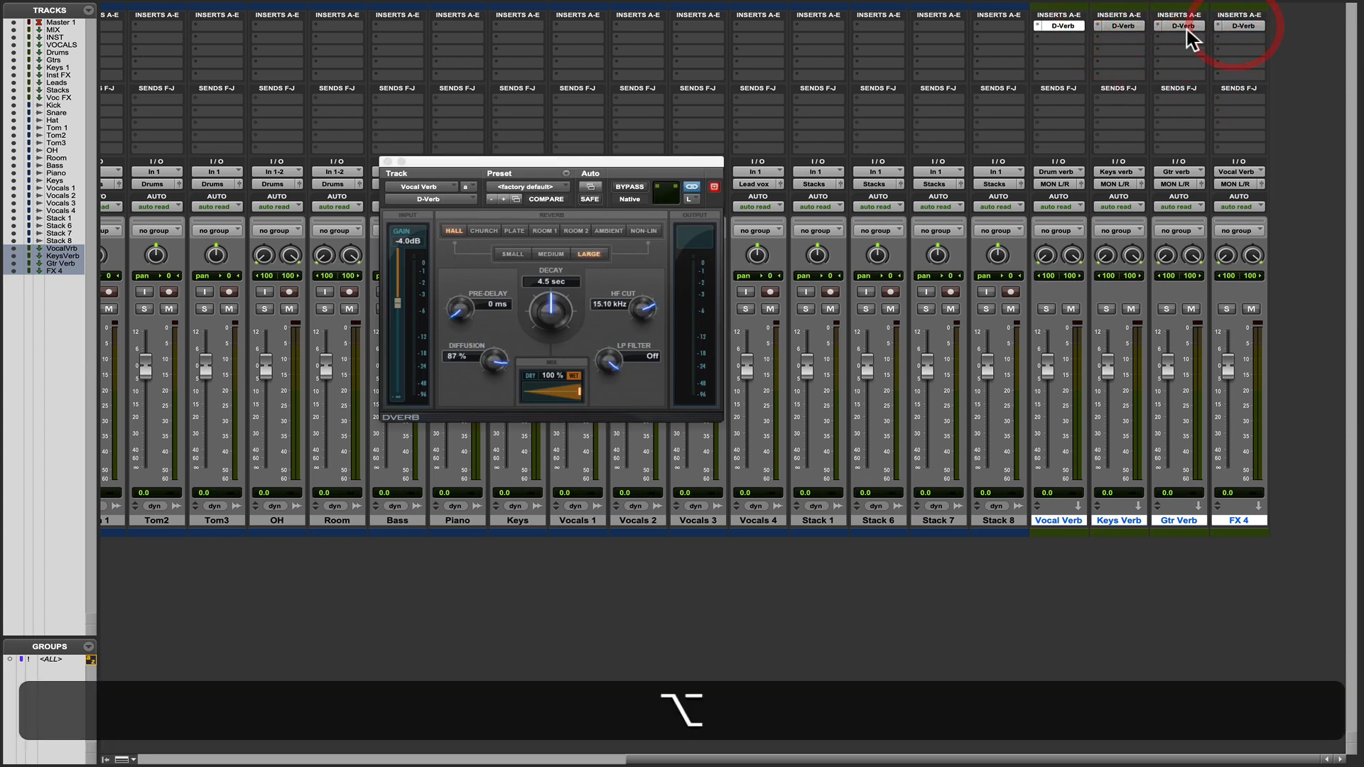
pyautogui.click(388, 162)
# Add sends to the Drum verb (Stereo) bus on the Snare and Tom 1 tracks.
pyautogui.hscroll(-10, 257, 470)
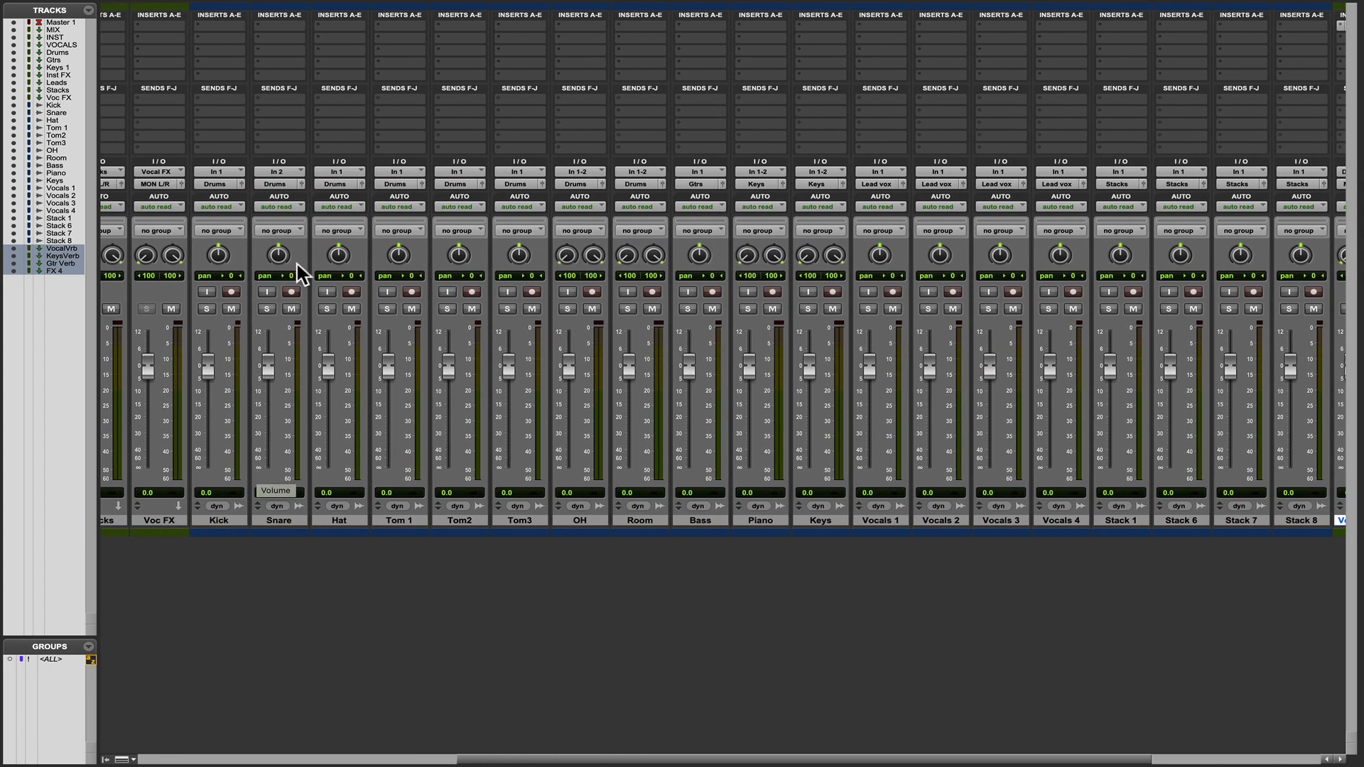
pyautogui.click(264, 103)
pyautogui.moveTo(284, 112)
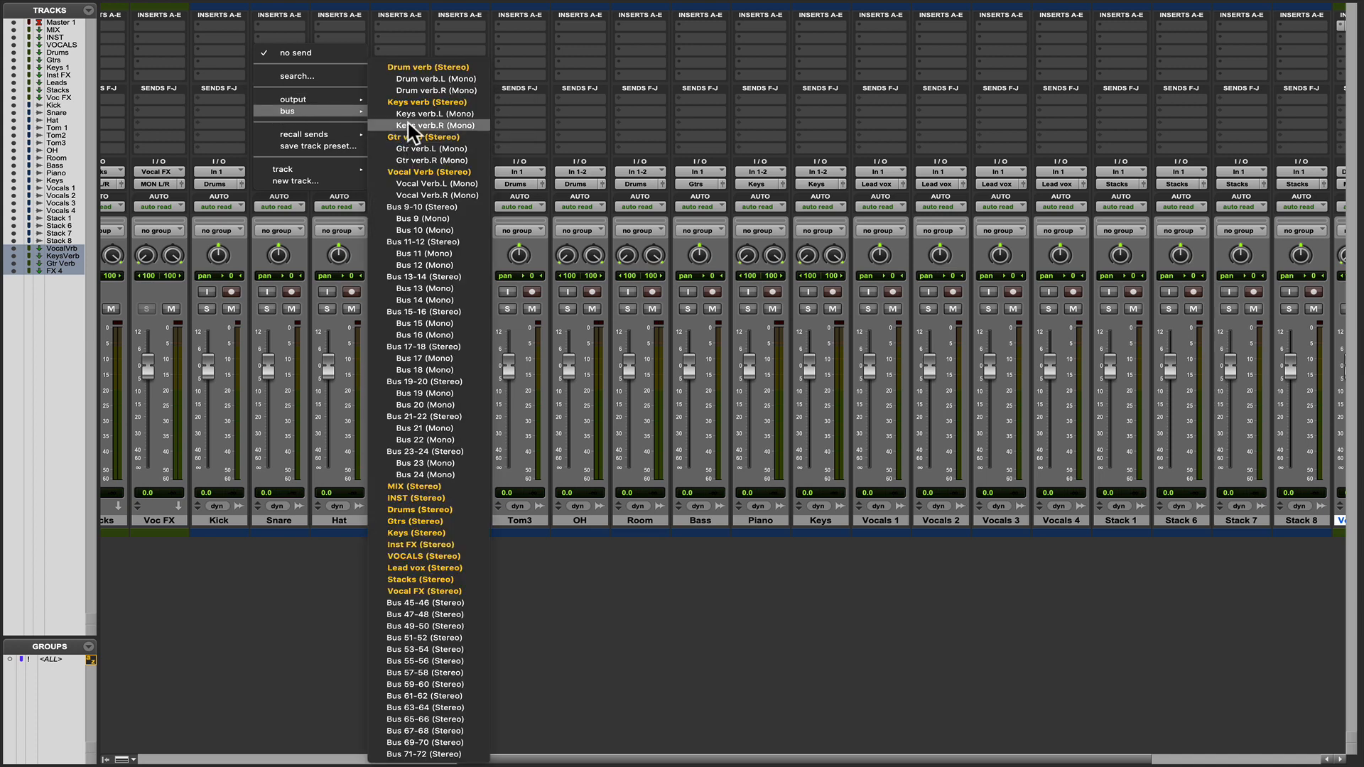
pyautogui.click(412, 67)
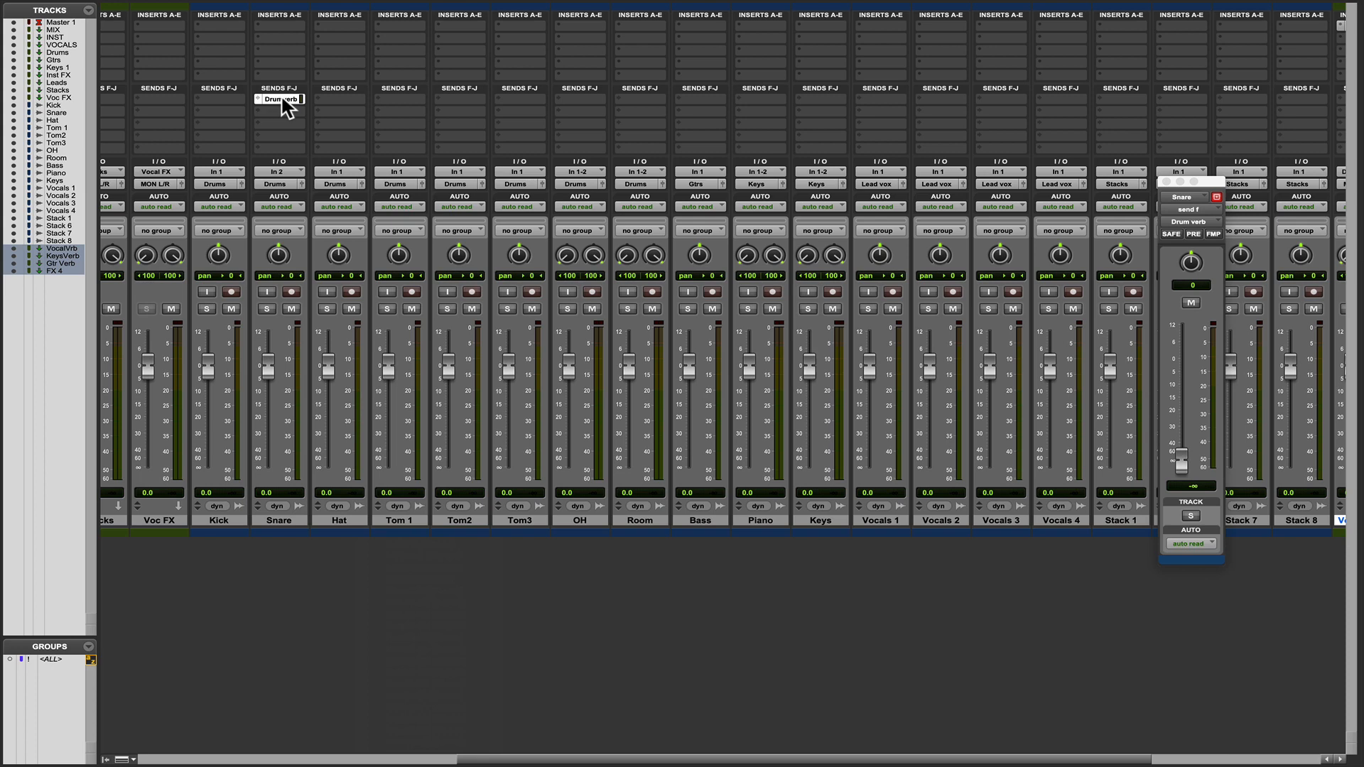
pyautogui.click(256, 97)
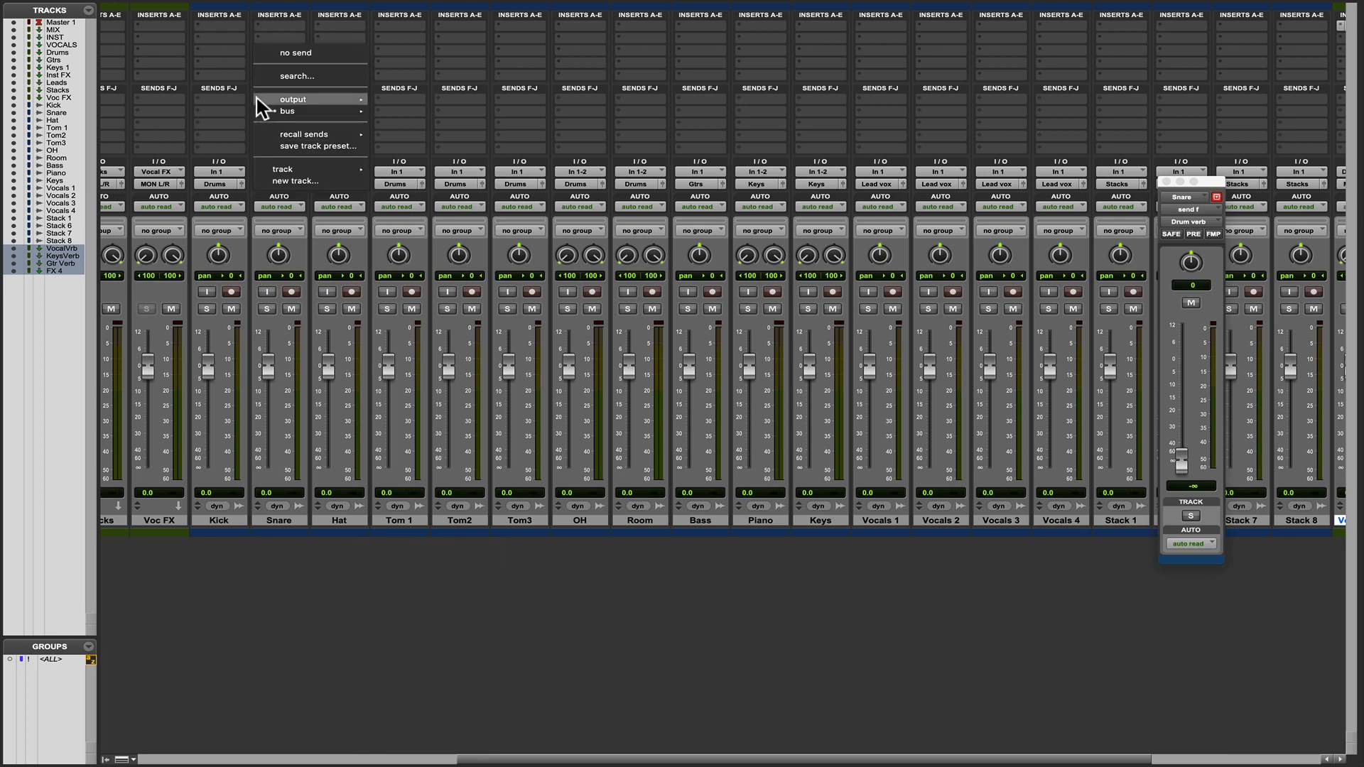
pyautogui.moveTo(257, 99)
pyautogui.moveTo(317, 110)
pyautogui.click(420, 67)
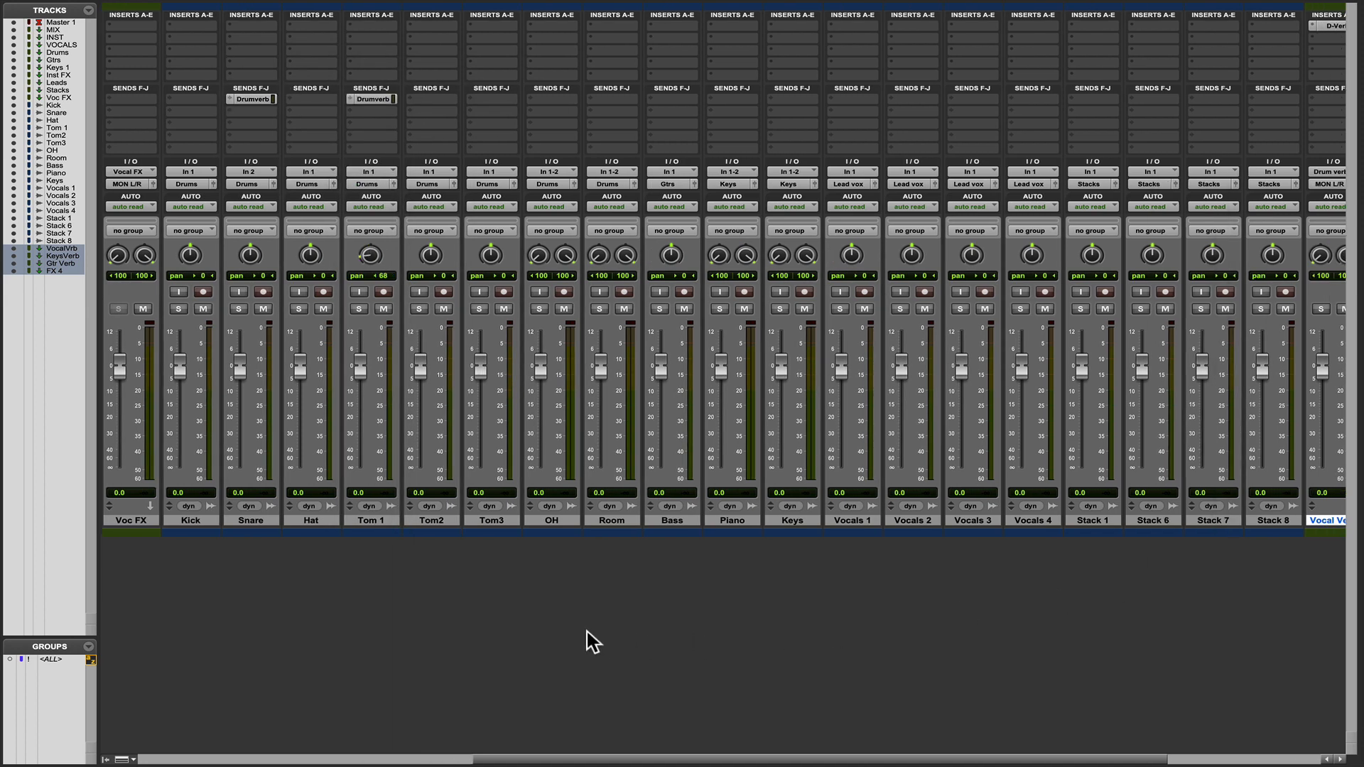
pyautogui.hscroll(5, 735, 529)
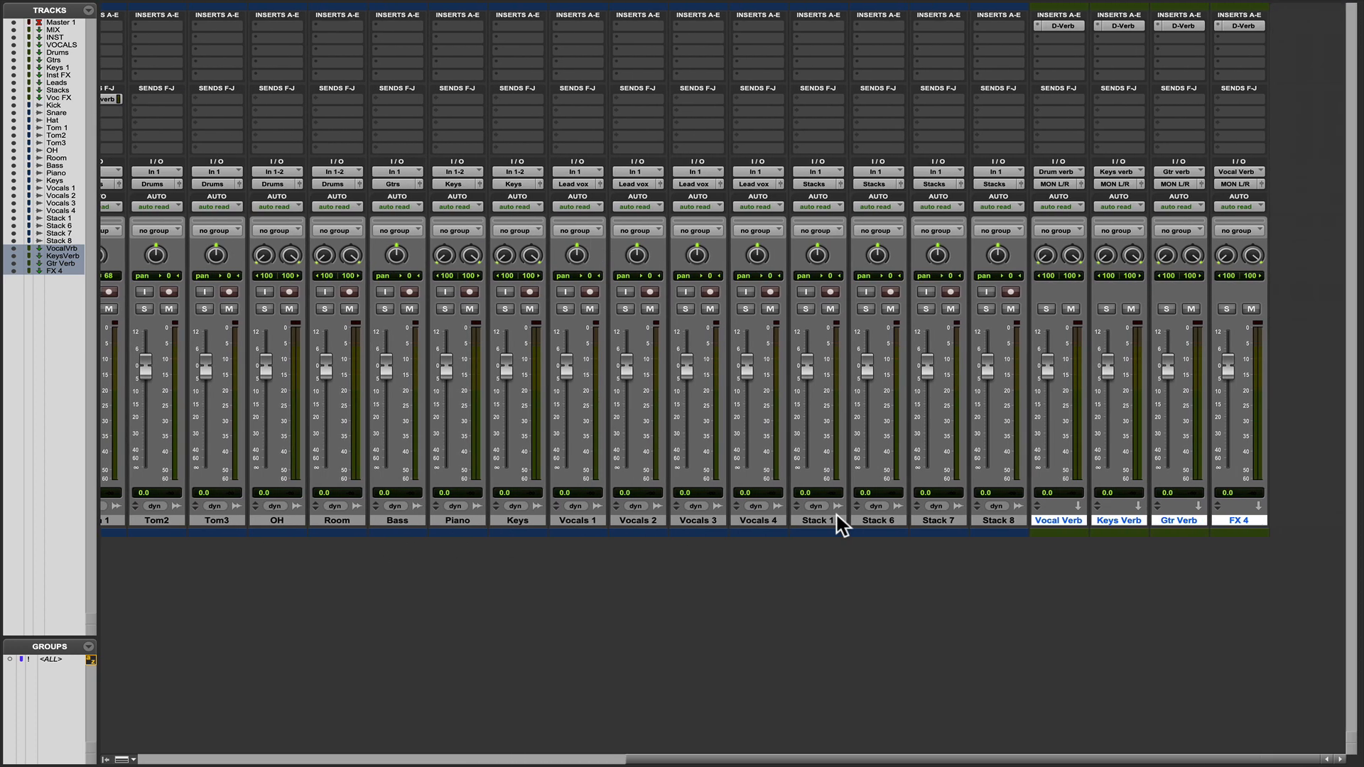
pyautogui.hscroll(-3, 838, 522)
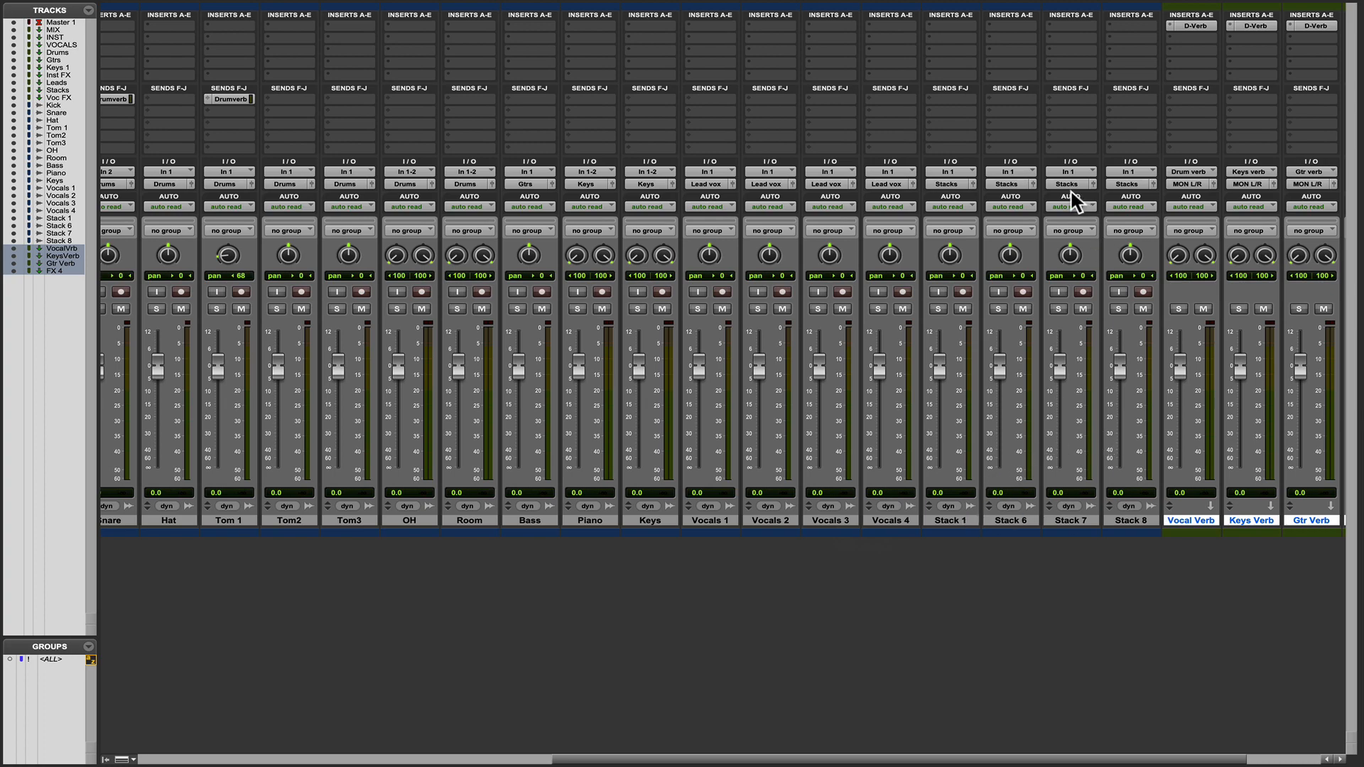
pyautogui.hscroll(-15, 962, 189)
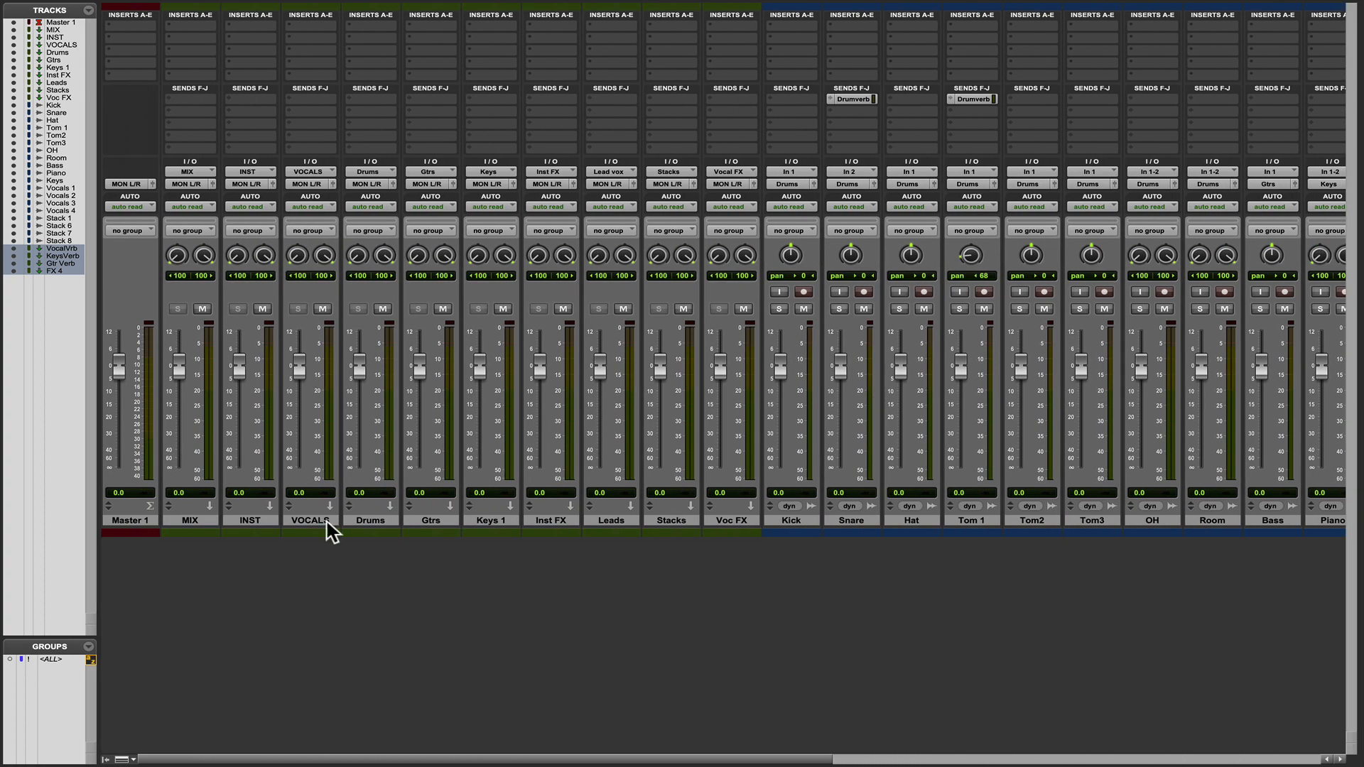
pyautogui.hscroll(12, 794, 446)
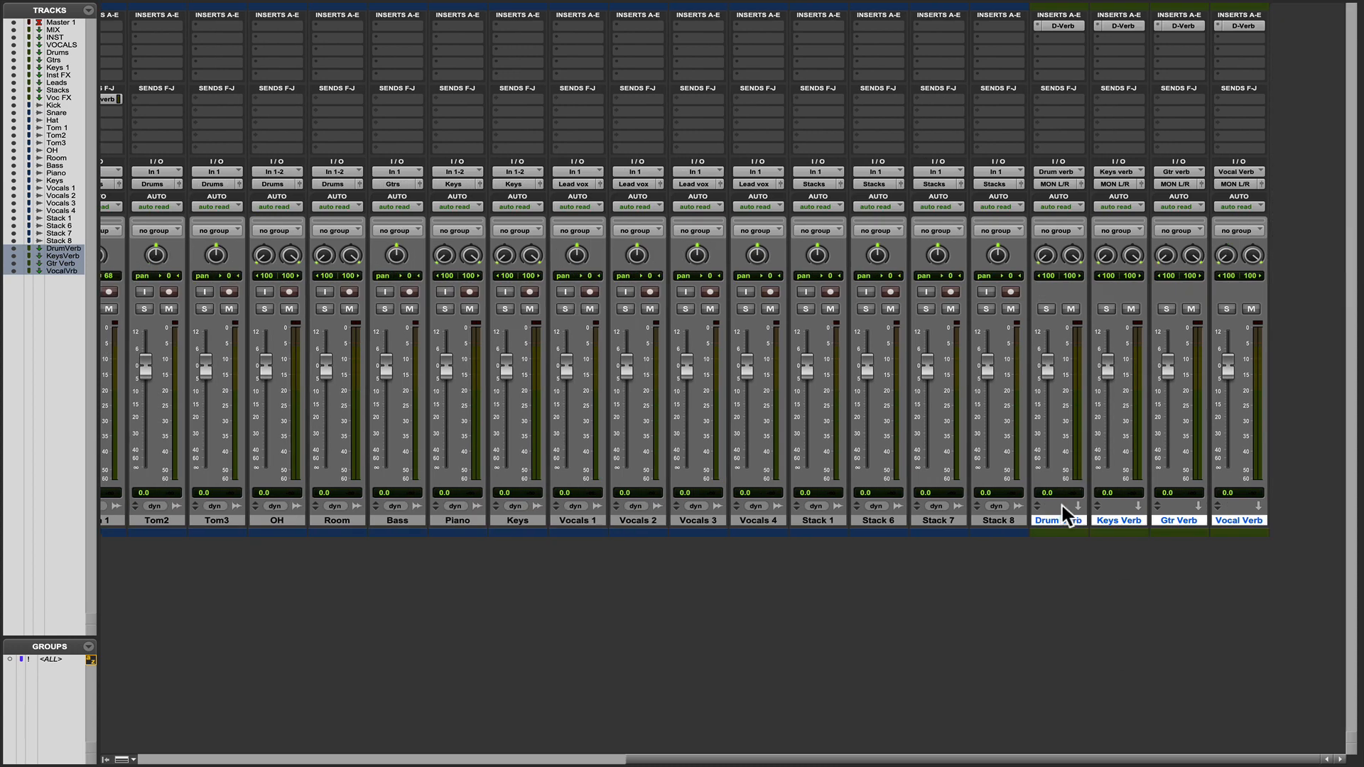
pyautogui.click(1062, 550)
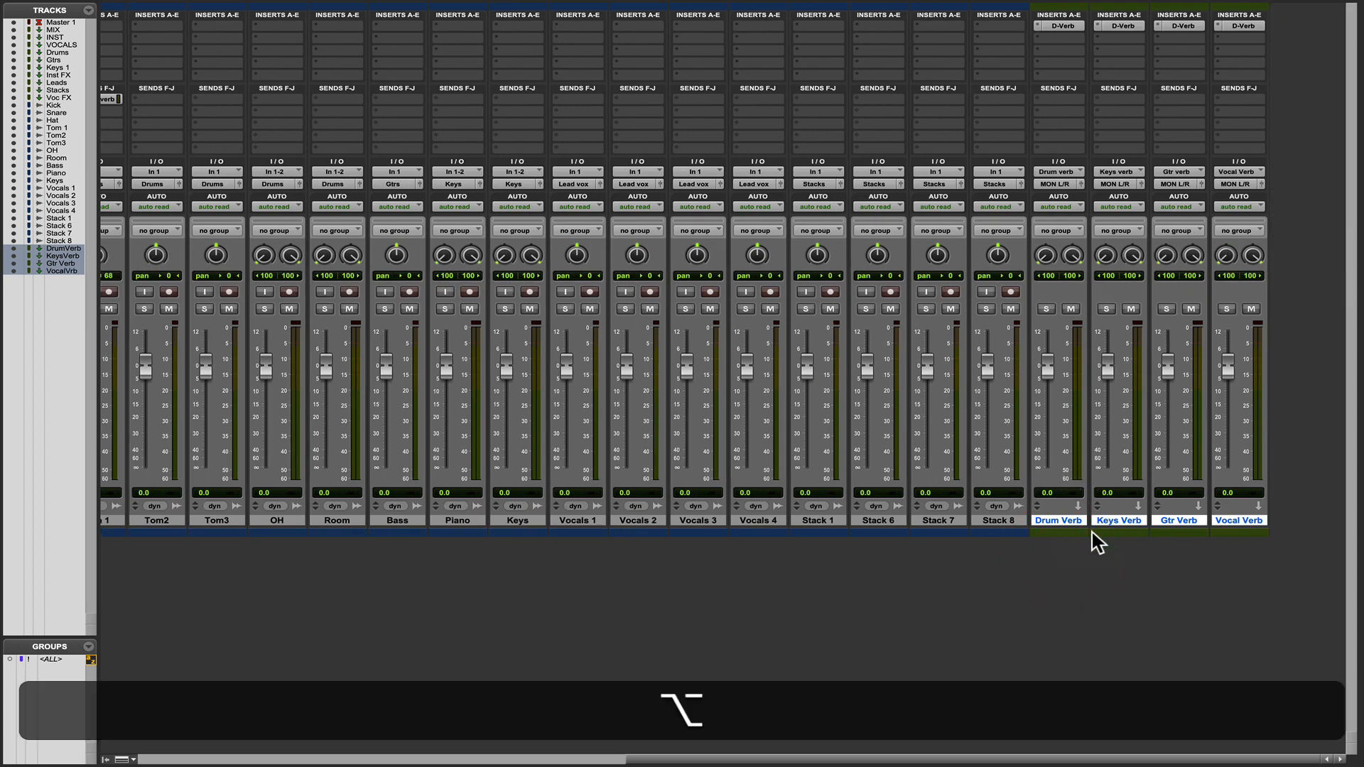
pyautogui.keyDown('ctrl'); pyautogui.click(1058, 521); pyautogui.keyUp('ctrl')
pyautogui.click(1021, 560)
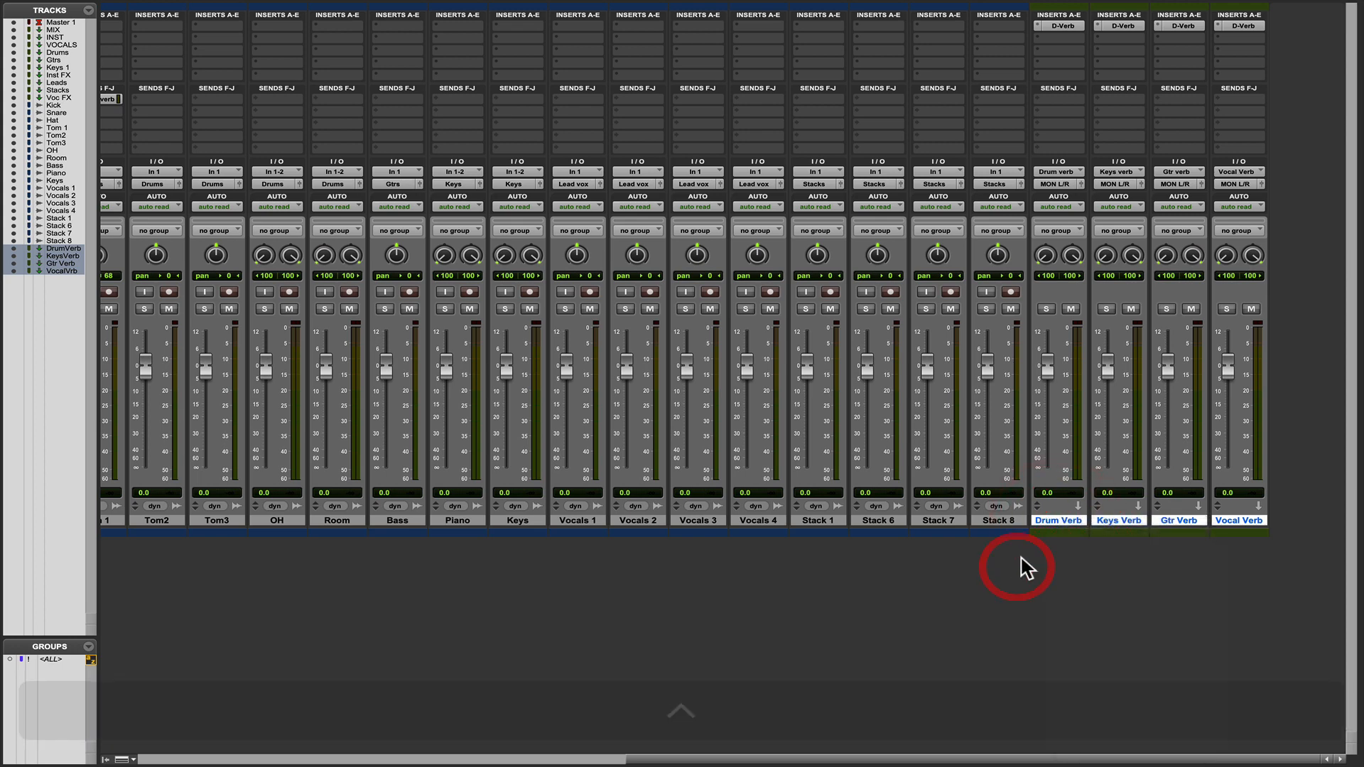
# Route the Drum Verb output to the Drums (Stereo) bus and the Keys Verb output to the Keys (Stereo) bus.
pyautogui.keyDown('alt'); pyautogui.click(1058, 520); pyautogui.keyUp('alt')
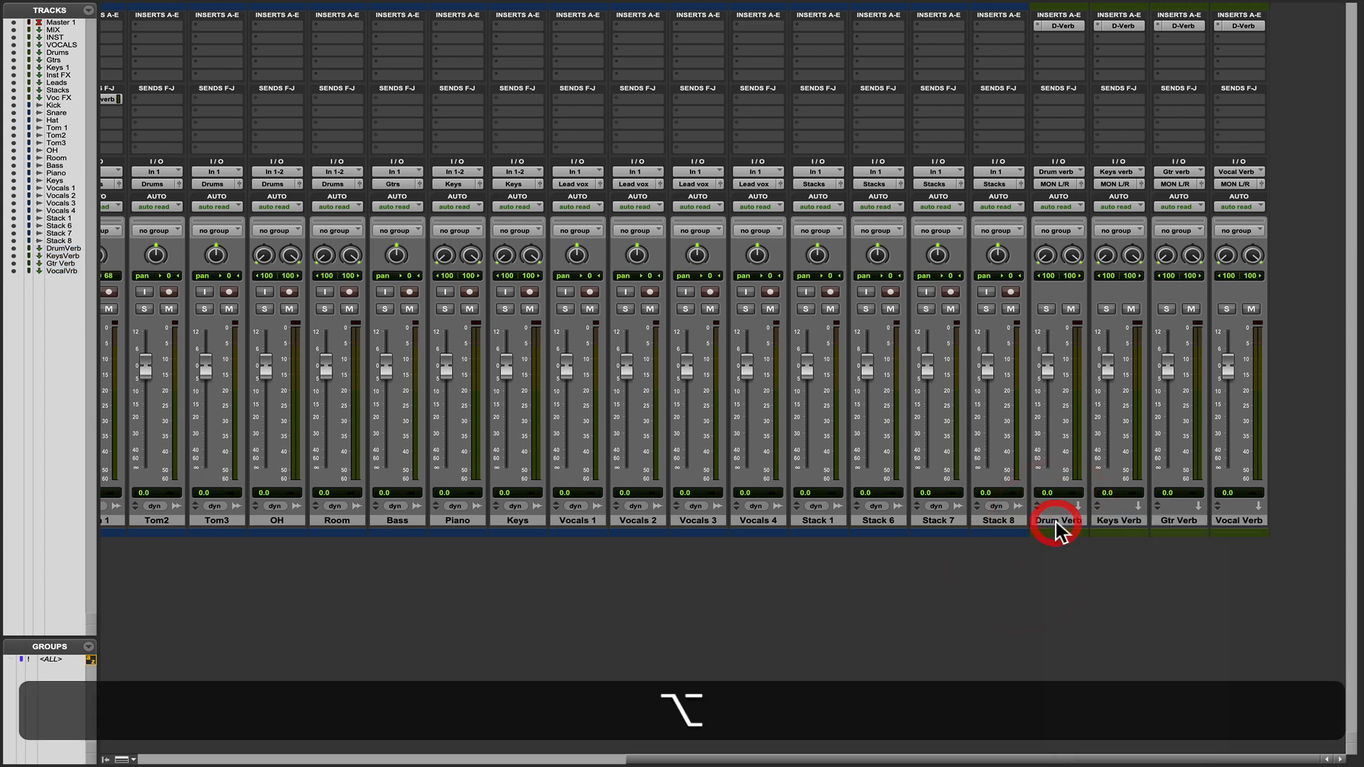
pyautogui.click(1055, 185)
pyautogui.moveTo(1063, 197)
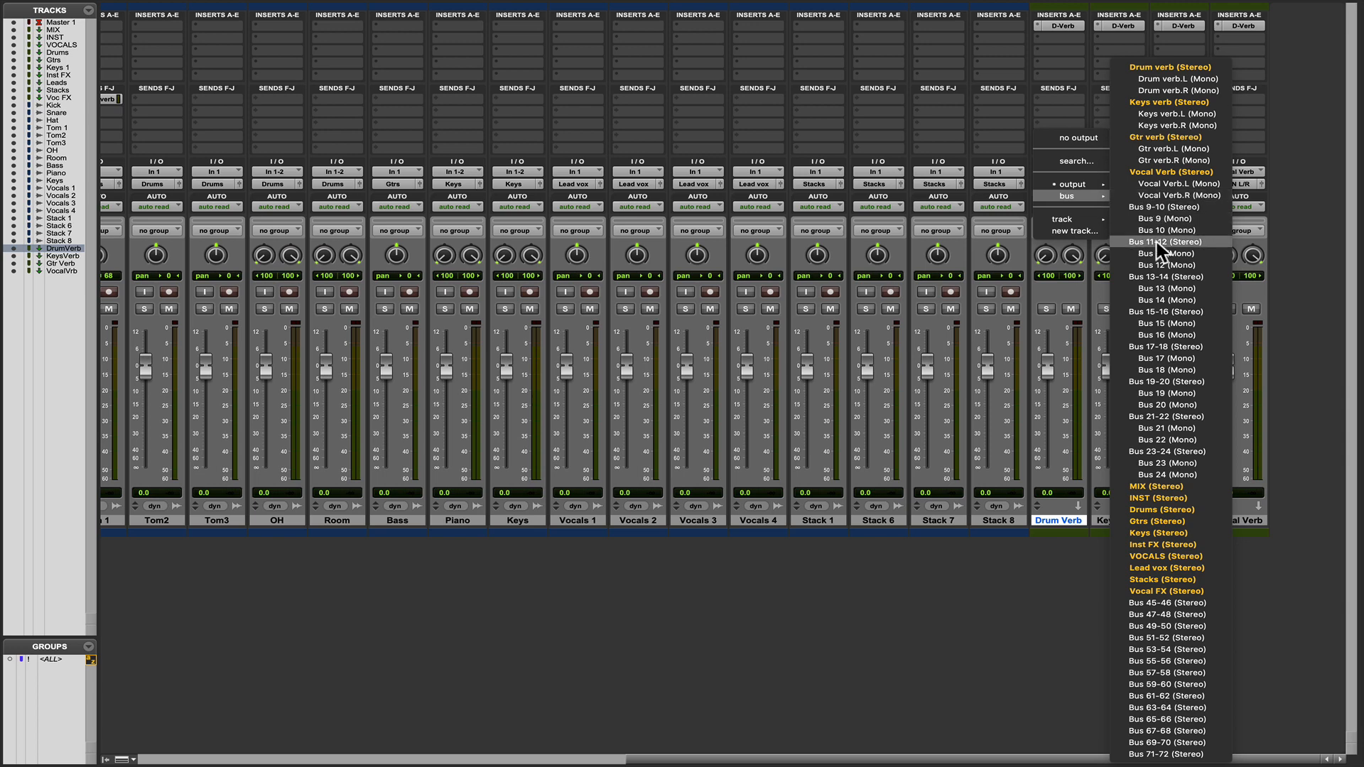
pyautogui.click(1153, 512)
pyautogui.click(1117, 520)
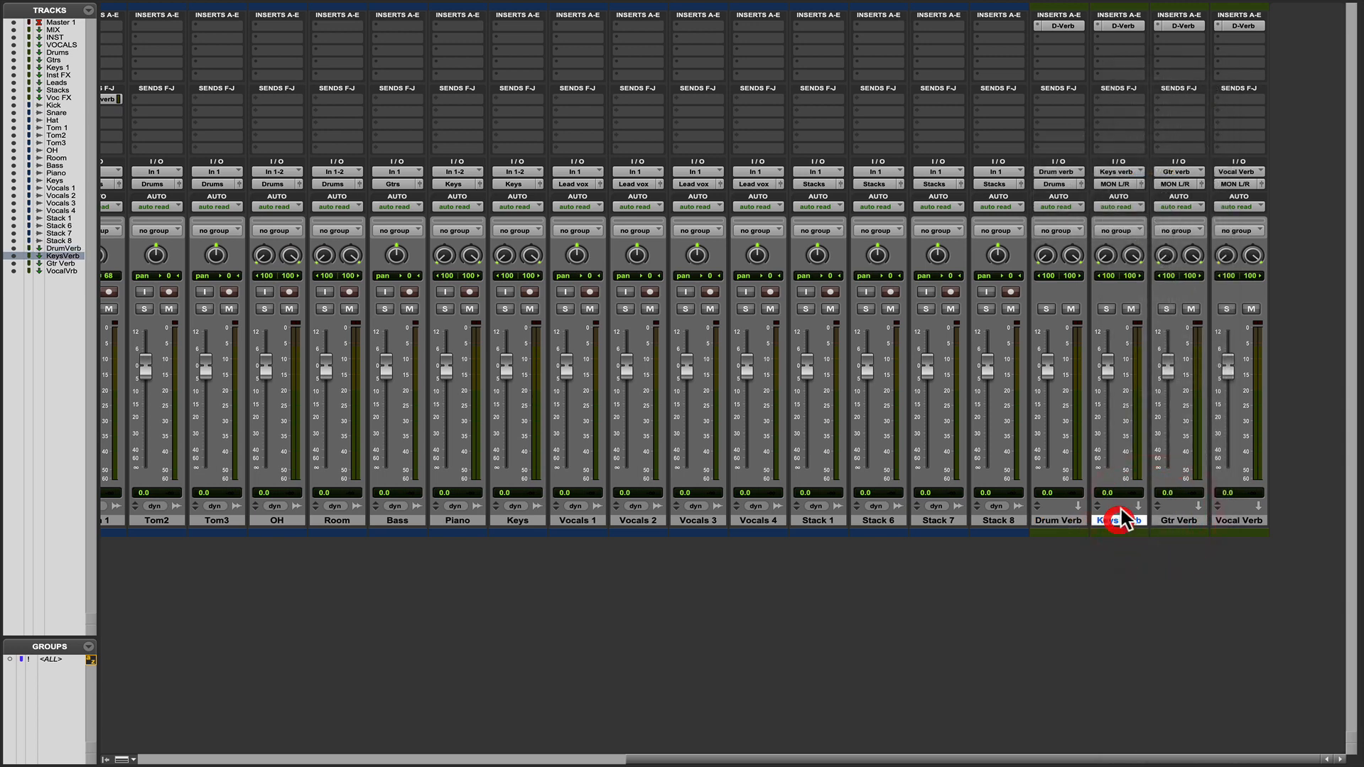
pyautogui.click(1121, 185)
pyautogui.moveTo(1132, 196)
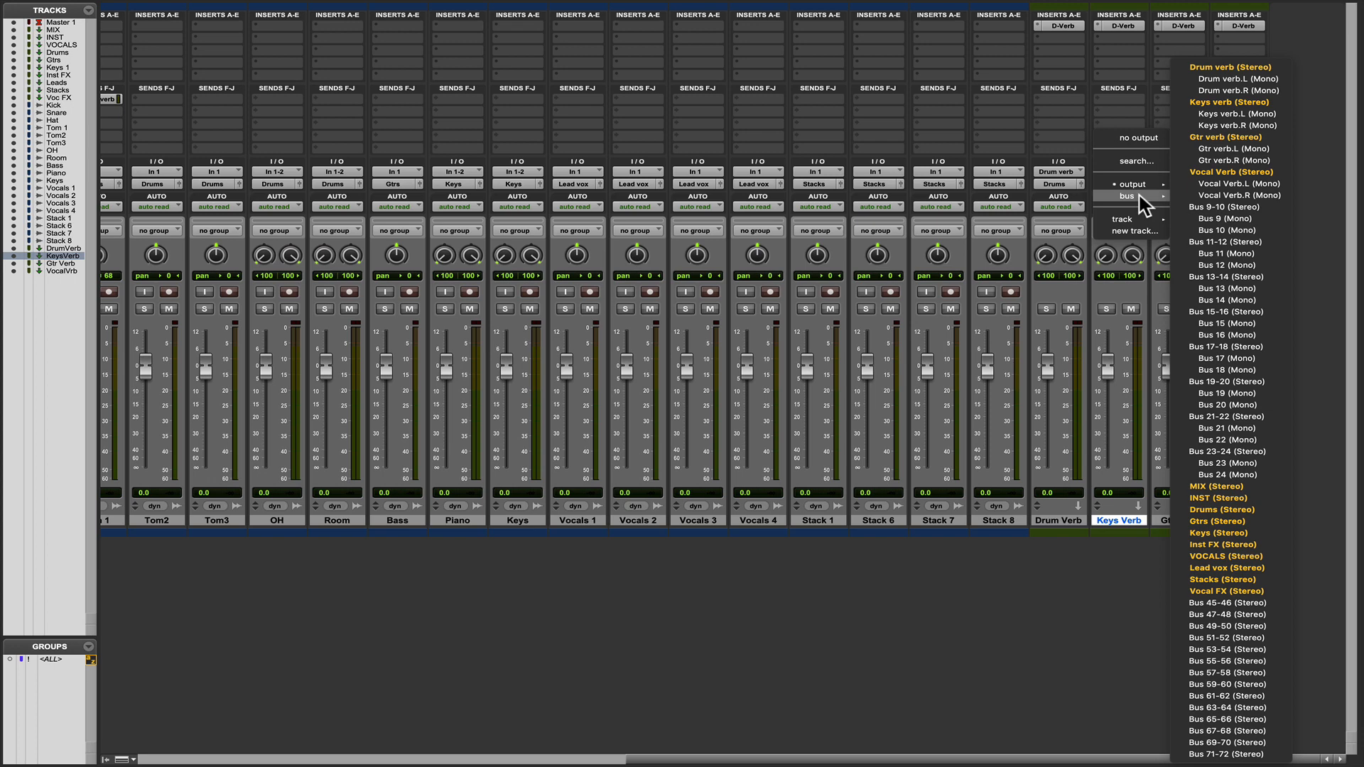
pyautogui.click(1200, 533)
# Route the Gtr Verb output to the Gtrs (Stereo) bus and the Vocal Verb output to the VOCALS (Stereo) bus.
pyautogui.click(1181, 184)
pyautogui.moveTo(1194, 196)
pyautogui.click(1272, 522)
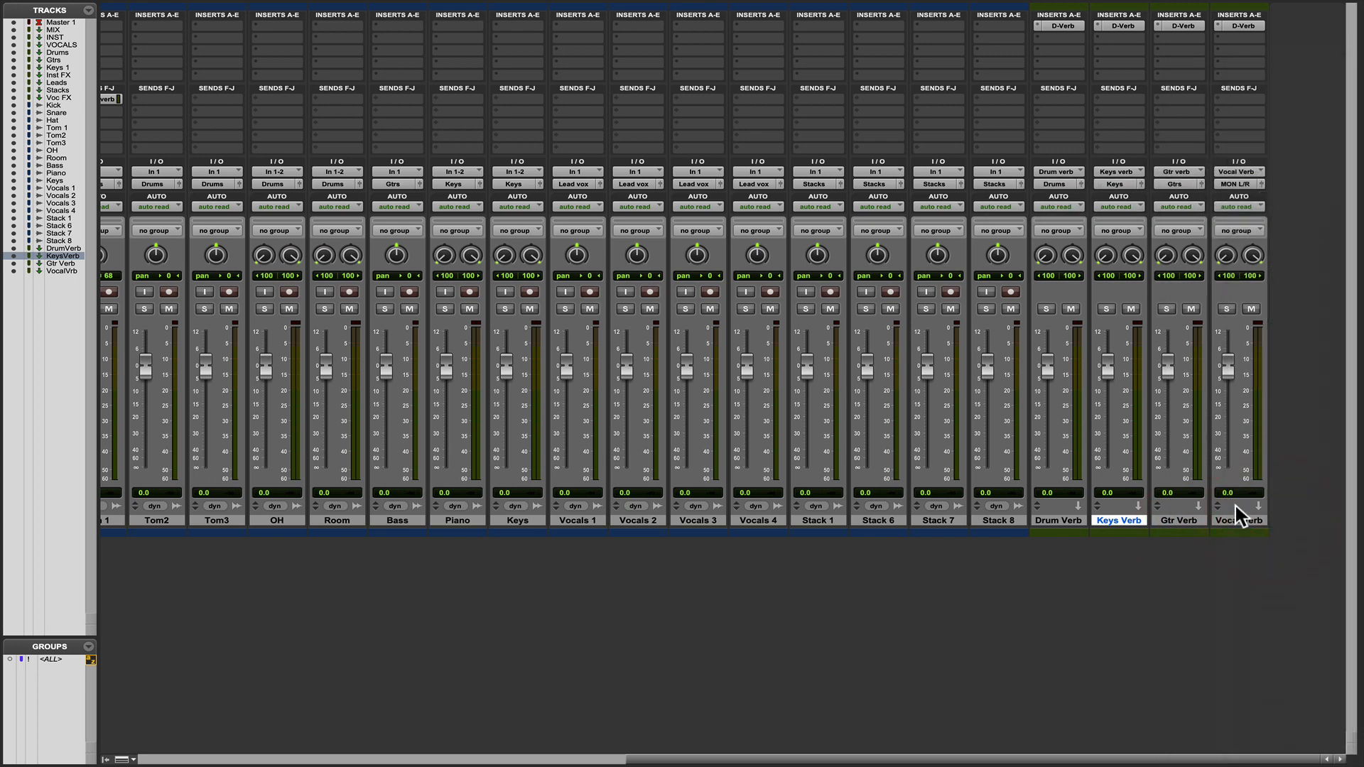
pyautogui.click(1239, 184)
pyautogui.moveTo(1244, 196)
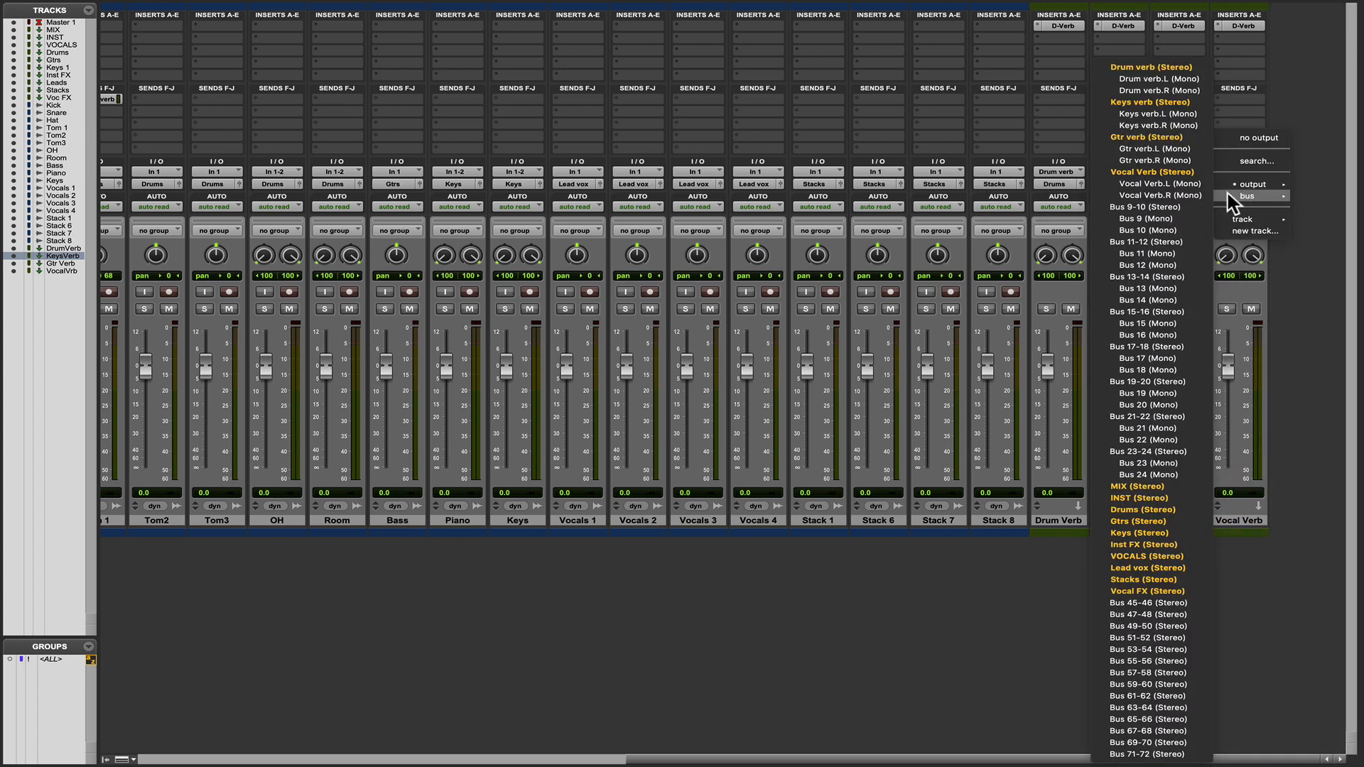
pyautogui.click(1126, 558)
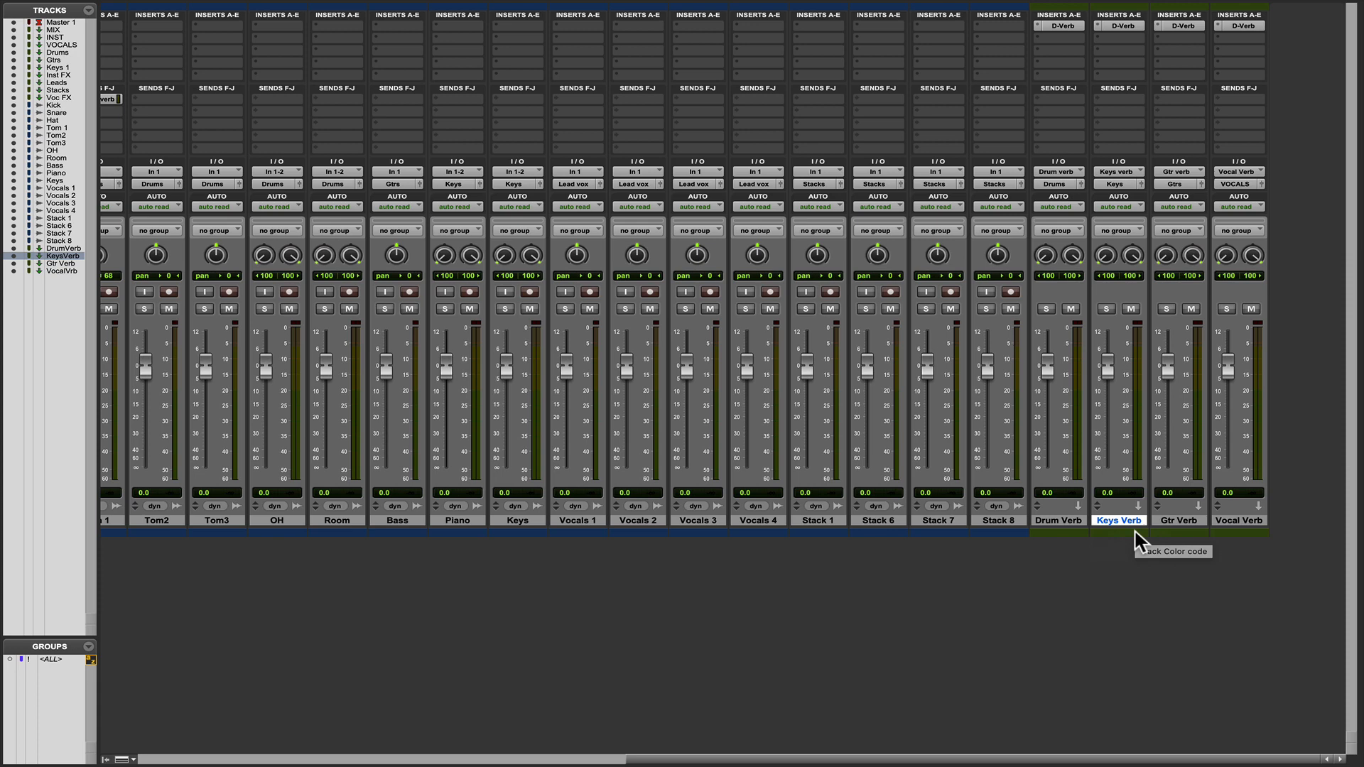
# Select the four aux tracks Drum Verb through Vocal Verb and move them between the Voc FX and Kick tracks.
pyautogui.click(1059, 521)
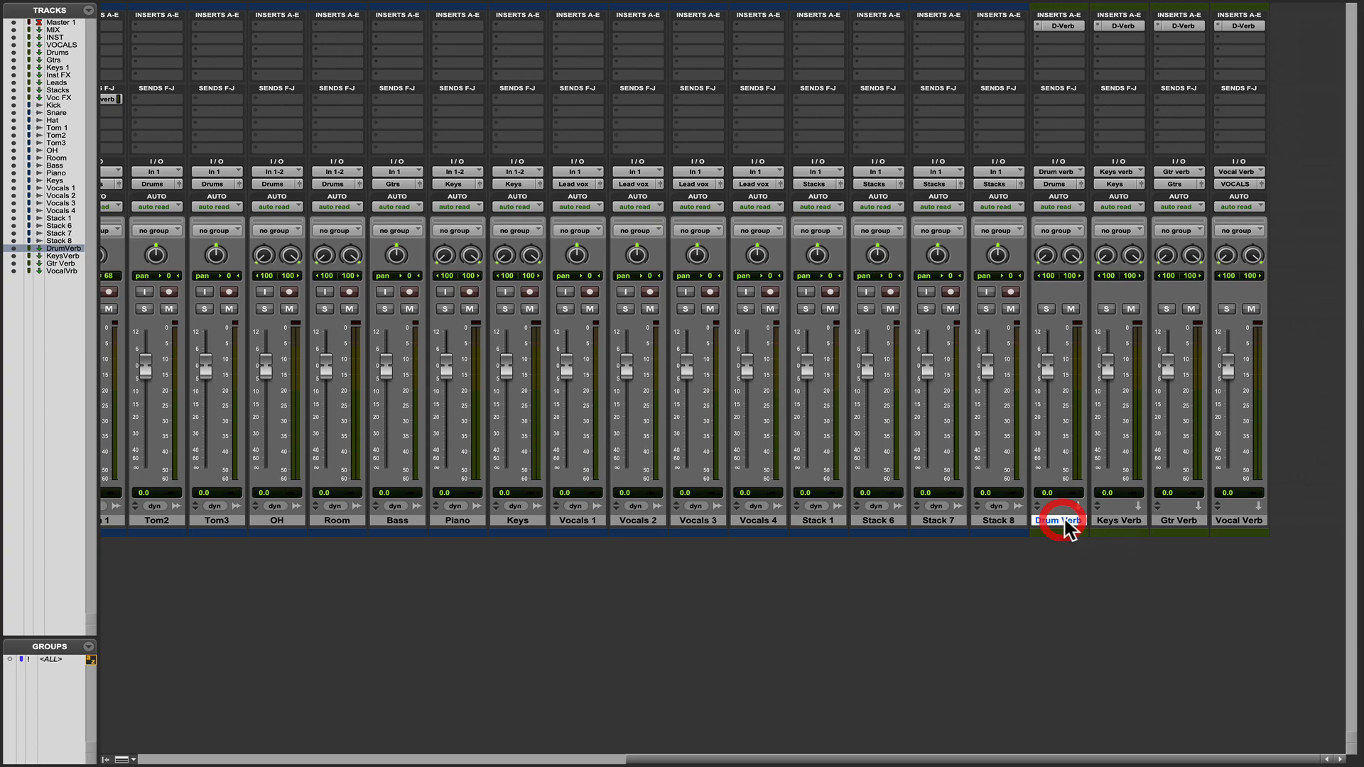
pyautogui.keyDown('shift'); pyautogui.click(1240, 522); pyautogui.keyUp('shift')
pyautogui.moveTo(1044, 523); pyautogui.dragTo(768, 534)
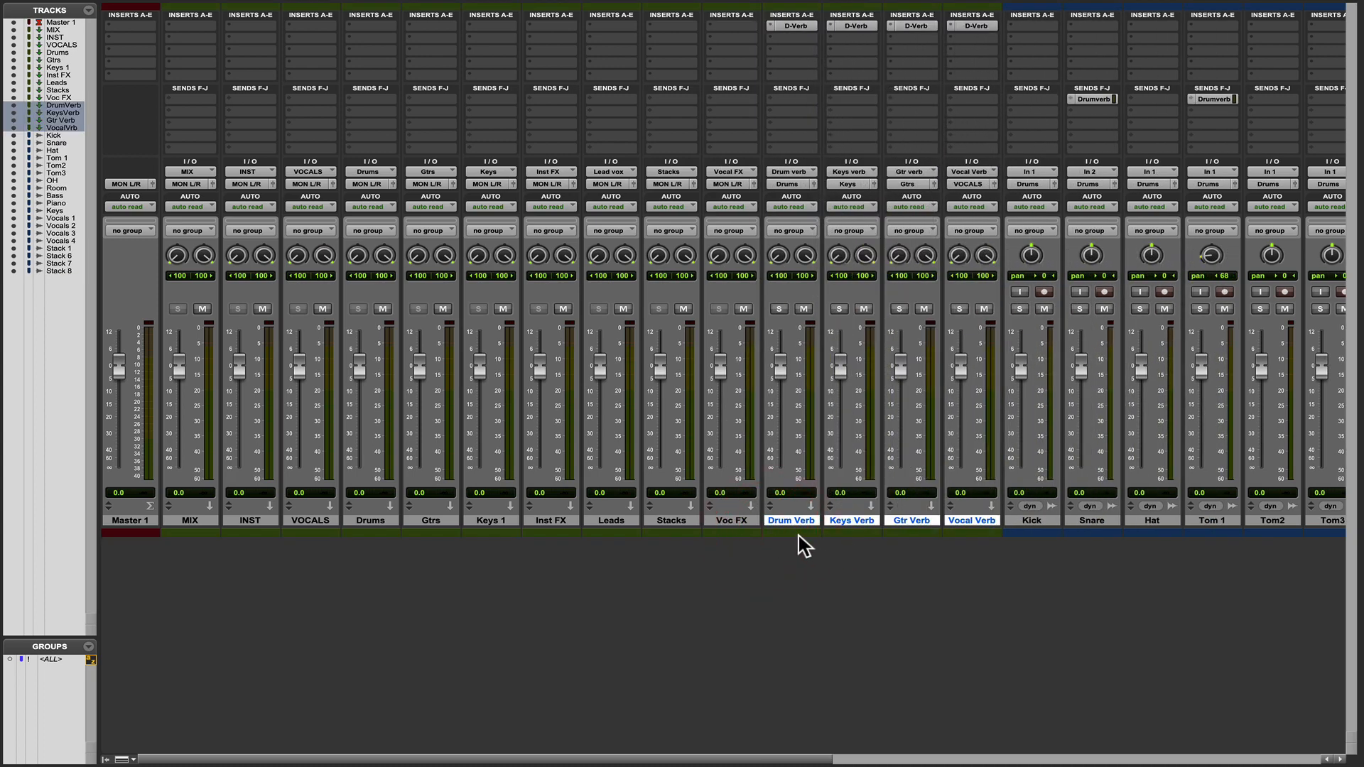
# Color the Drum Verb, Keys Verb, Gtr Verb and Vocal Verb tracks yellow.
pyautogui.doubleClick(799, 534)
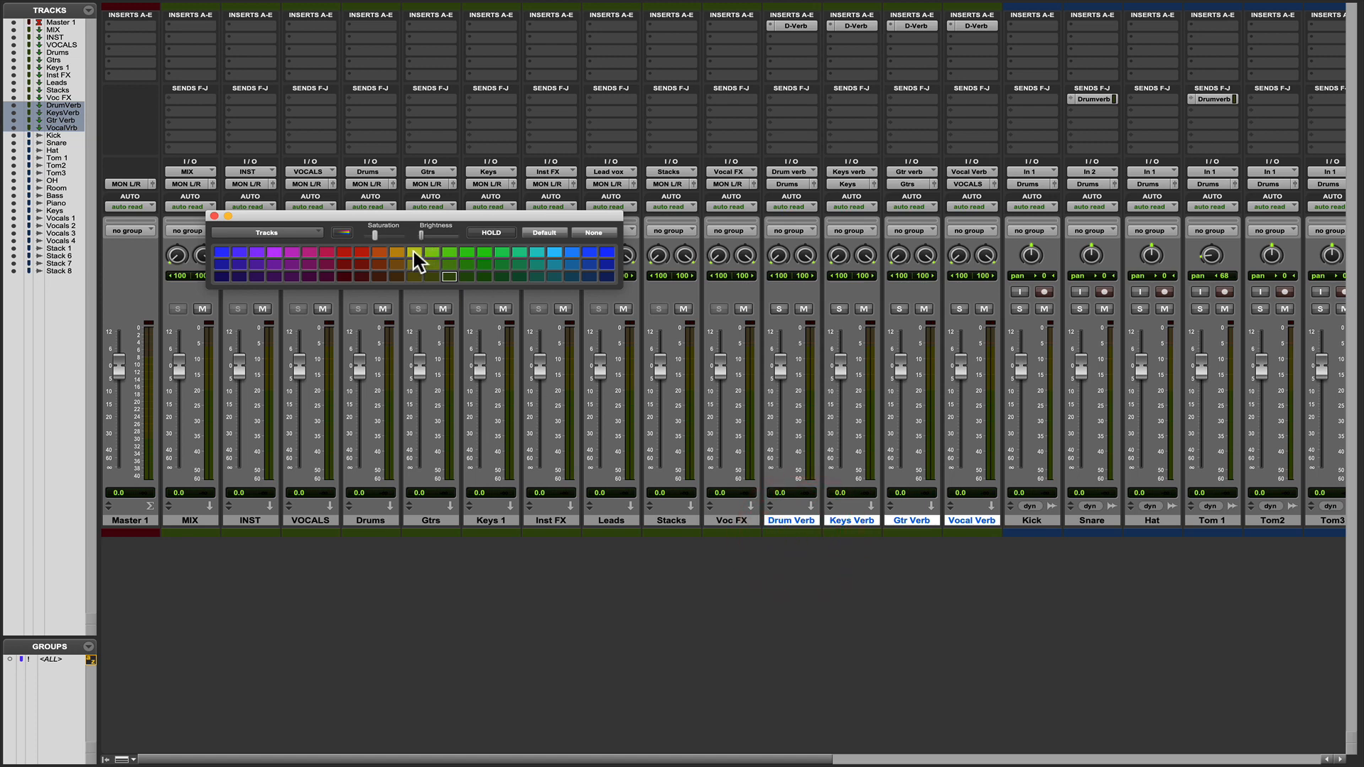
pyautogui.click(413, 252)
pyautogui.click(834, 590)
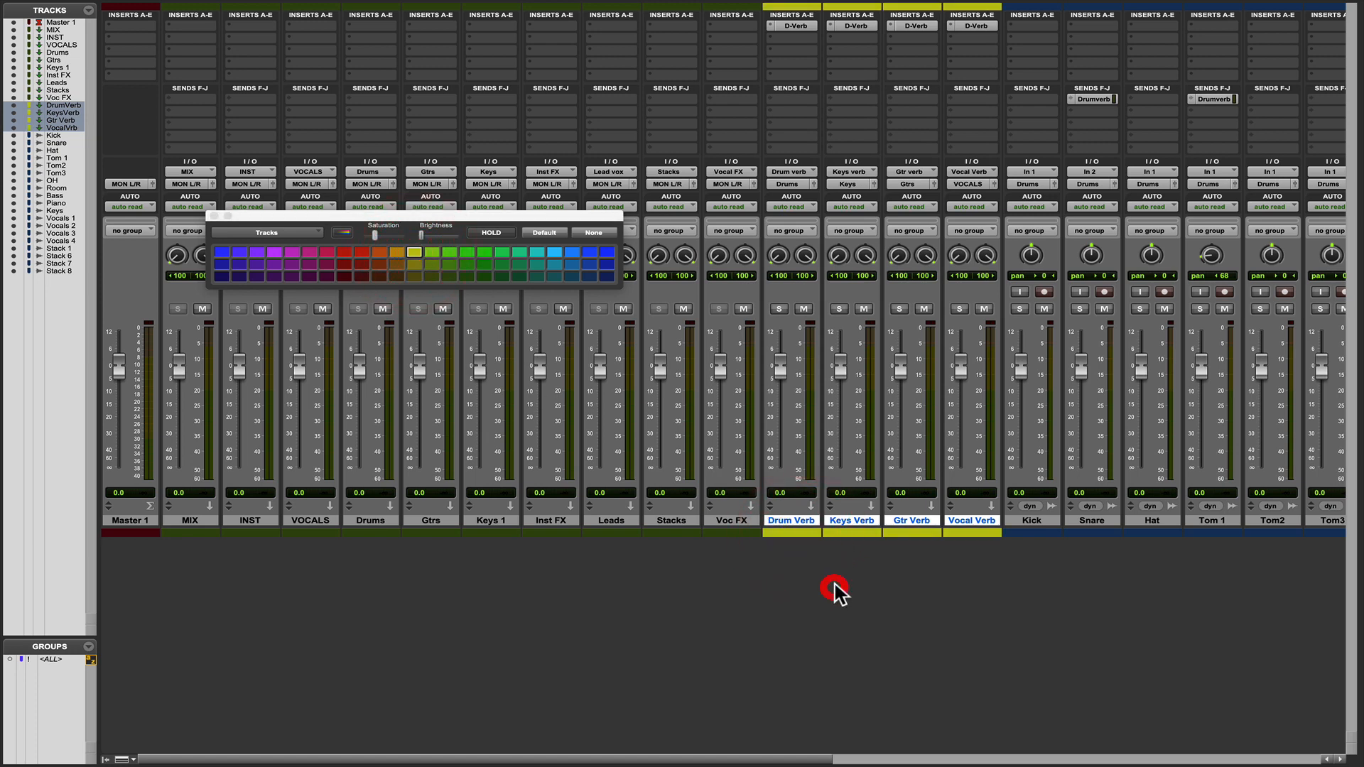
# Review the mixer's track groups from the MIX aux through the reverb auxes to the vocal tracks, and close the color palette.
pyautogui.click(189, 520)
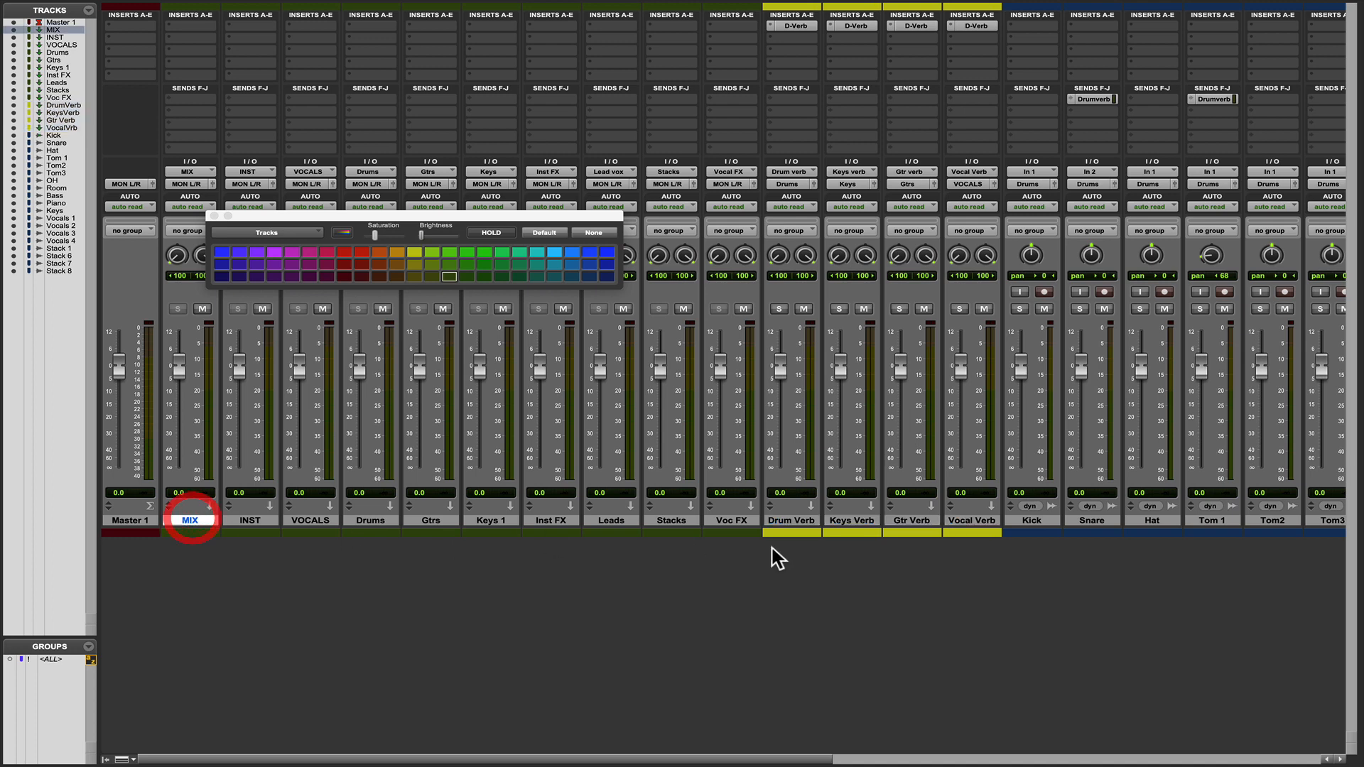
pyautogui.click(732, 520)
pyautogui.click(793, 520)
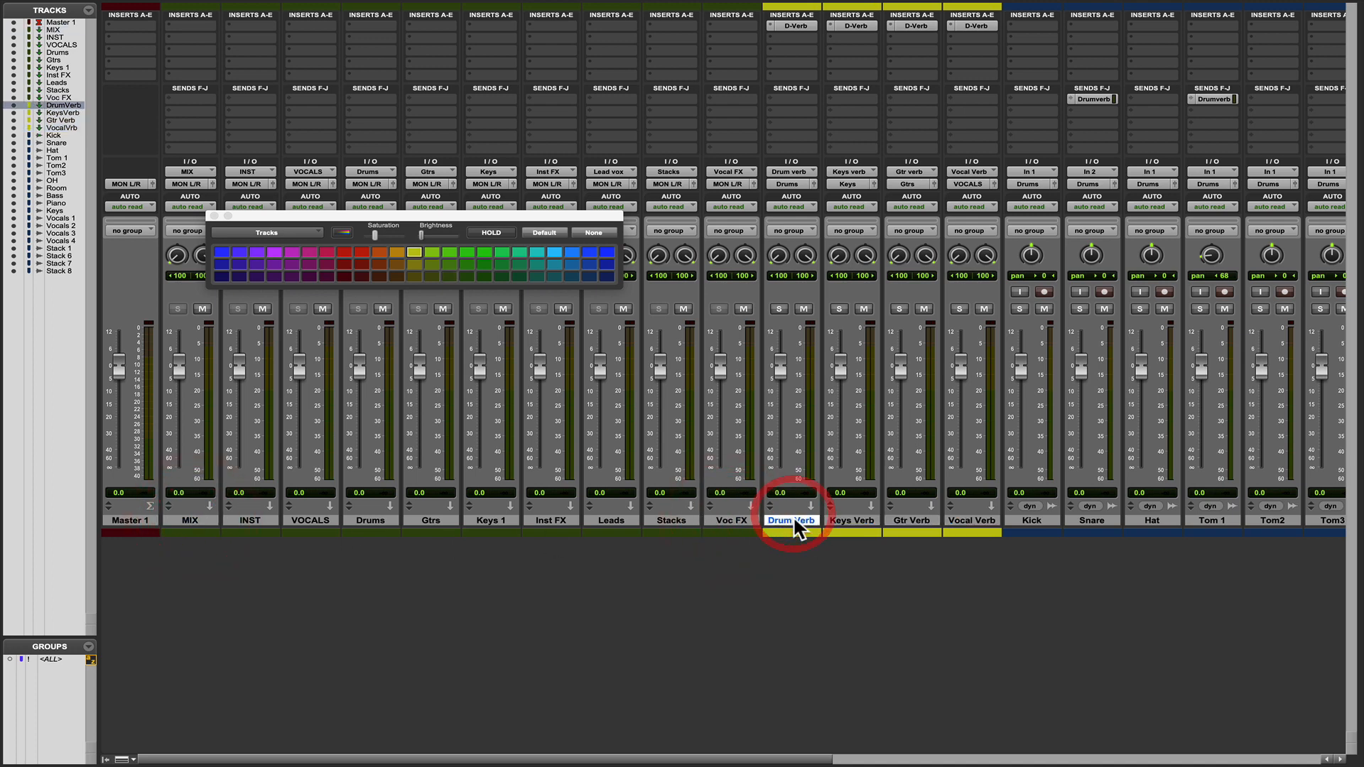
pyautogui.click(973, 520)
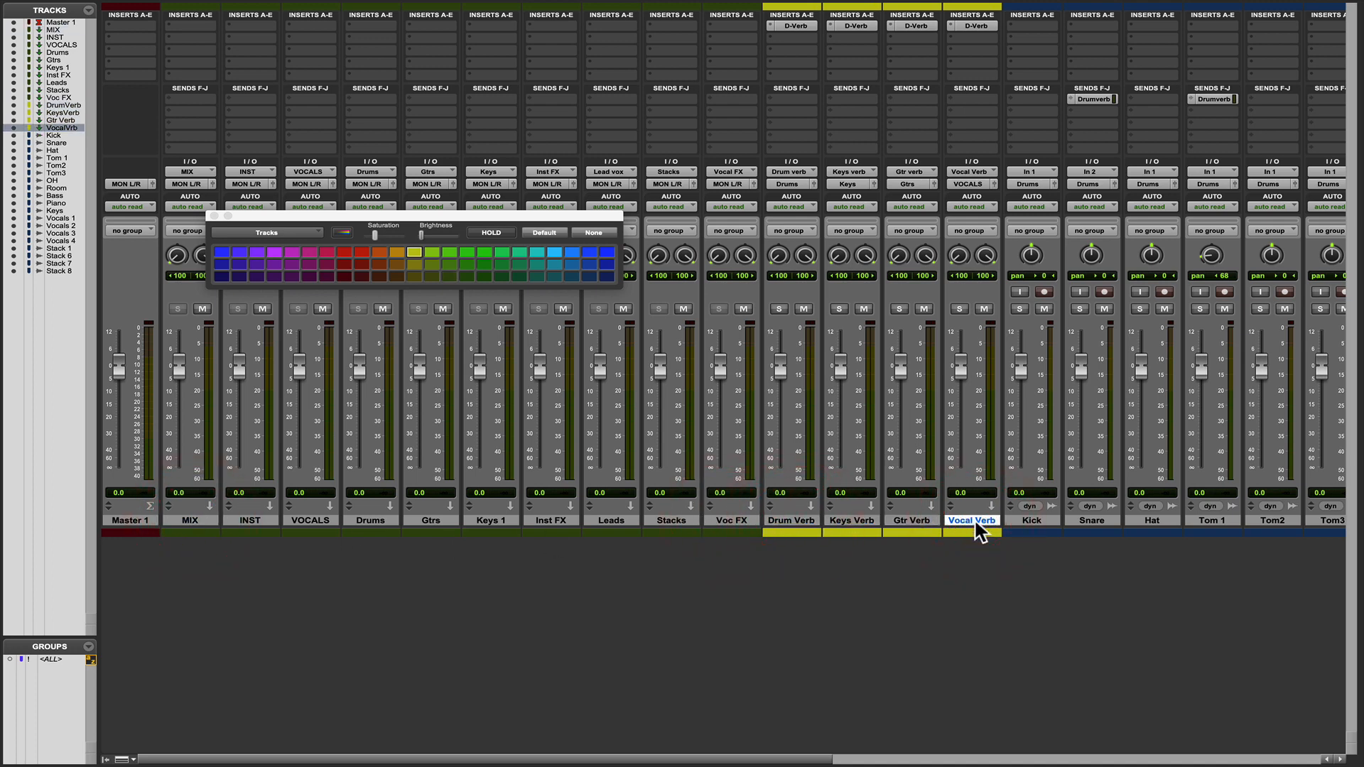
pyautogui.hscroll(5, 978, 532)
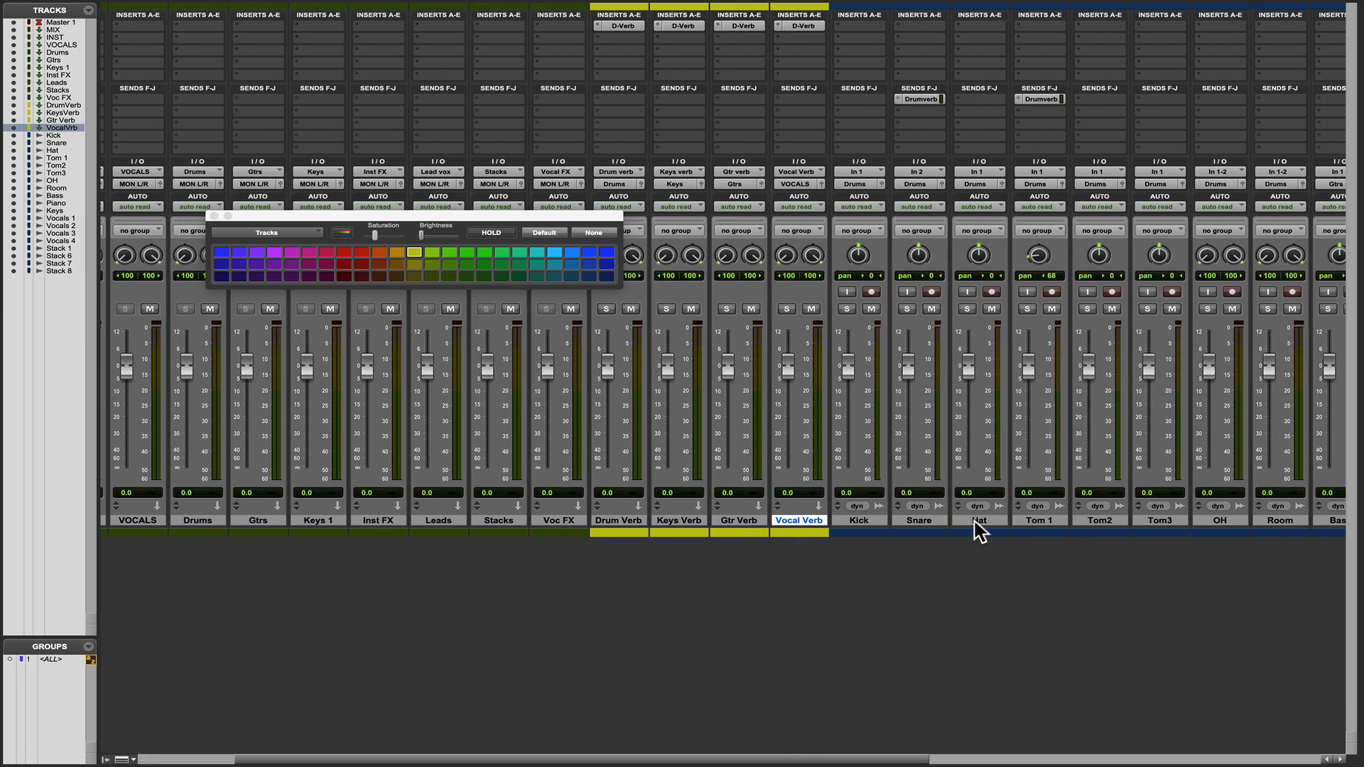
pyautogui.hscroll(10, 902, 585)
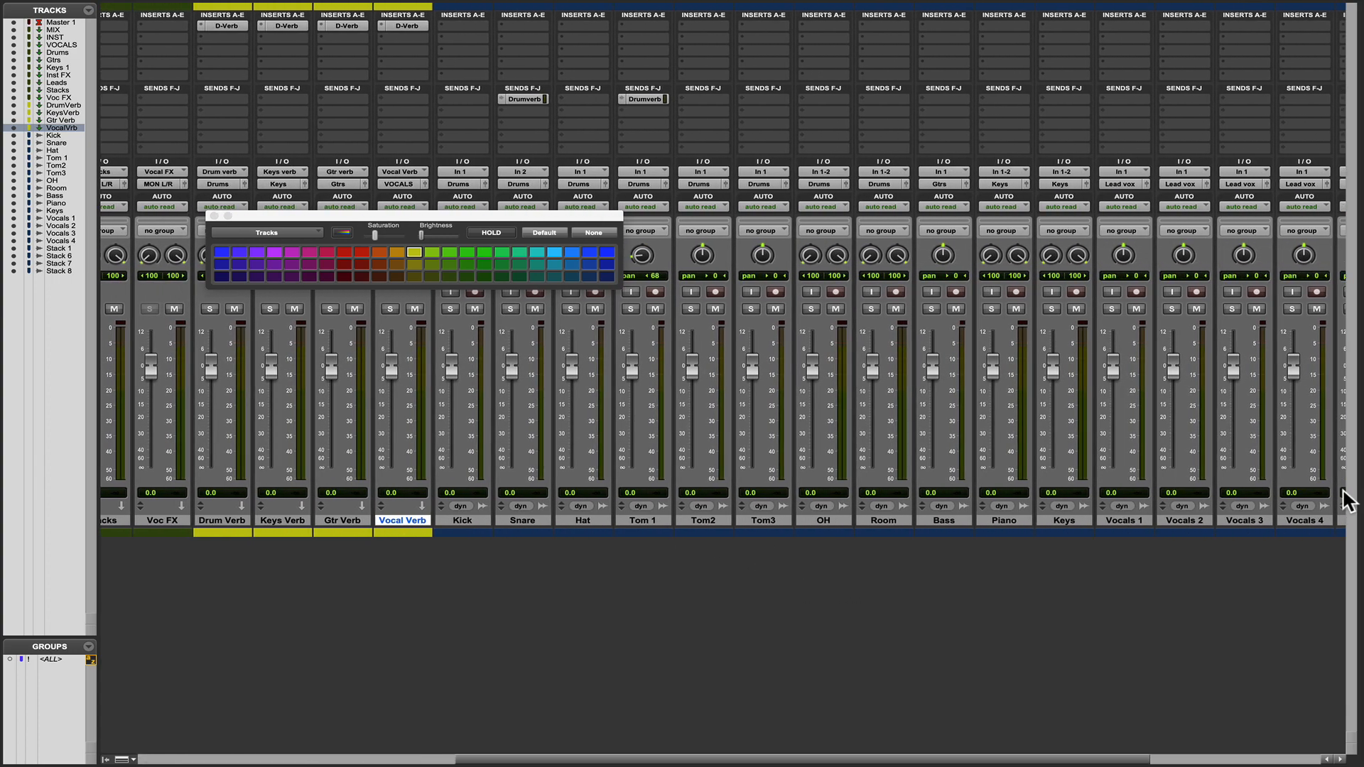
pyautogui.hscroll(-7, 918, 483)
pyautogui.hscroll(-7, 921, 490)
pyautogui.hscroll(6, 1054, 489)
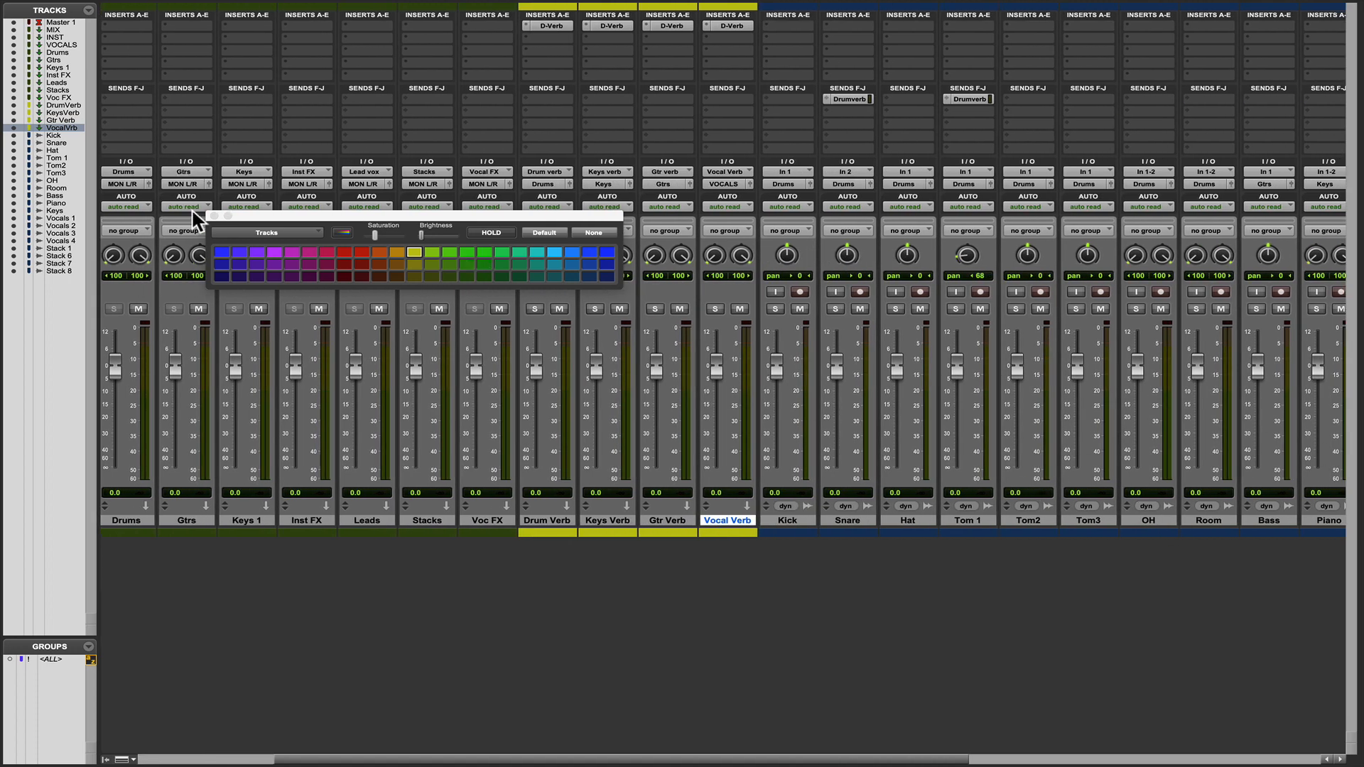
pyautogui.click(213, 216)
pyautogui.hscroll(-4, 624, 458)
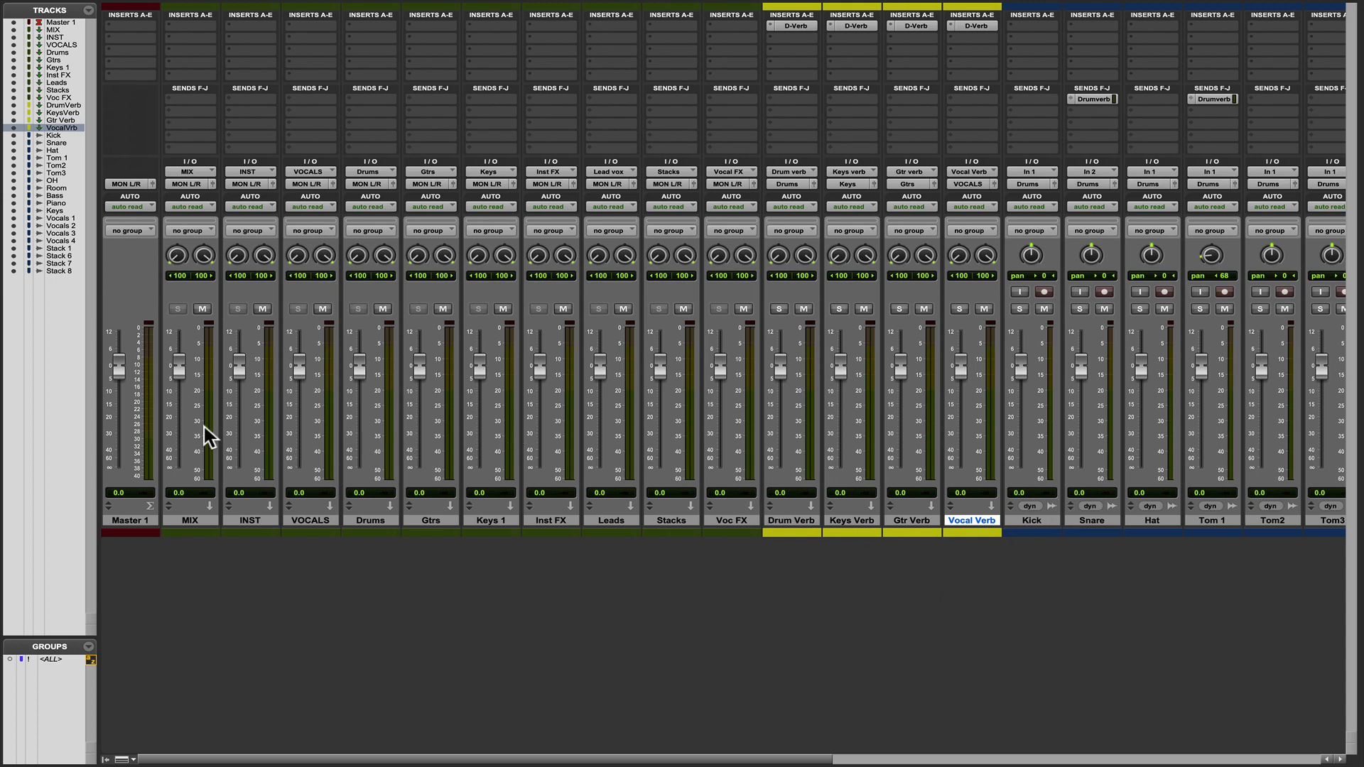
# Toggle the Drums mute and browse the multichannel Dynamics plug-ins available for an insert on the Drums aux.
pyautogui.click(384, 308)
pyautogui.click(351, 26)
pyautogui.moveTo(351, 26)
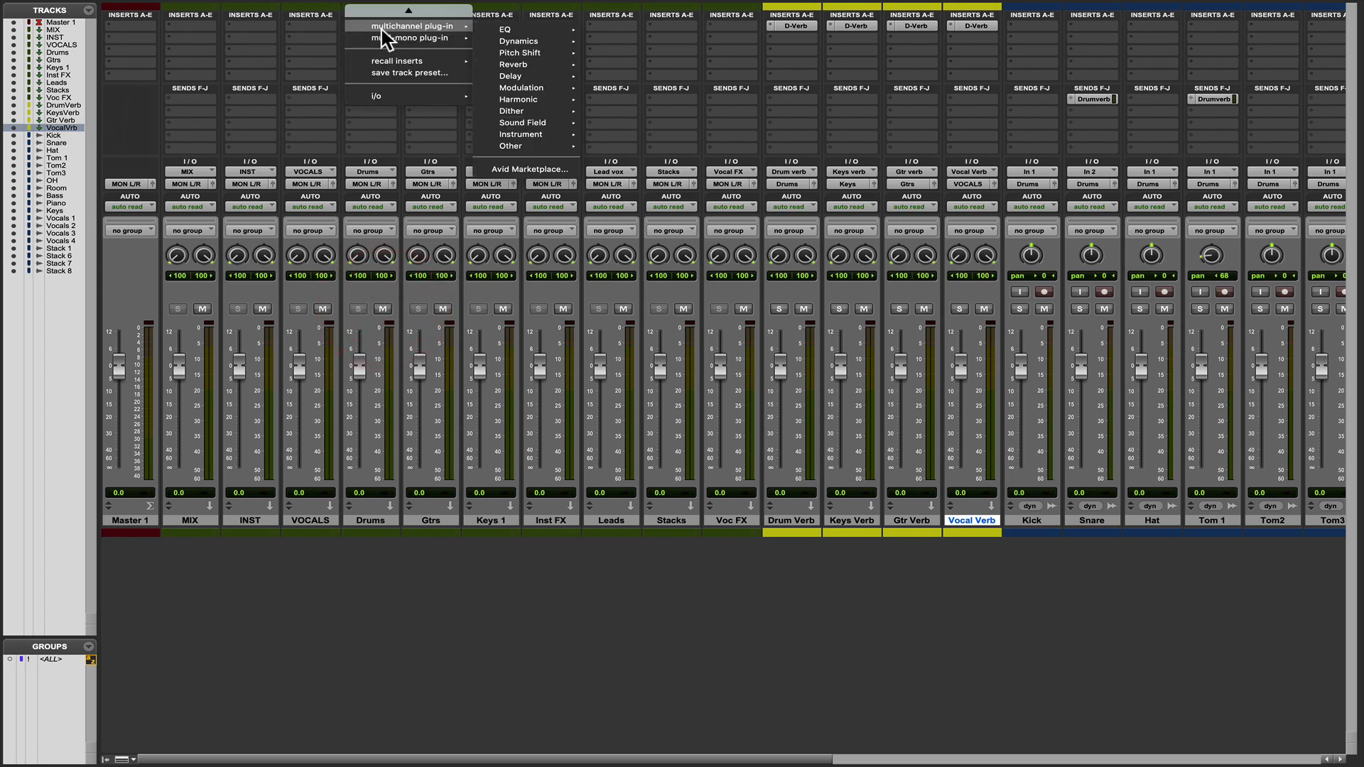
pyautogui.moveTo(506, 43)
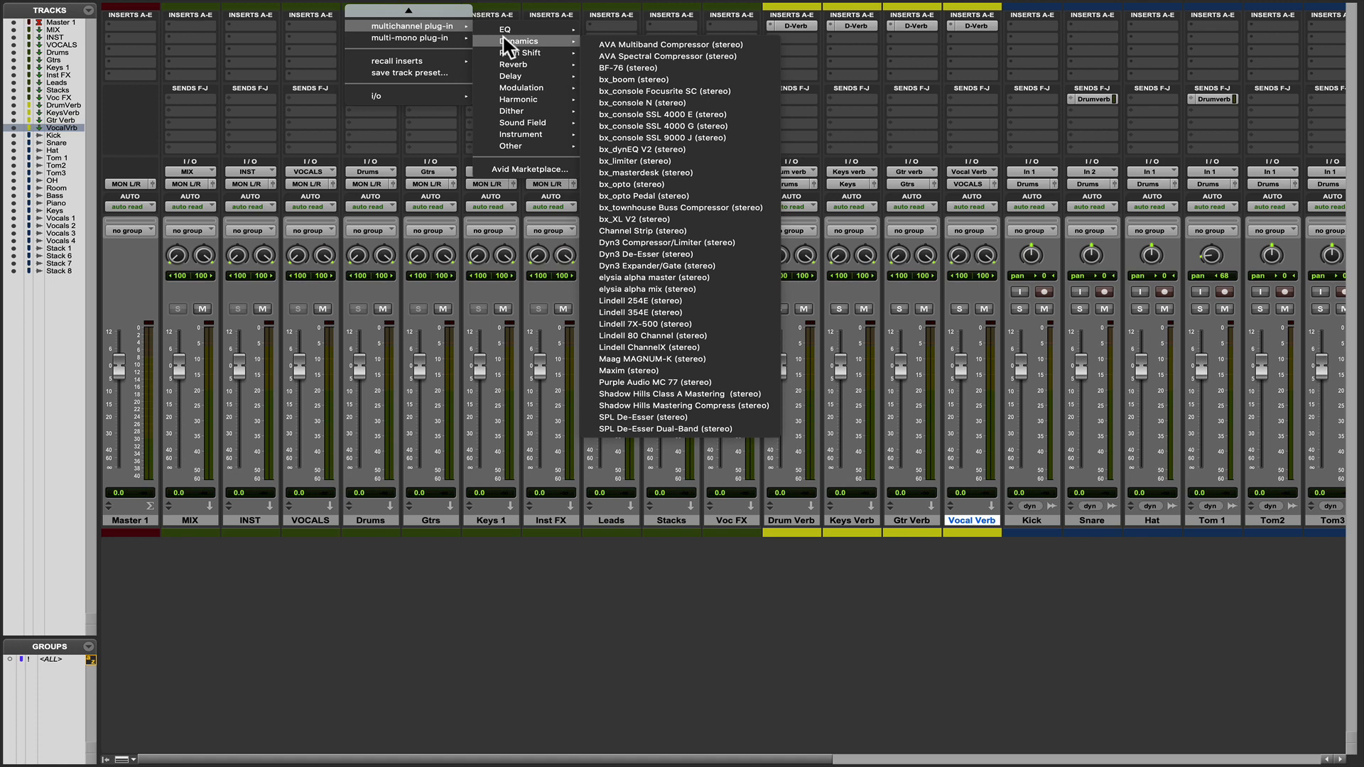
pyautogui.click(664, 490)
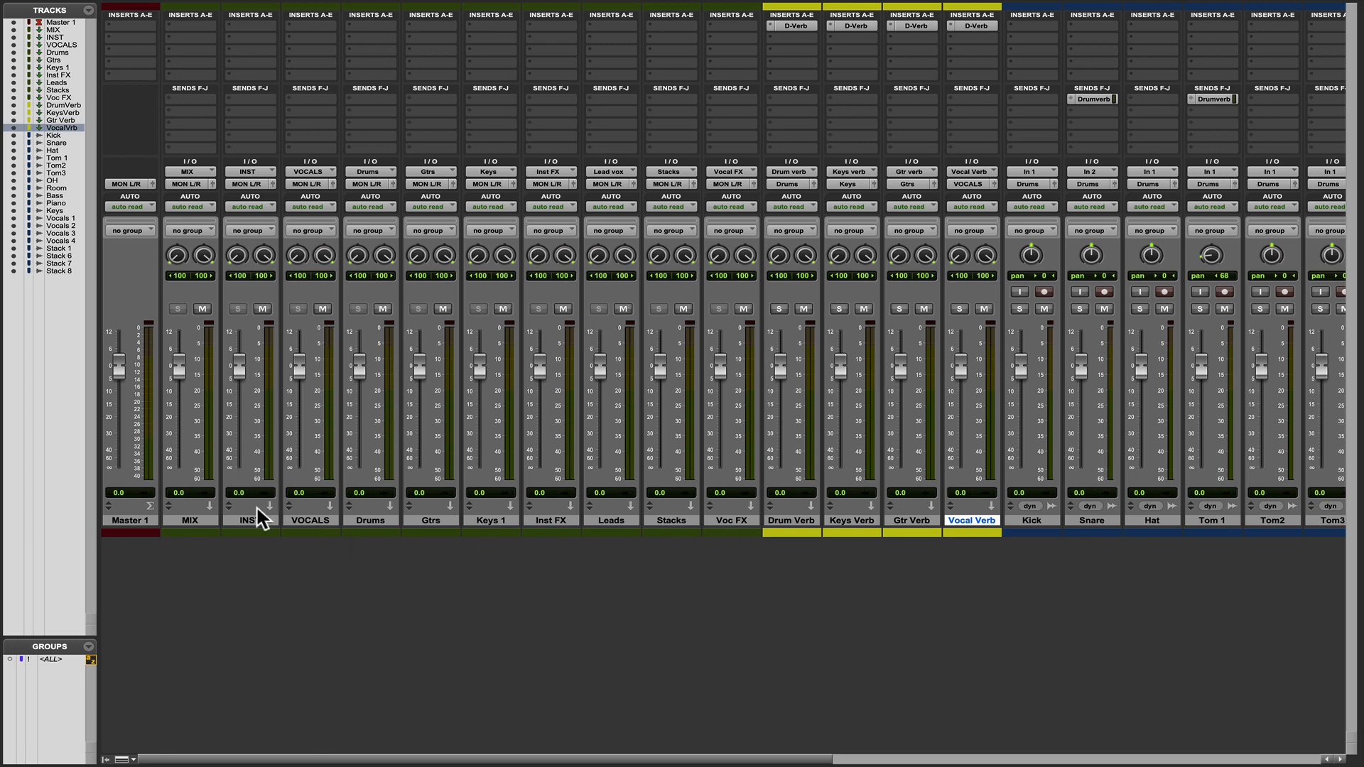
# Route the Drums aux output to the INST (Stereo) bus.
pyautogui.click(189, 520)
pyautogui.click(247, 521)
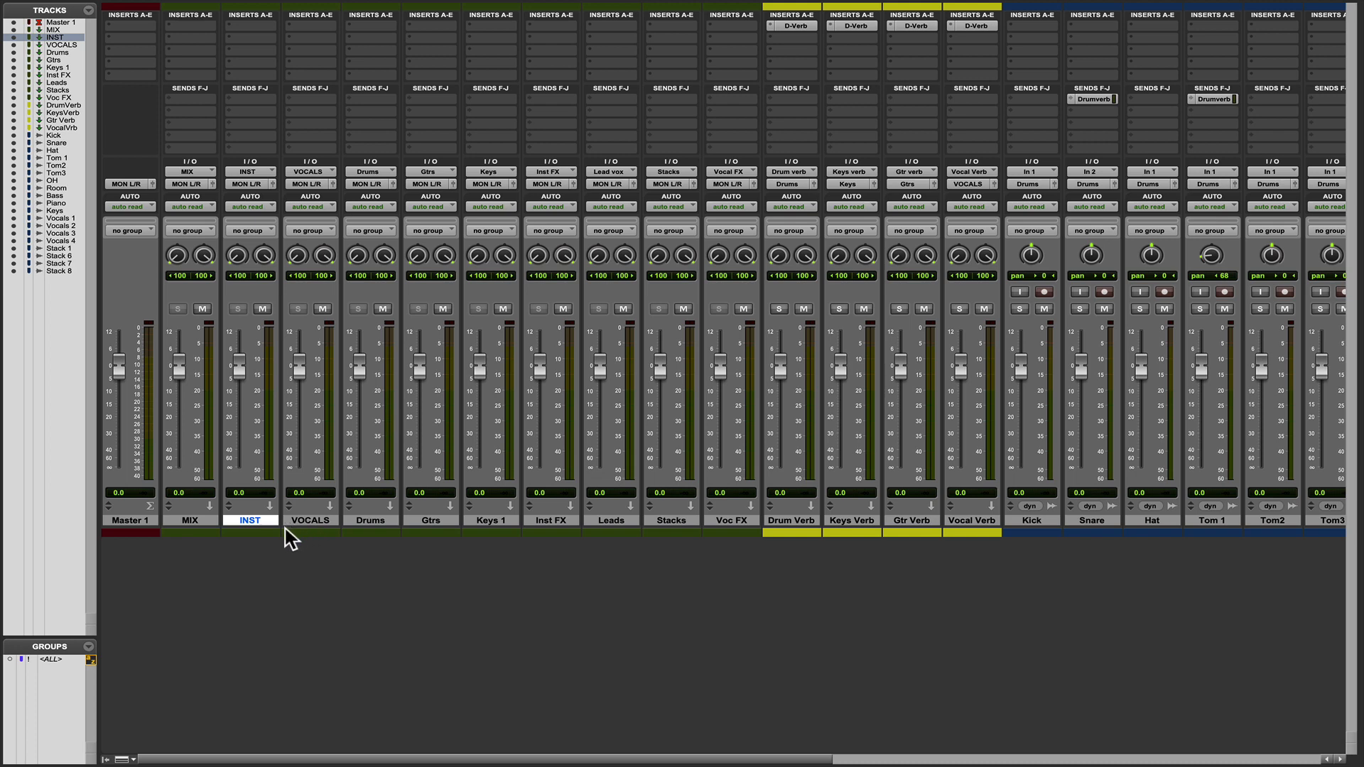
pyautogui.click(306, 521)
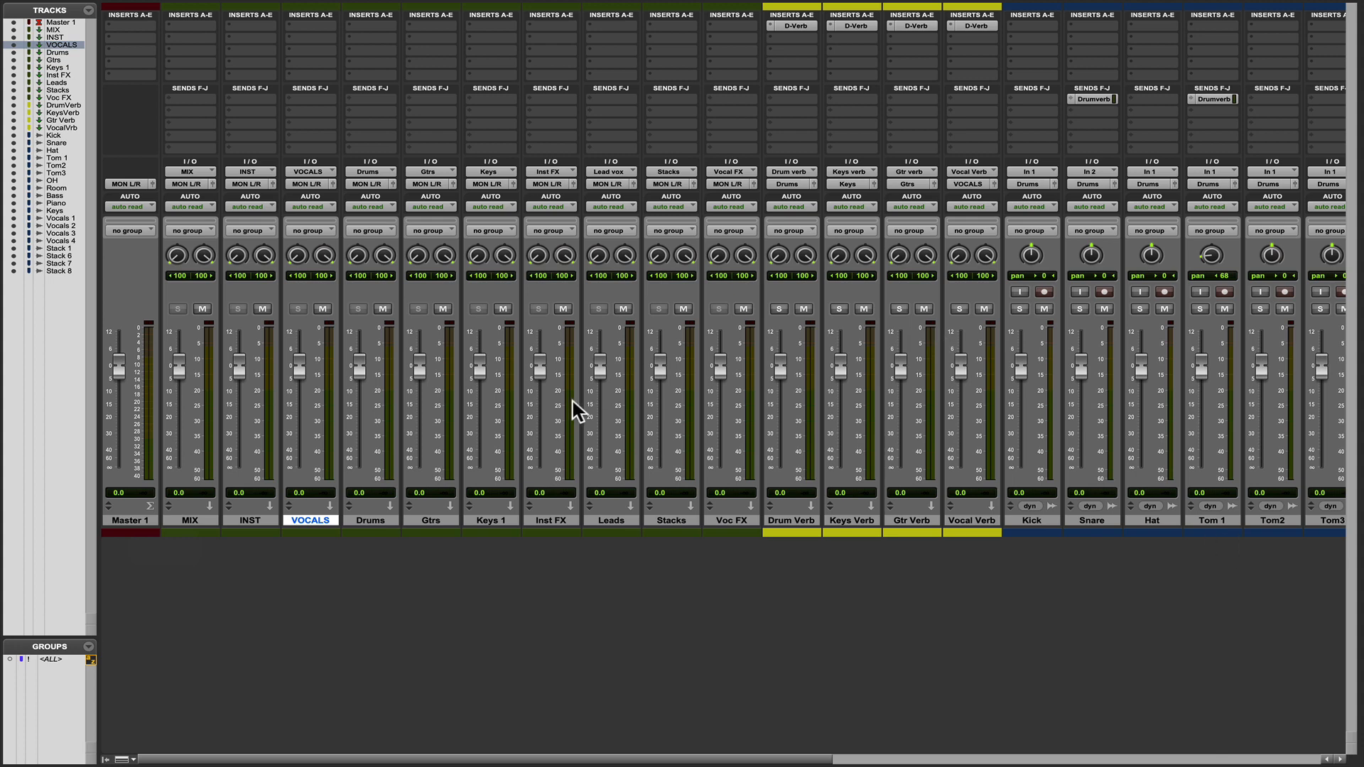
pyautogui.click(371, 521)
pyautogui.click(369, 185)
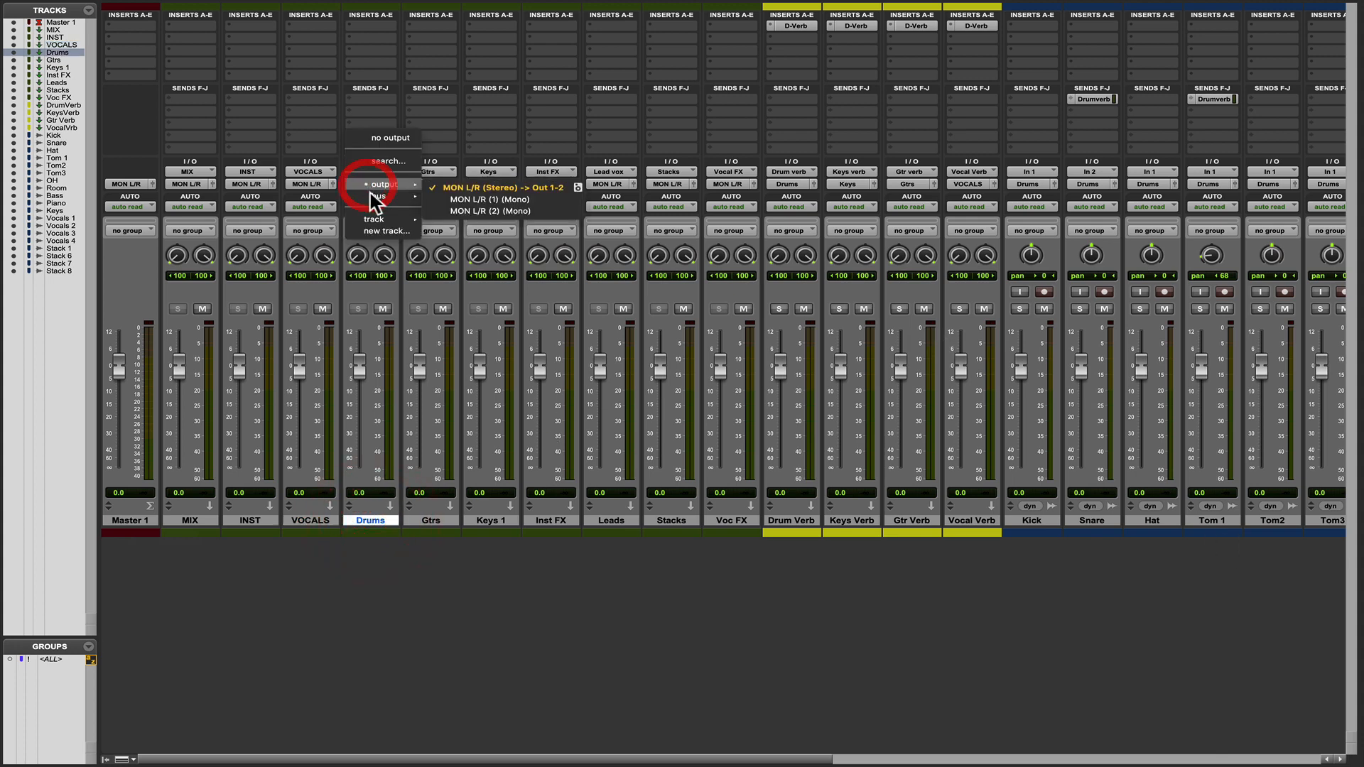
pyautogui.moveTo(411, 197)
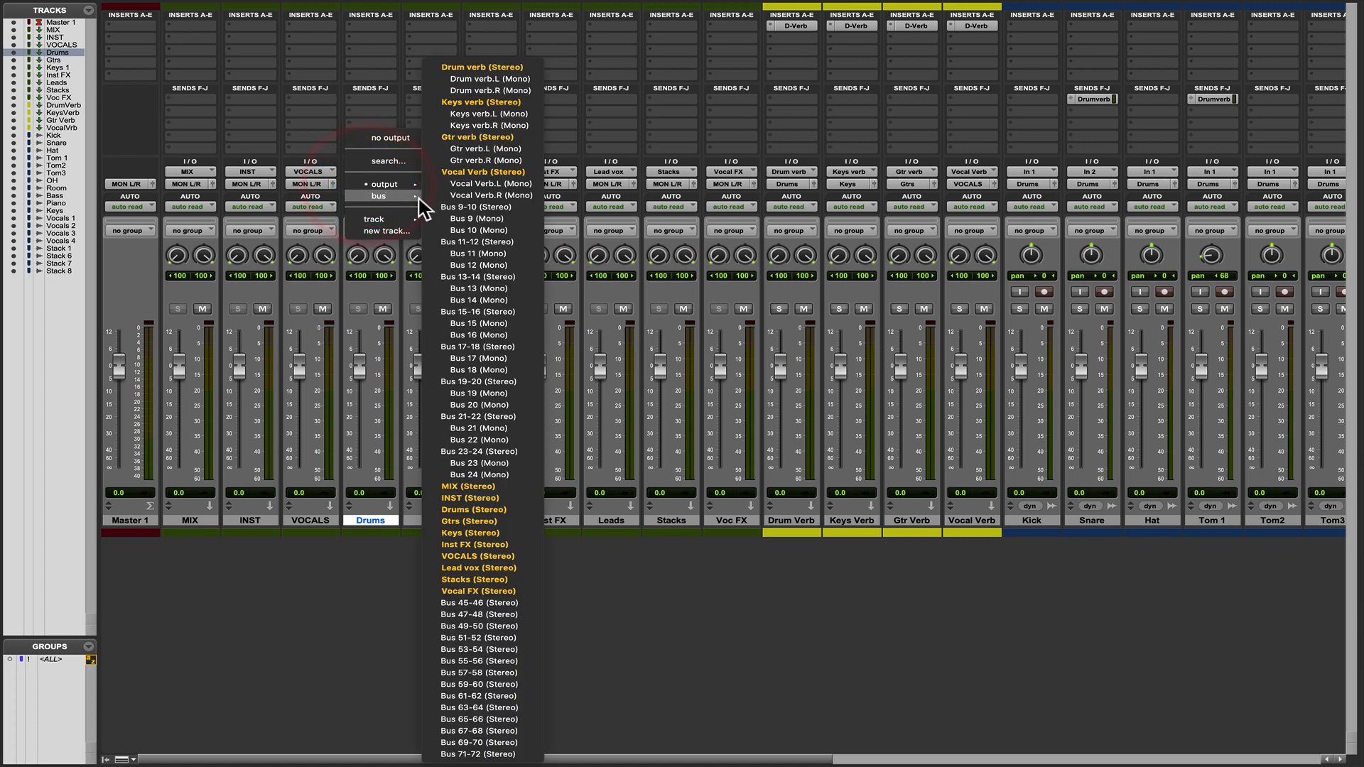
pyautogui.click(477, 497)
# Select the Drums, Gtrs, Keys 1 and Inst FX auxes and route all their outputs to the INST (Stereo) bus.
pyautogui.click(436, 522)
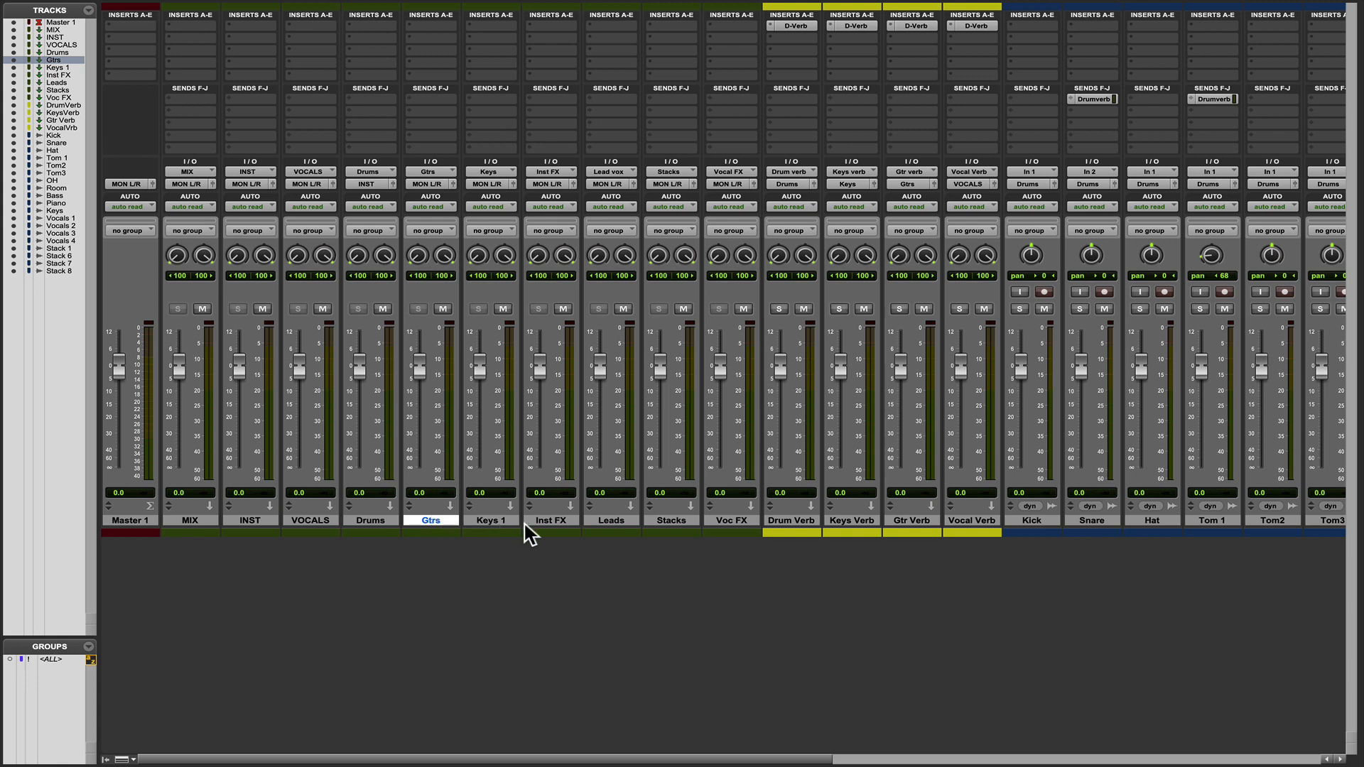
pyautogui.click(559, 522)
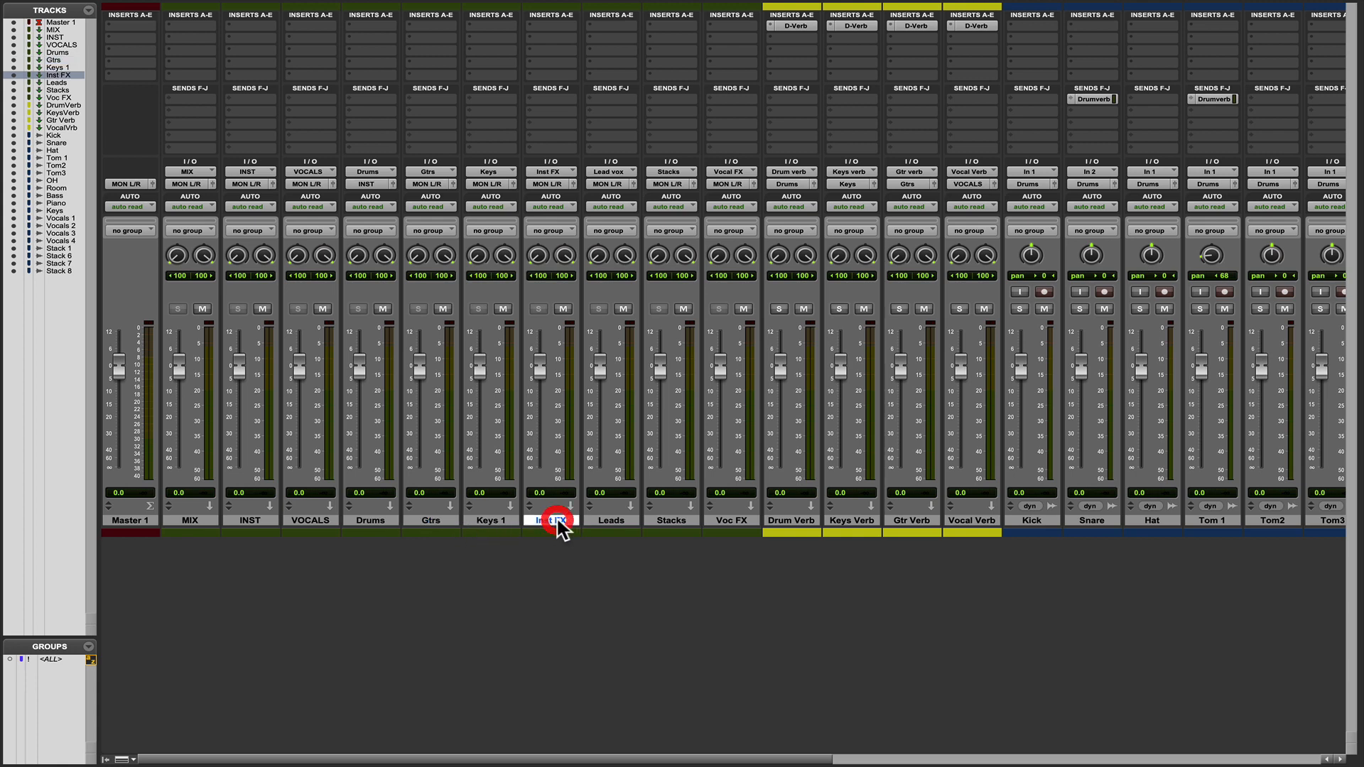
pyautogui.keyDown('shift'); pyautogui.click(370, 521); pyautogui.keyUp('shift')
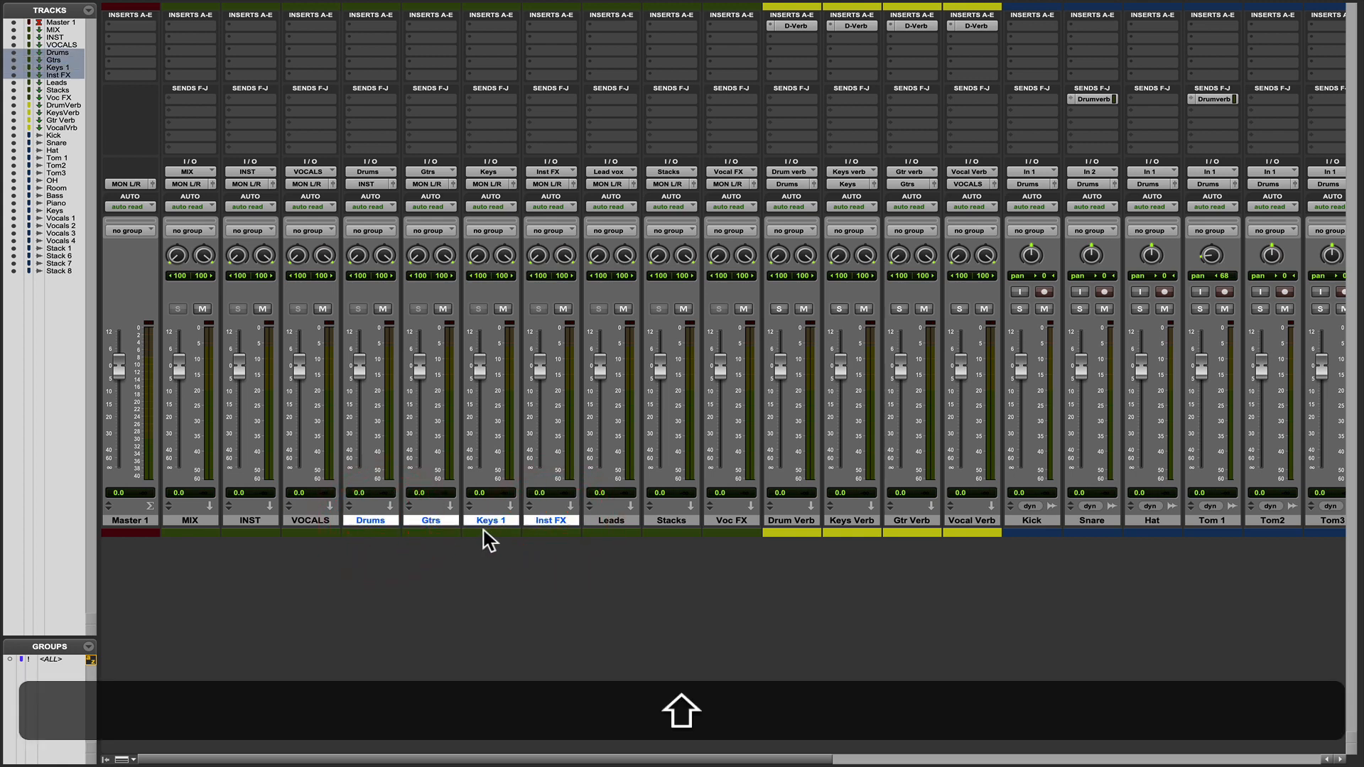
pyautogui.keyDown('alt'); pyautogui.keyDown('shift'); pyautogui.click(363, 184); pyautogui.keyUp('shift'); pyautogui.keyUp('alt')
pyautogui.moveTo(371, 197)
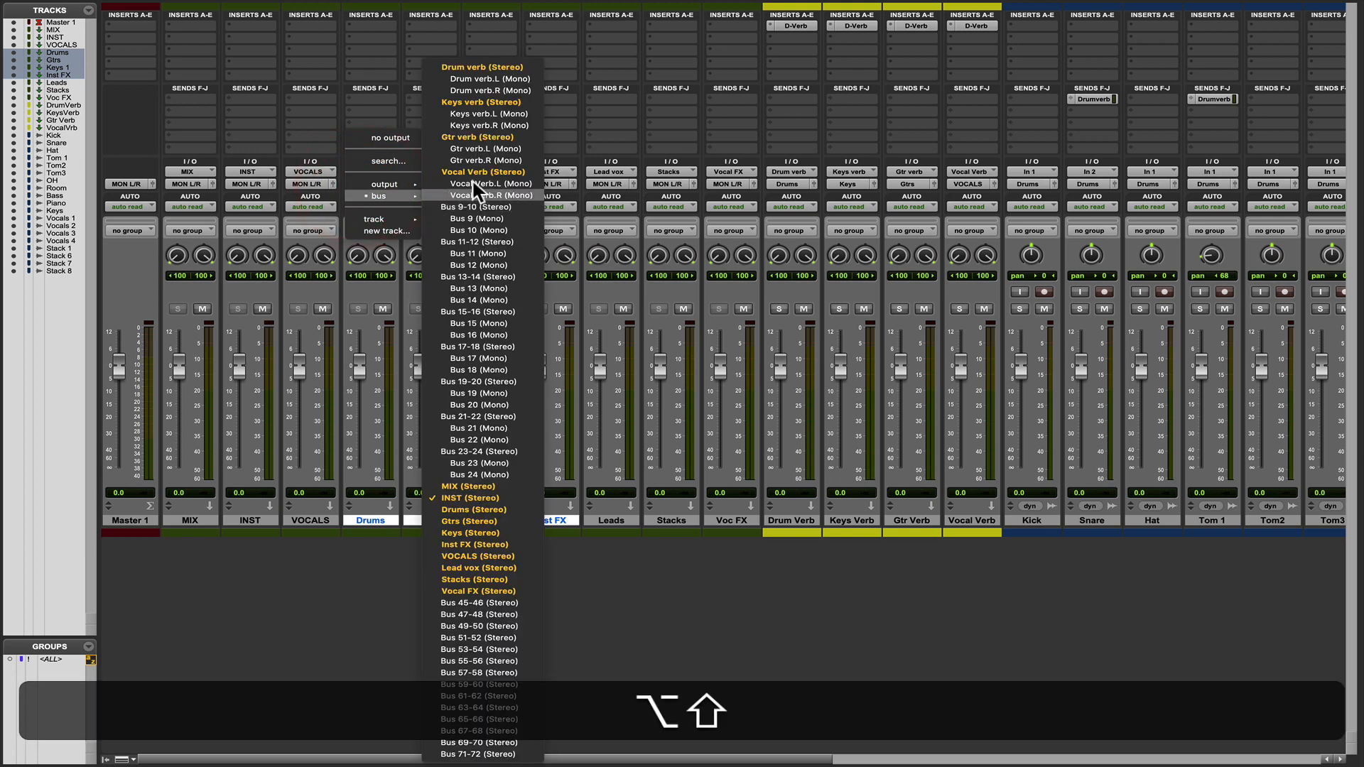
pyautogui.keyDown('alt'); pyautogui.keyDown('shift'); pyautogui.click(446, 498); pyautogui.keyUp('shift'); pyautogui.keyUp('alt')
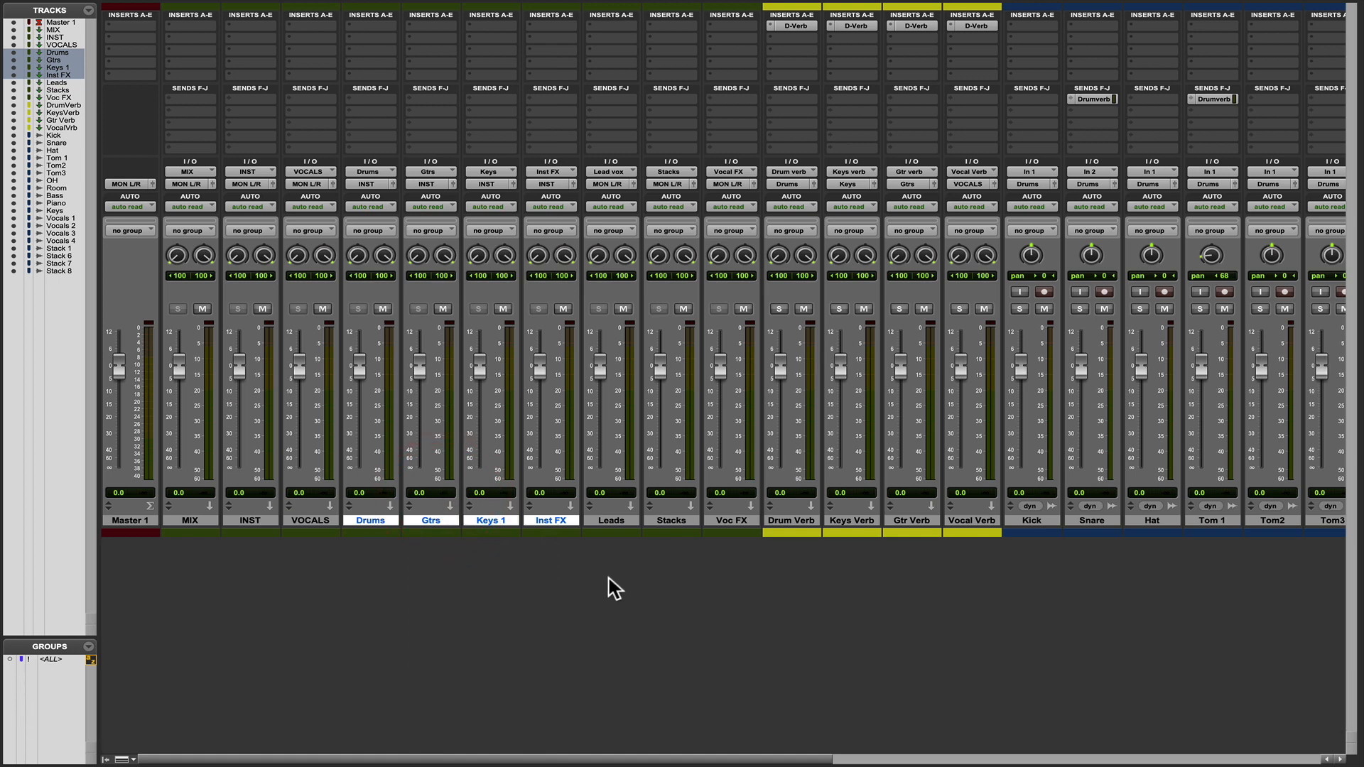
# Color the INST, Drums, Gtrs, Keys 1 and Inst FX auxes the same crimson pink and close the color palette.
pyautogui.doubleClick(472, 533)
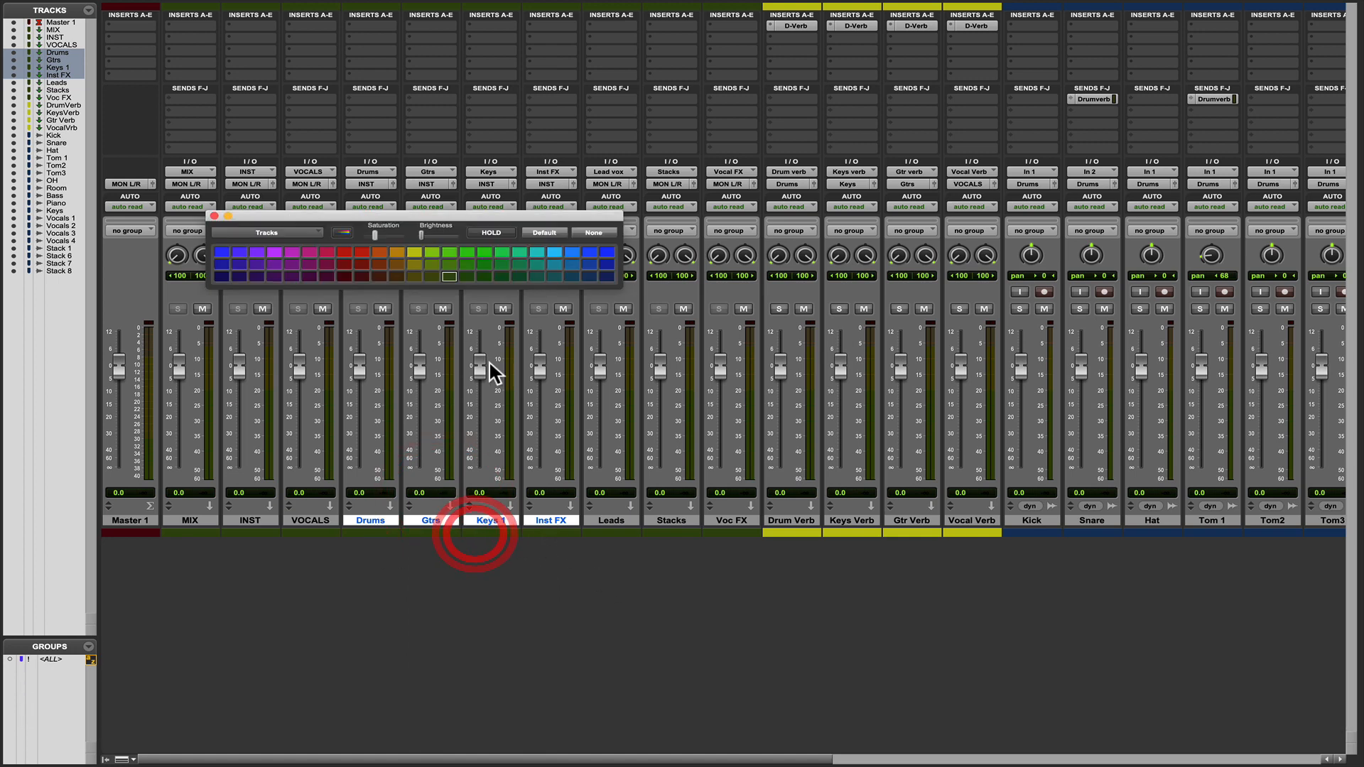
pyautogui.click(327, 251)
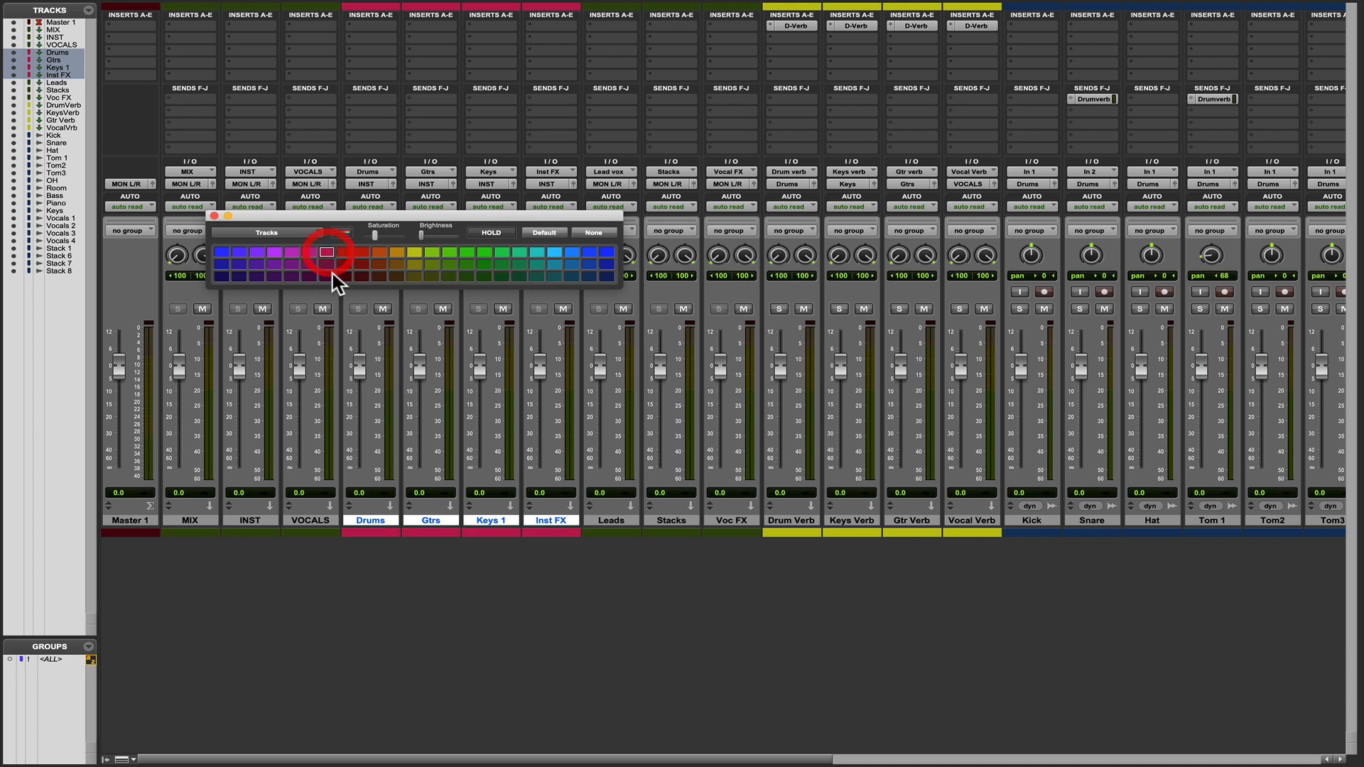
pyautogui.click(247, 523)
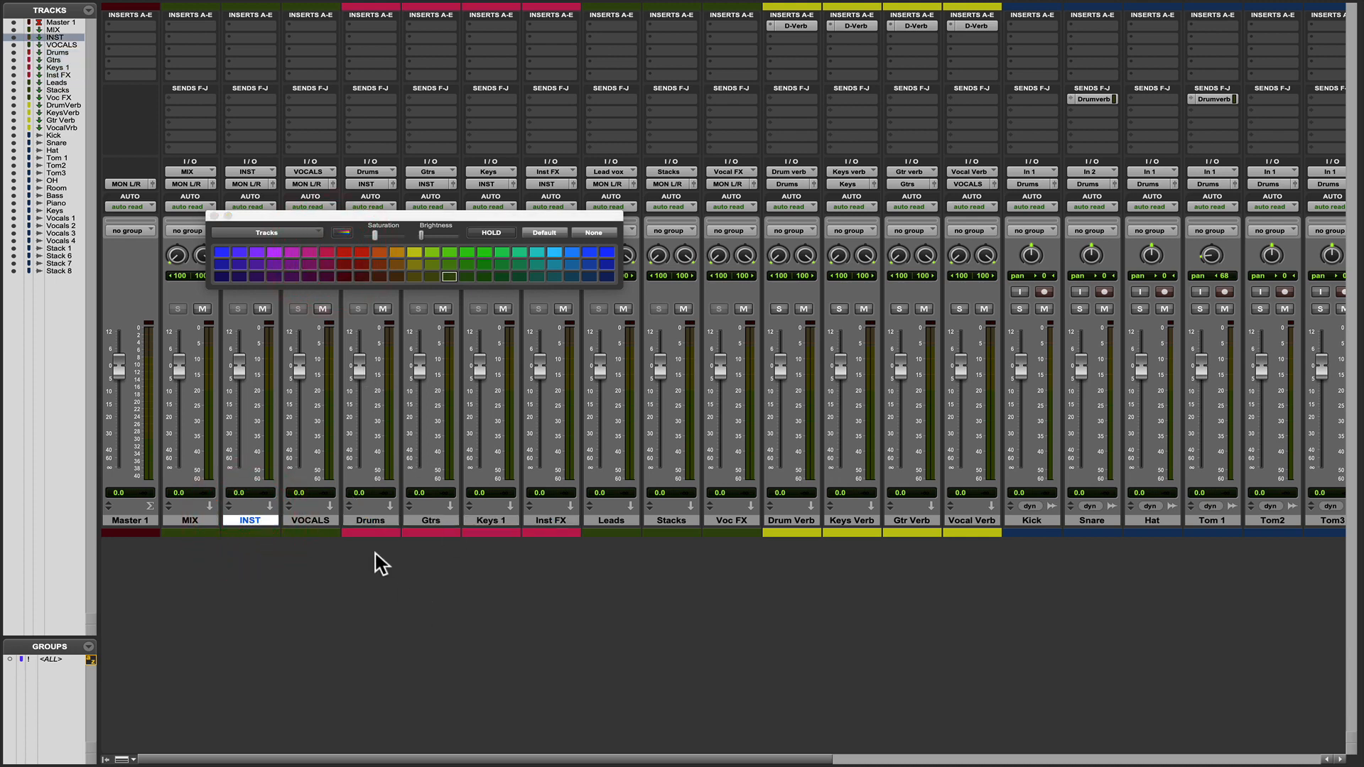
pyautogui.click(375, 523)
pyautogui.keyDown('shift'); pyautogui.click(539, 522); pyautogui.keyUp('shift')
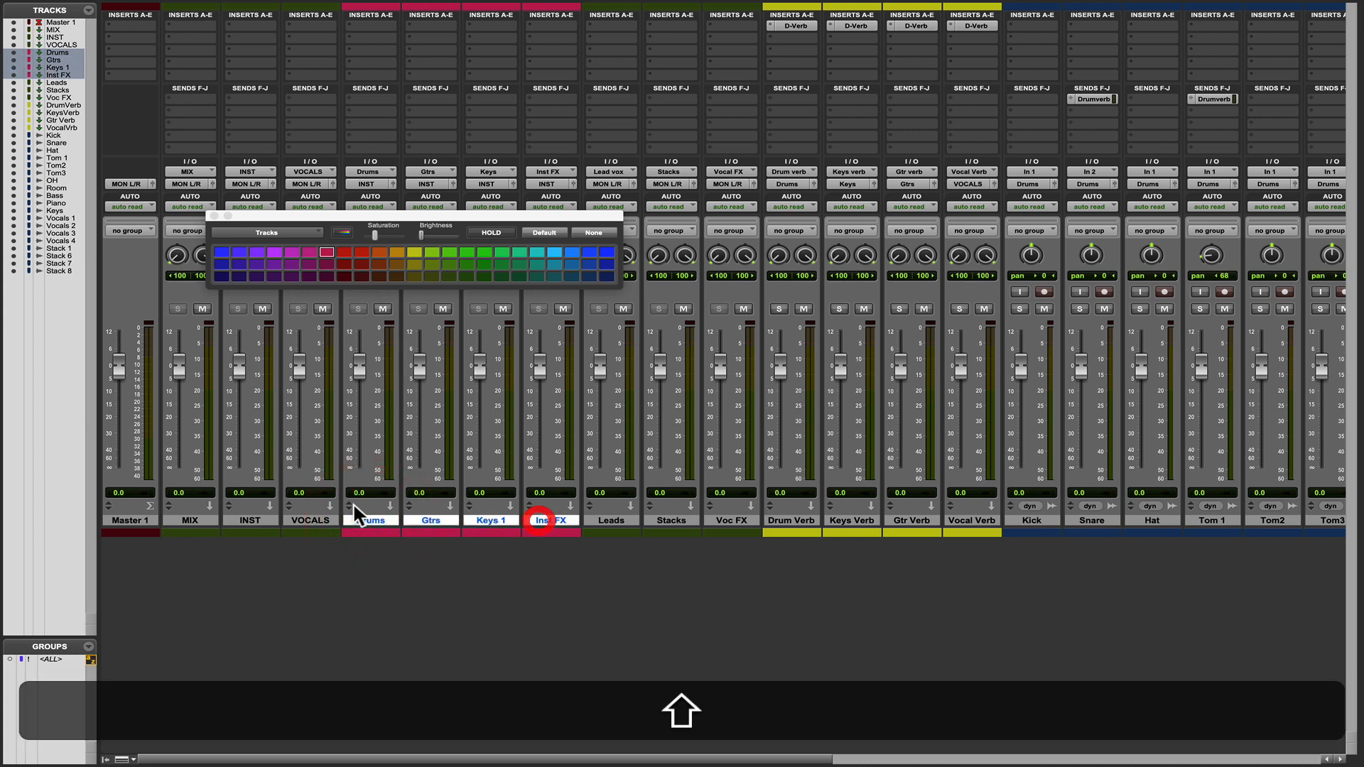
pyautogui.keyDown('shift'); pyautogui.click(249, 522); pyautogui.keyUp('shift')
pyautogui.keyDown('super'); pyautogui.click(303, 522); pyautogui.keyUp('super')
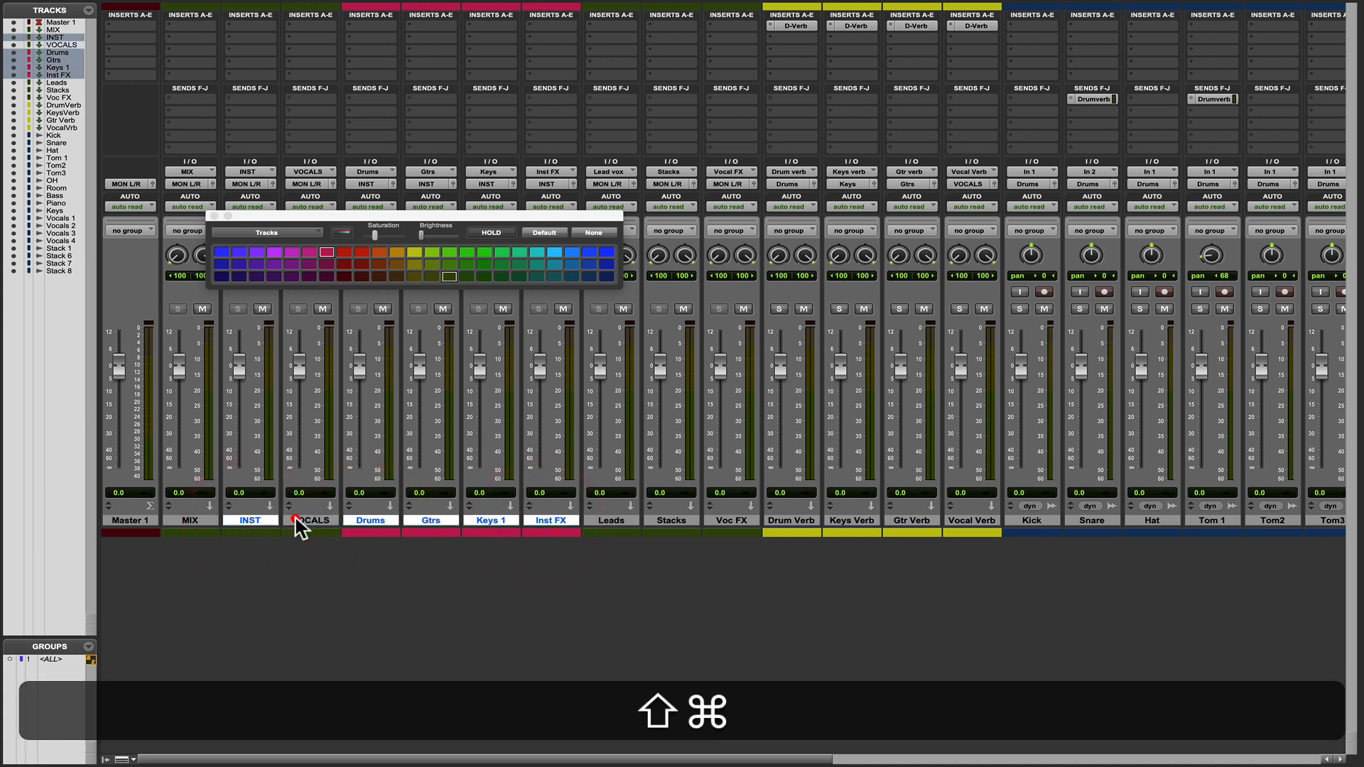
pyautogui.click(327, 253)
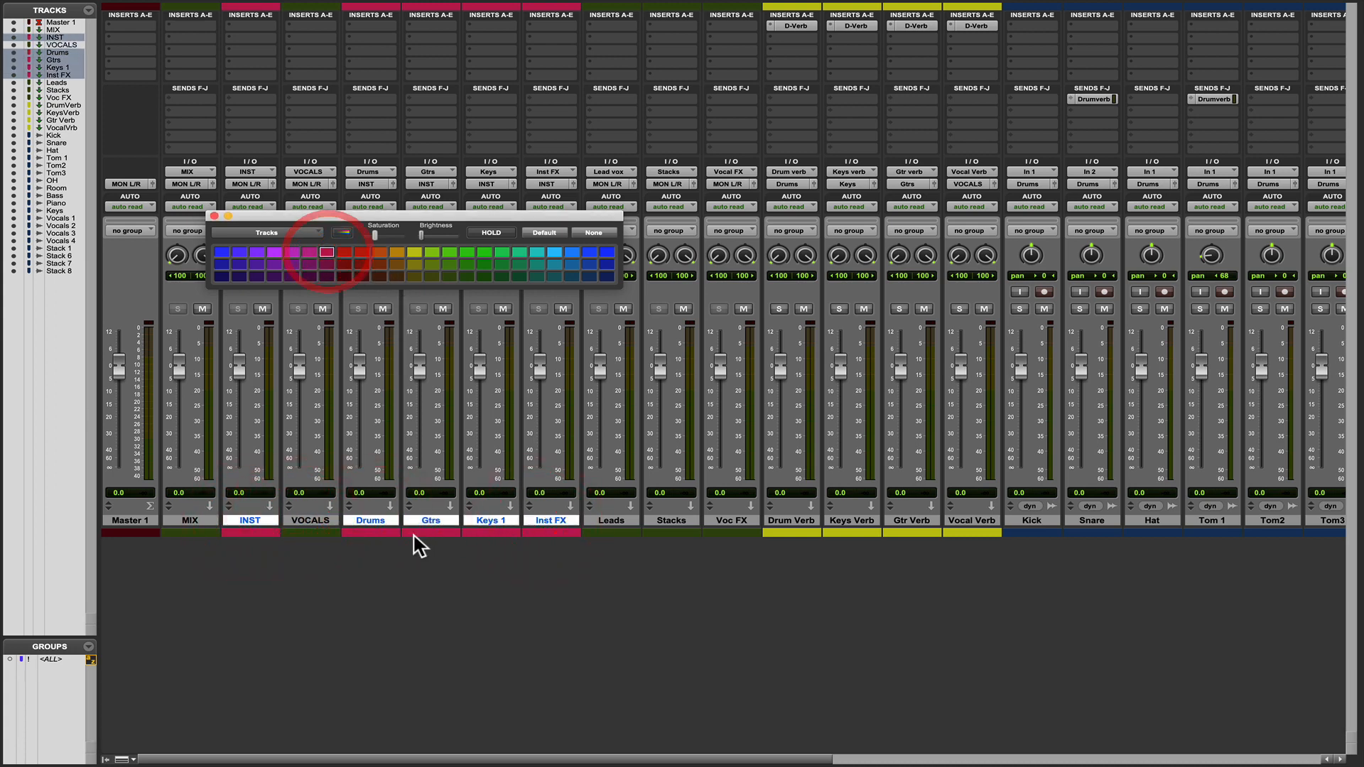
pyautogui.press('super+w')
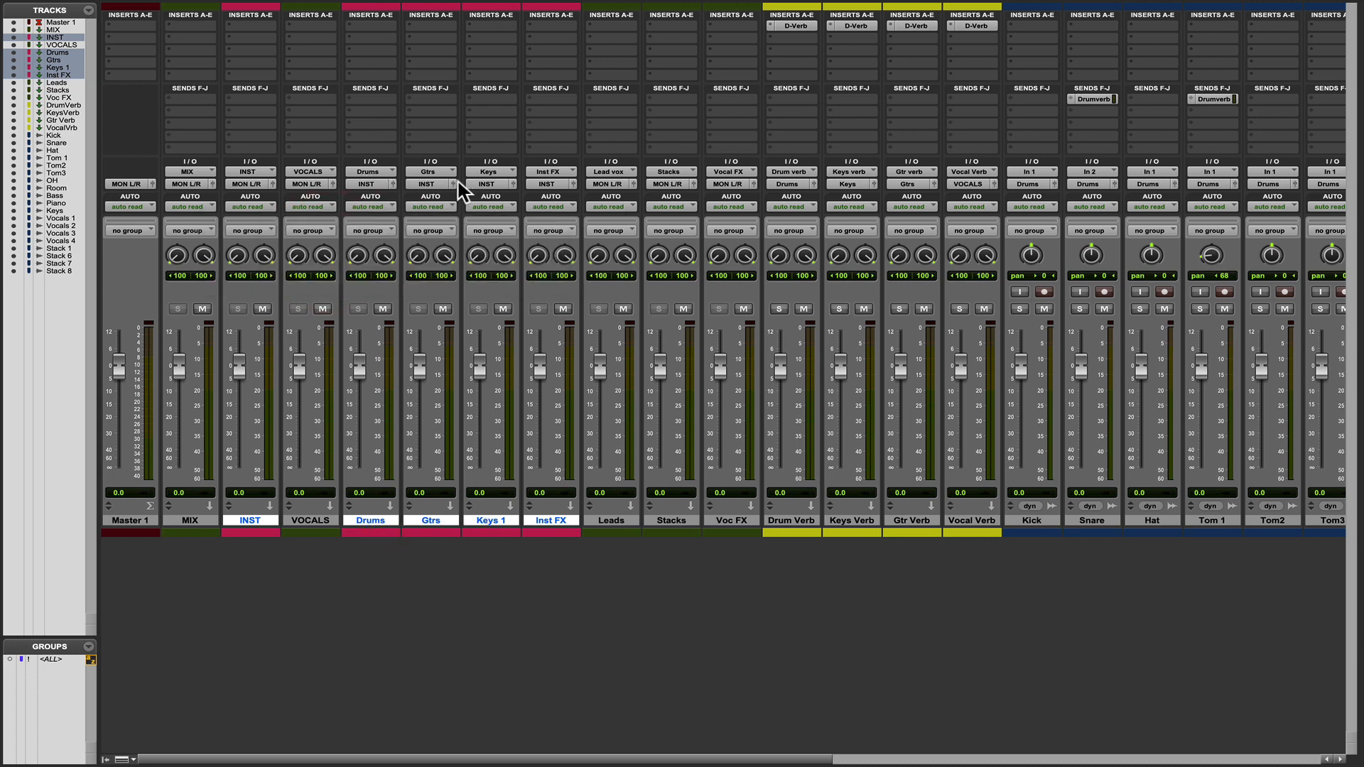
# Route the INST aux output to the MIX (Stereo) bus.
pyautogui.click(251, 184)
pyautogui.moveTo(256, 196)
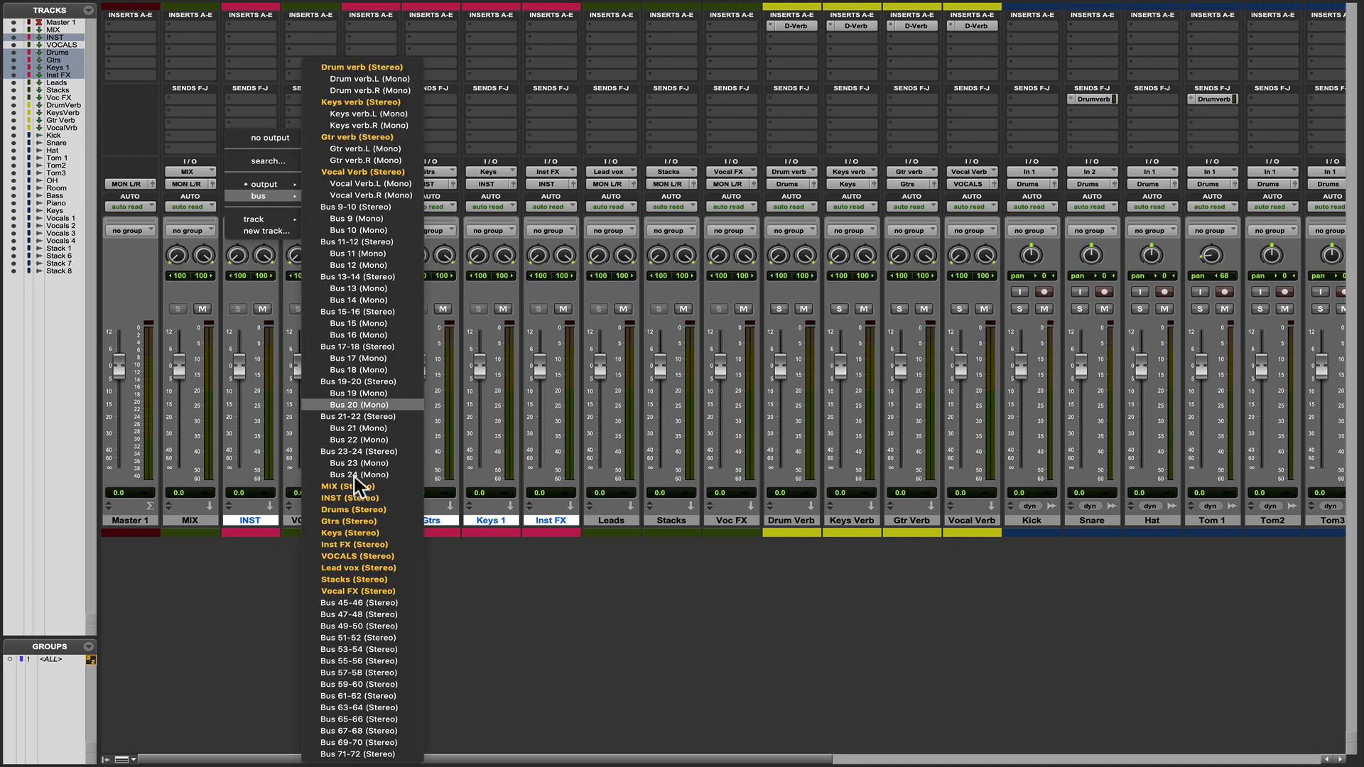
pyautogui.click(357, 491)
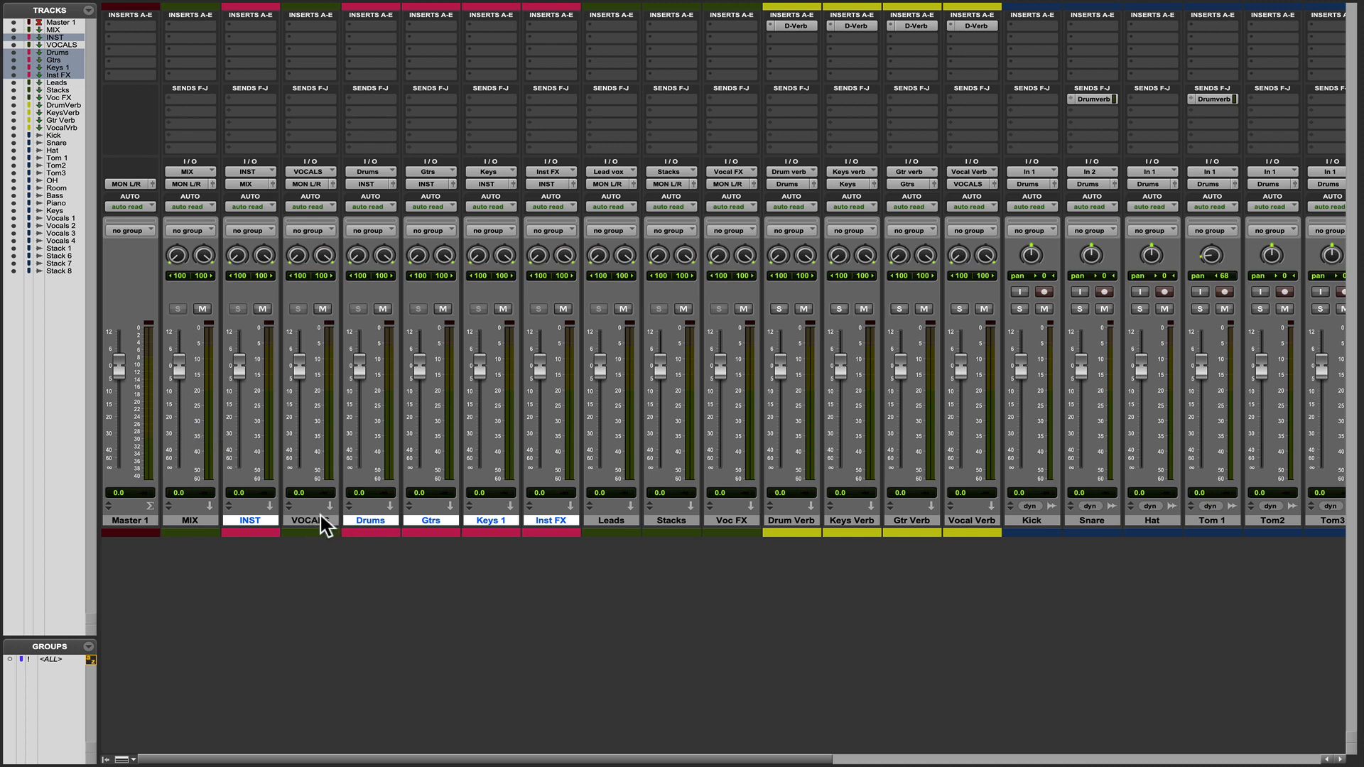
# Color the VOCALS, Leads, Stacks and Voc FX auxes light blue.
pyautogui.click(310, 518)
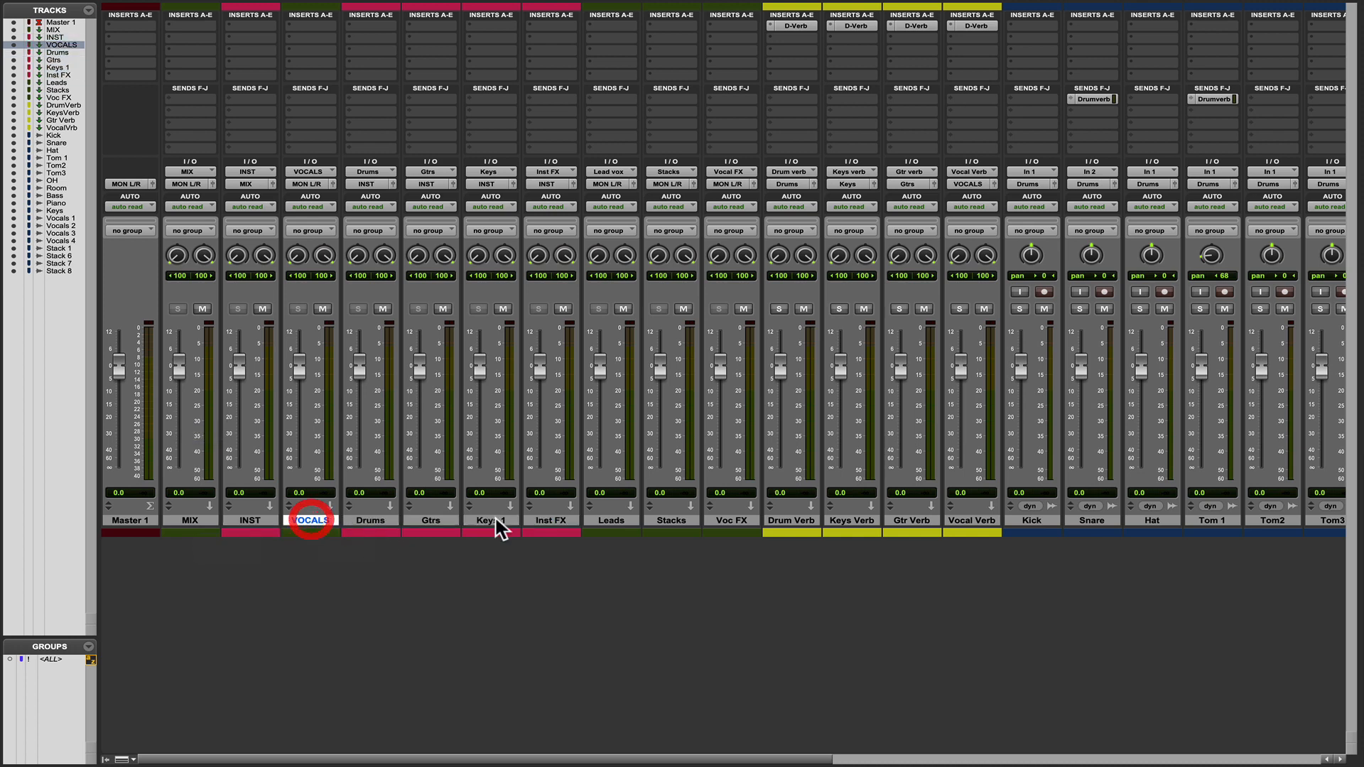
pyautogui.keyDown('super'); pyautogui.click(617, 521); pyautogui.keyUp('super')
pyautogui.keyDown('super'); pyautogui.click(669, 520); pyautogui.keyUp('super')
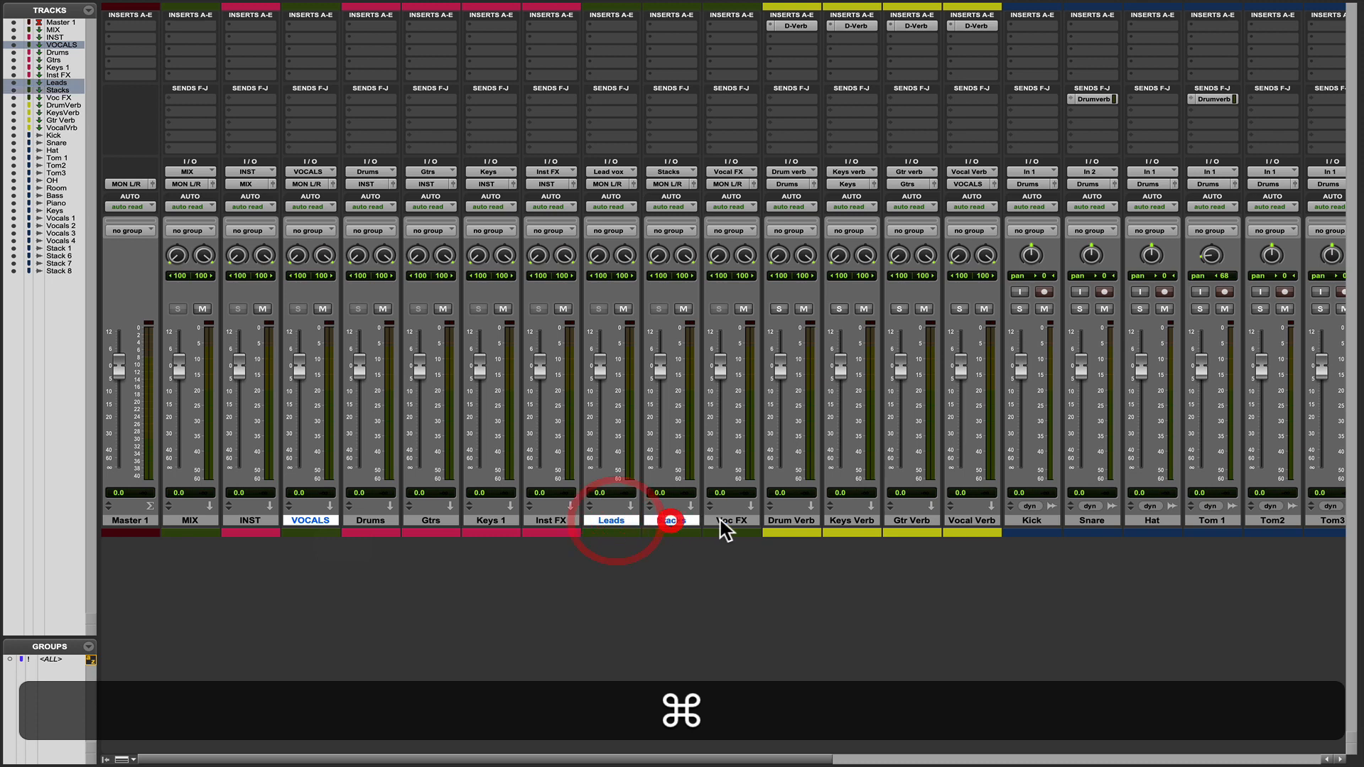
pyautogui.keyDown('super'); pyautogui.click(733, 520); pyautogui.keyUp('super')
pyautogui.doubleClick(669, 532)
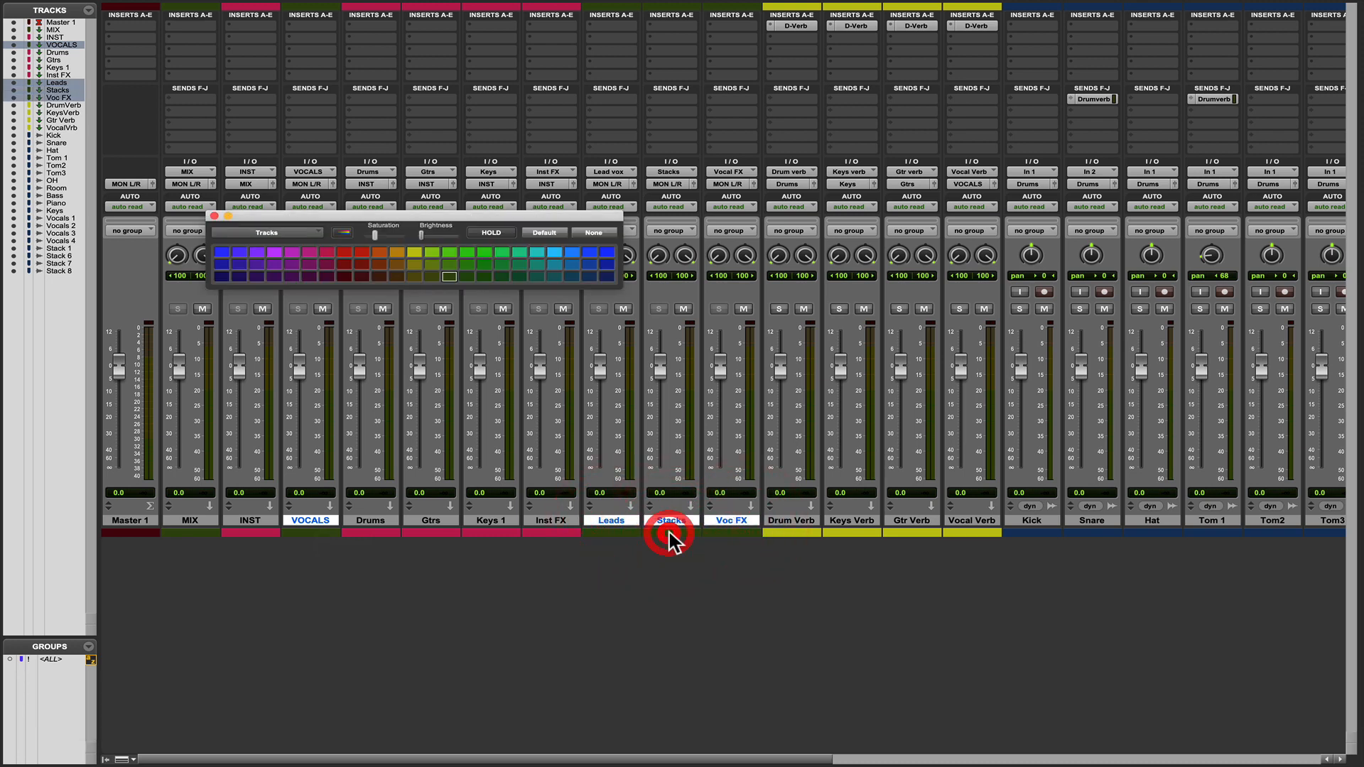
pyautogui.click(556, 254)
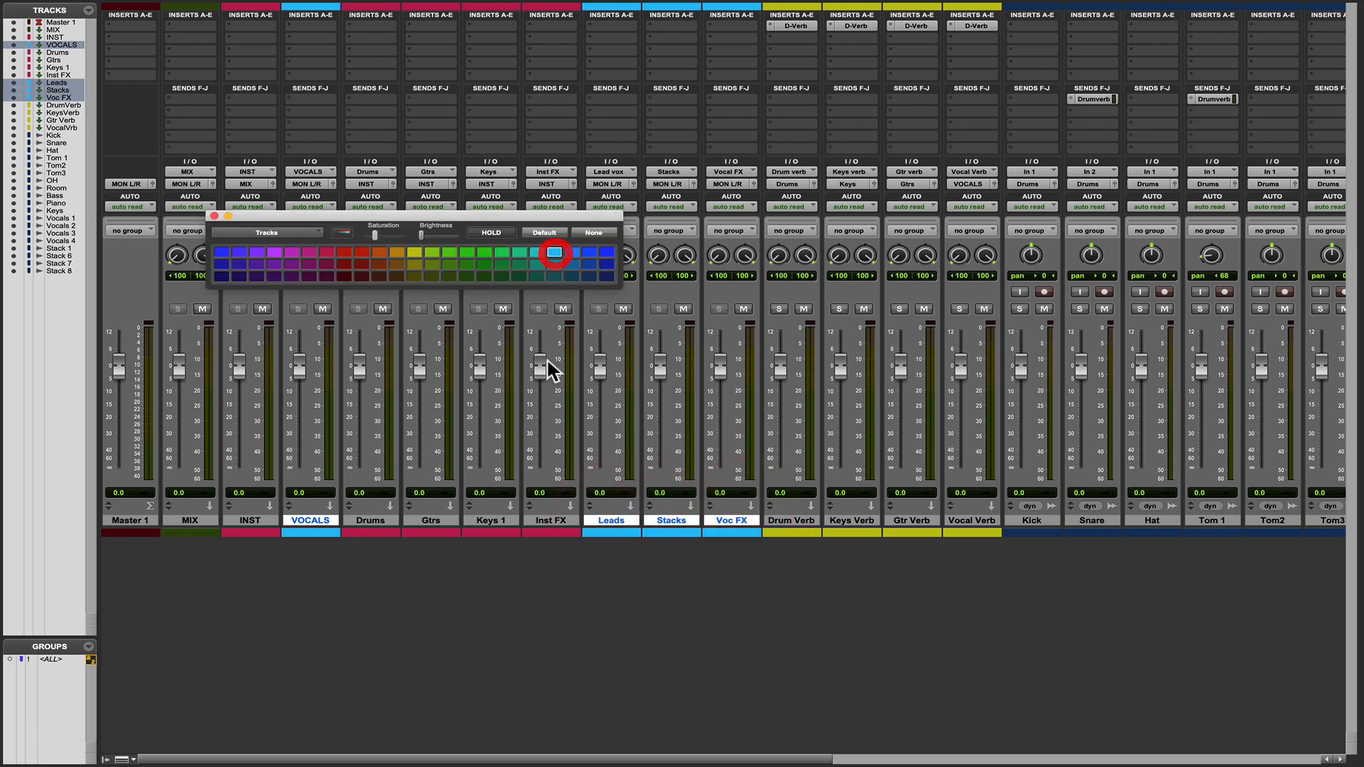
pyautogui.click(624, 628)
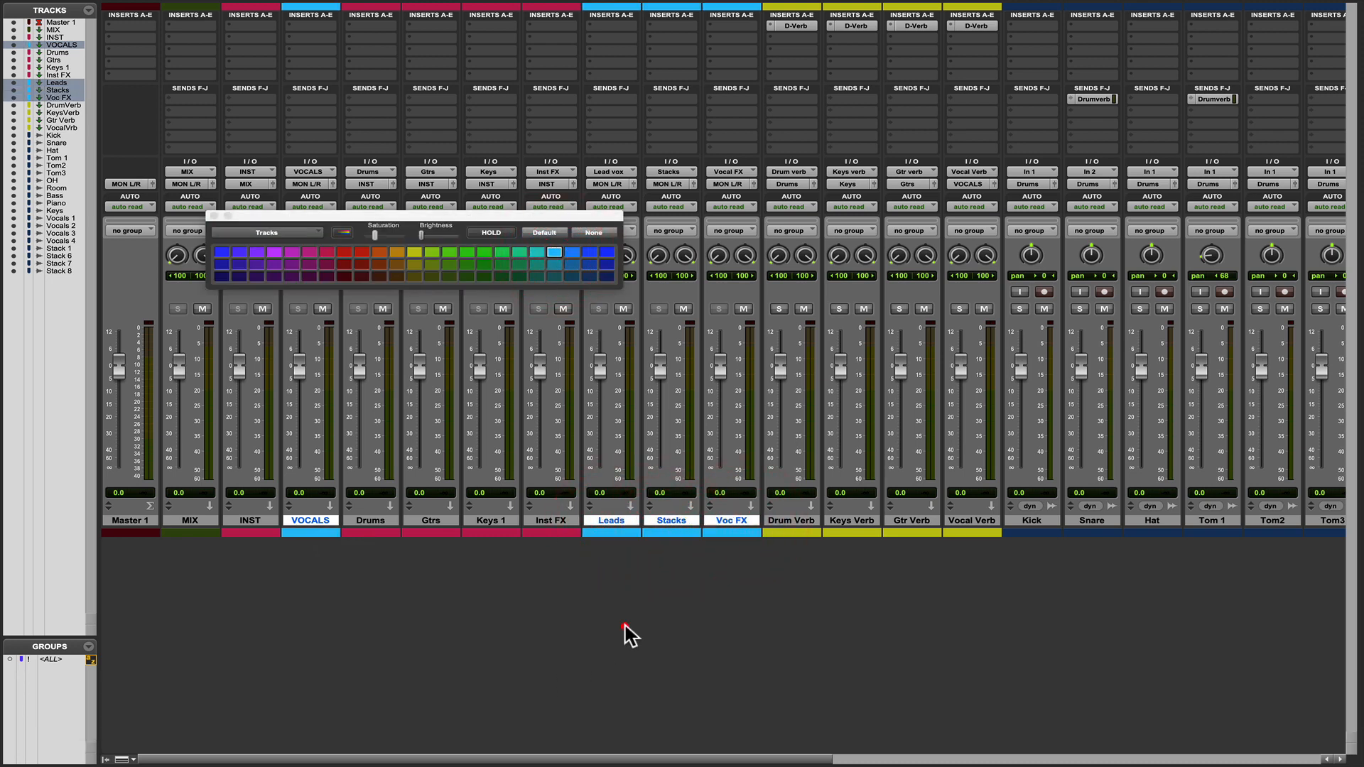
# Route the Leads, Stacks and Voc FX aux outputs together to the VOCALS (Stereo) bus, and the VOCALS aux output to the MIX (Stereo) bus.
pyautogui.click(214, 216)
pyautogui.click(613, 521)
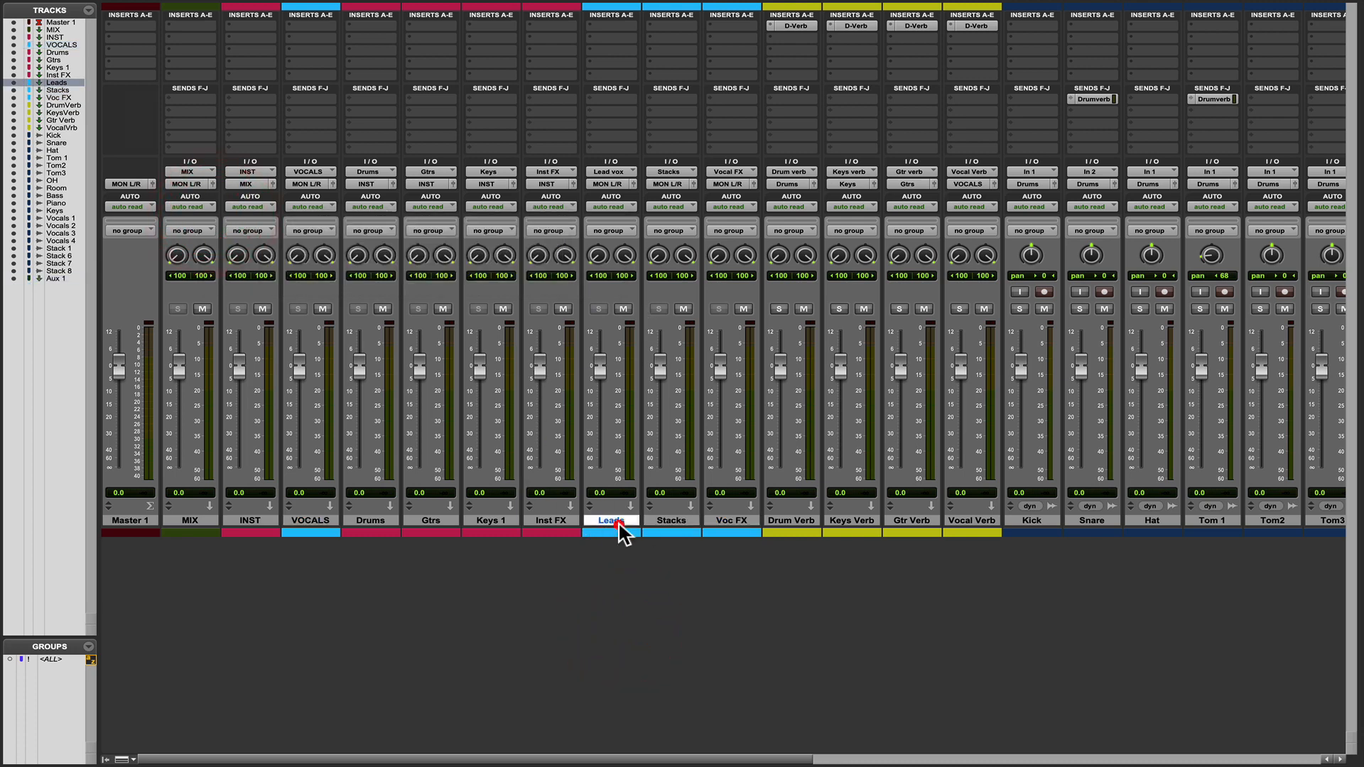
pyautogui.keyDown('shift'); pyautogui.click(721, 523); pyautogui.keyUp('shift')
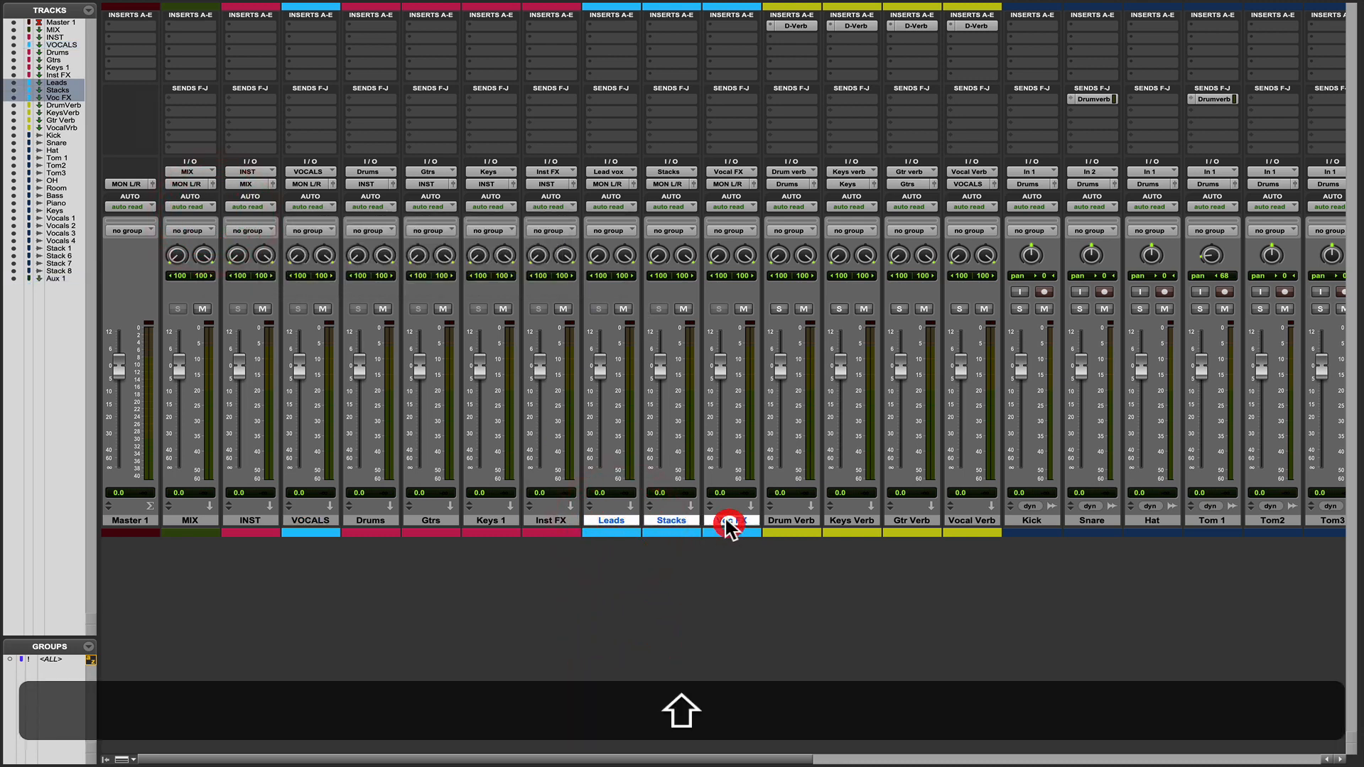
pyautogui.keyDown('alt'); pyautogui.keyDown('shift'); pyautogui.click(606, 184); pyautogui.keyUp('shift'); pyautogui.keyUp('alt')
pyautogui.moveTo(618, 196)
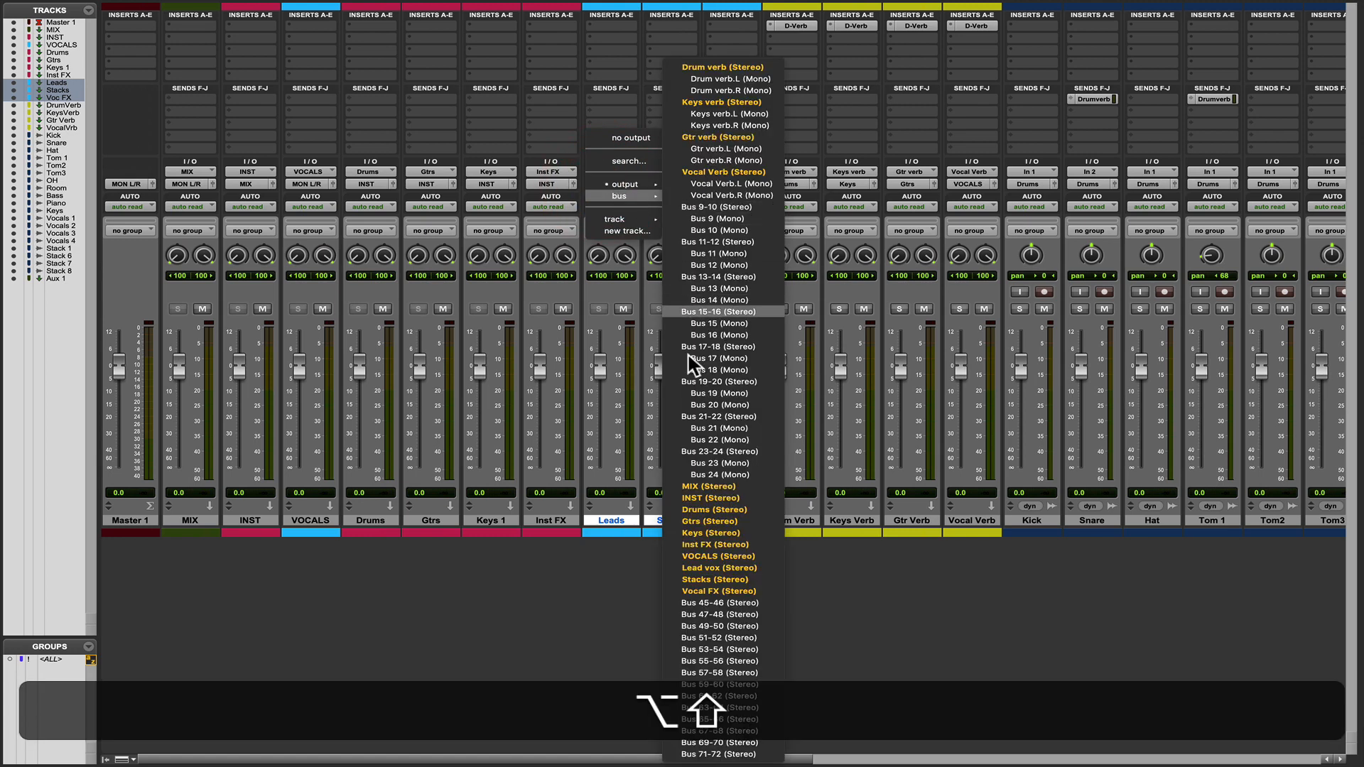
pyautogui.click(703, 568)
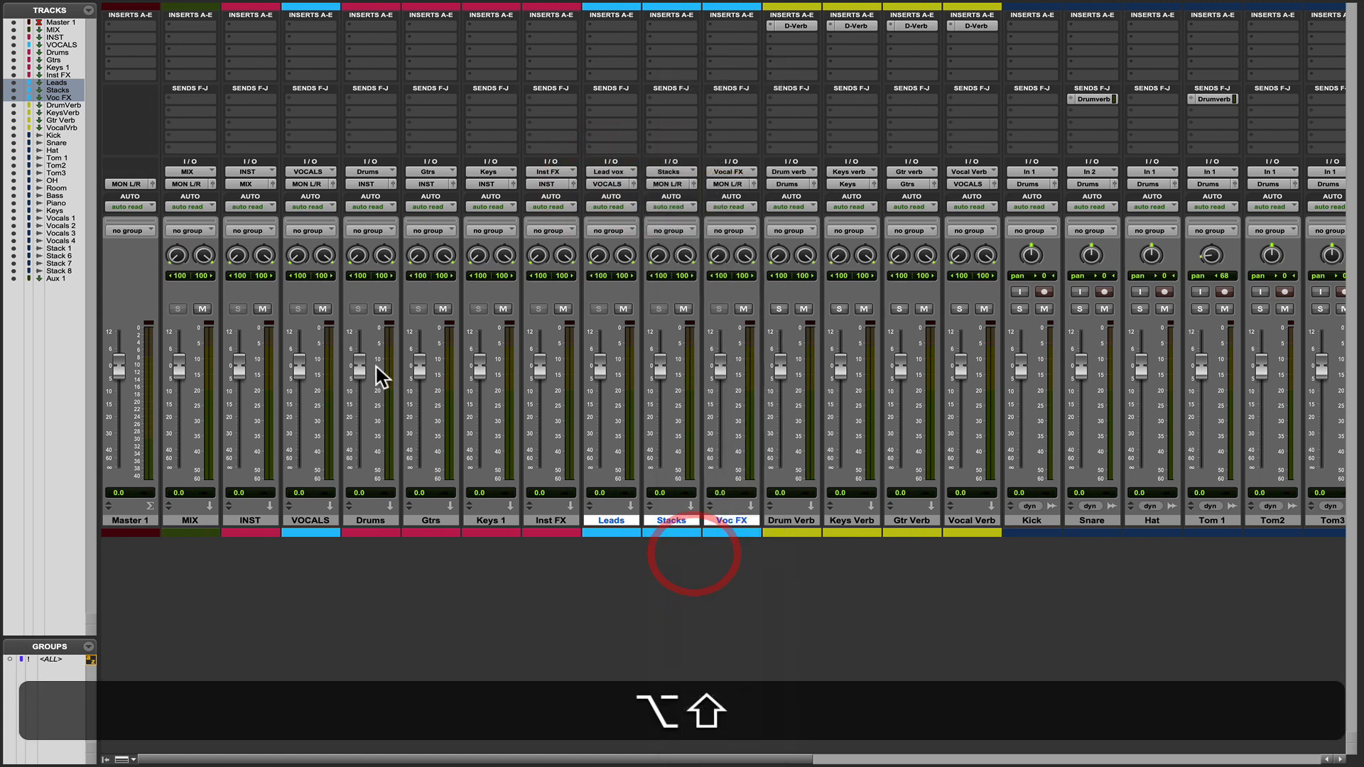
pyautogui.click(311, 195)
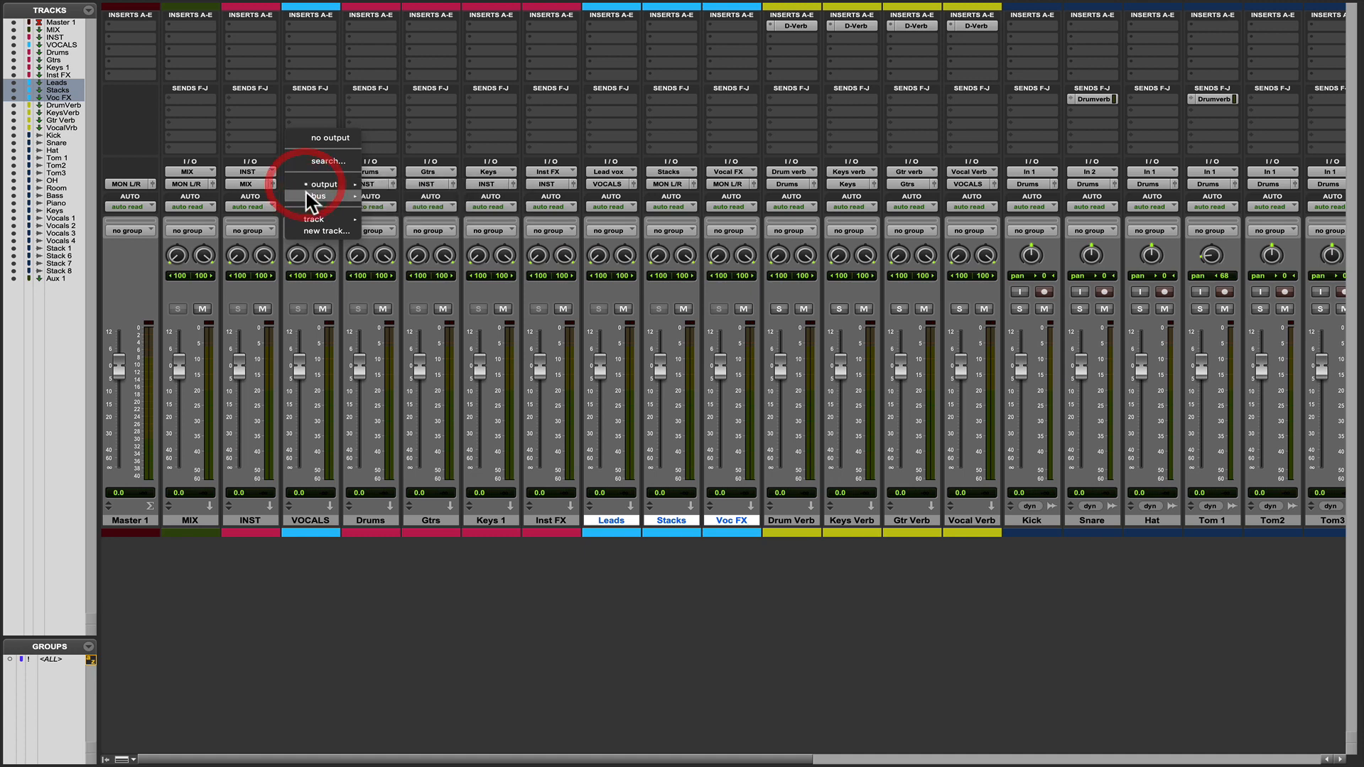
pyautogui.click(400, 488)
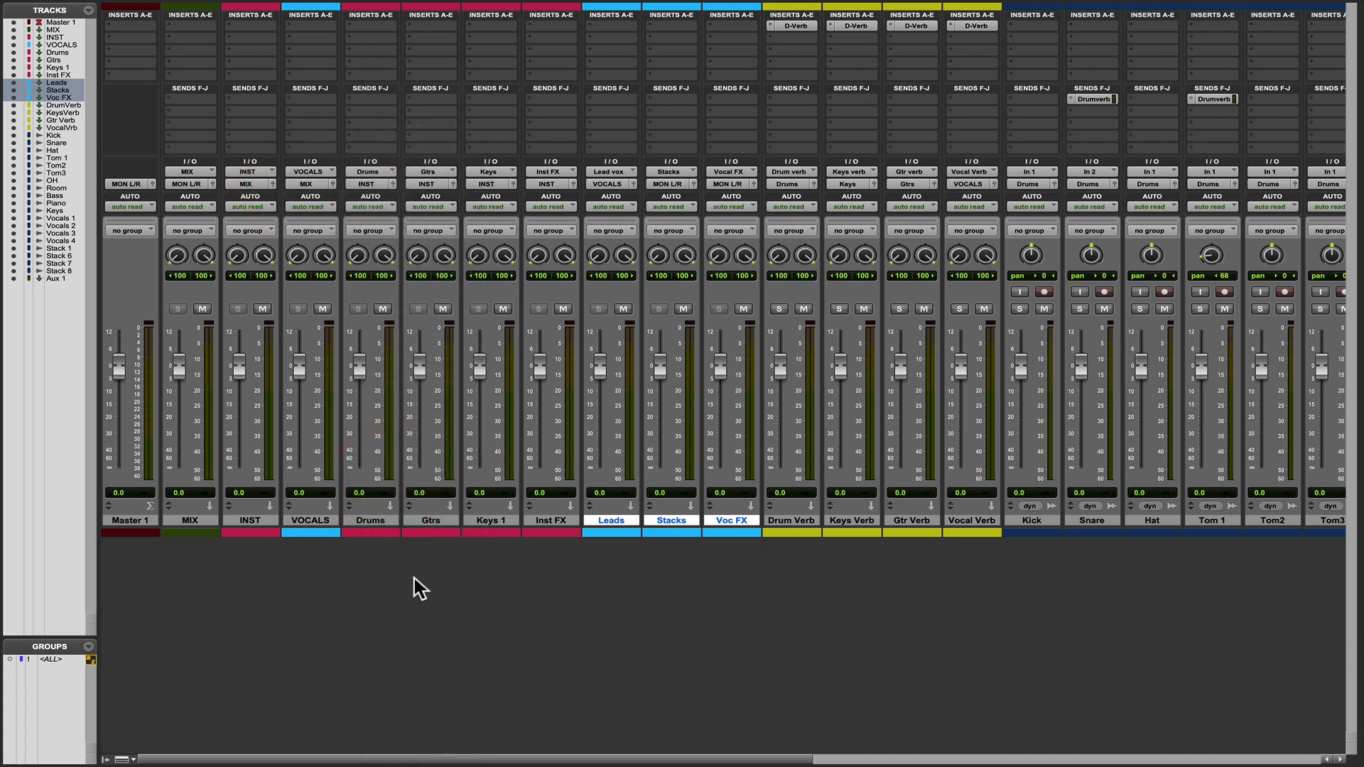
pyautogui.click(841, 614)
pyautogui.click(382, 309)
pyautogui.click(262, 308)
pyautogui.click(262, 308)
pyautogui.click(262, 309)
pyautogui.click(261, 307)
pyautogui.click(329, 306)
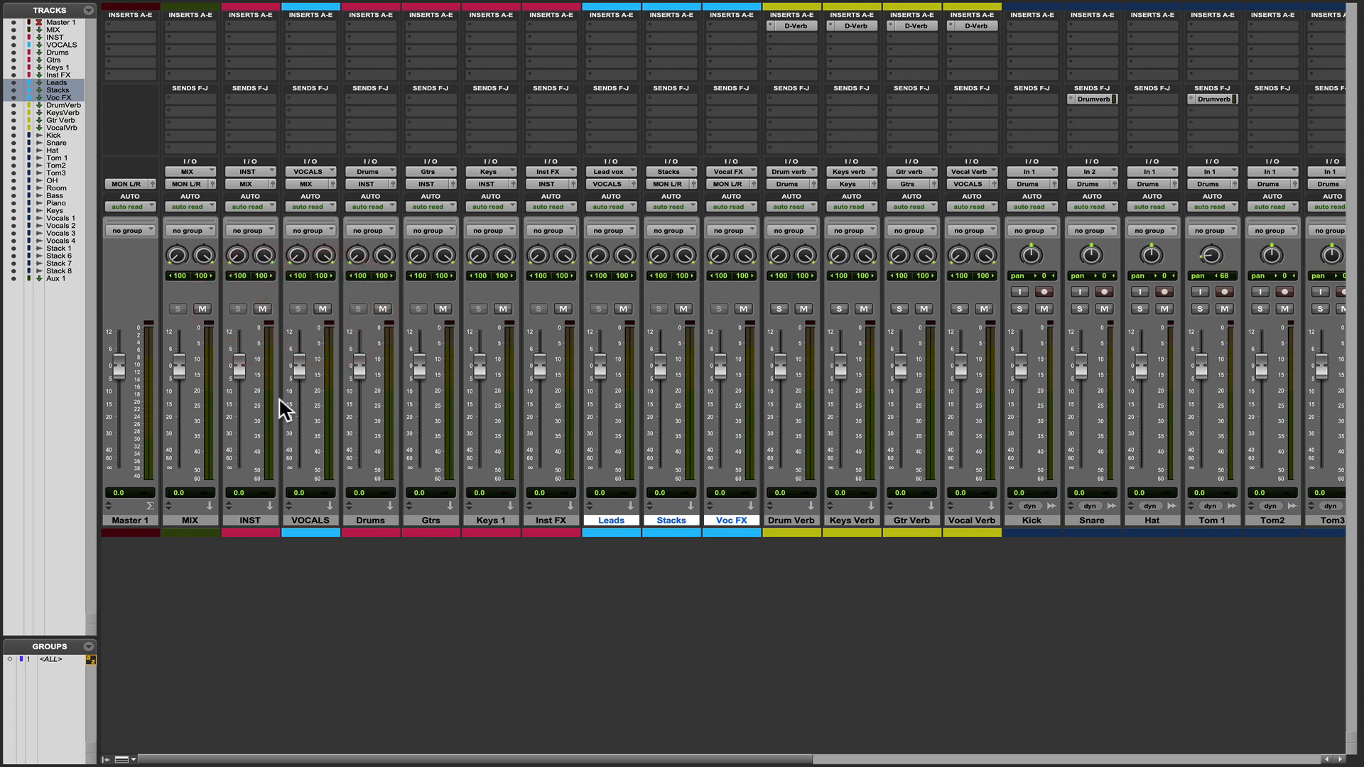